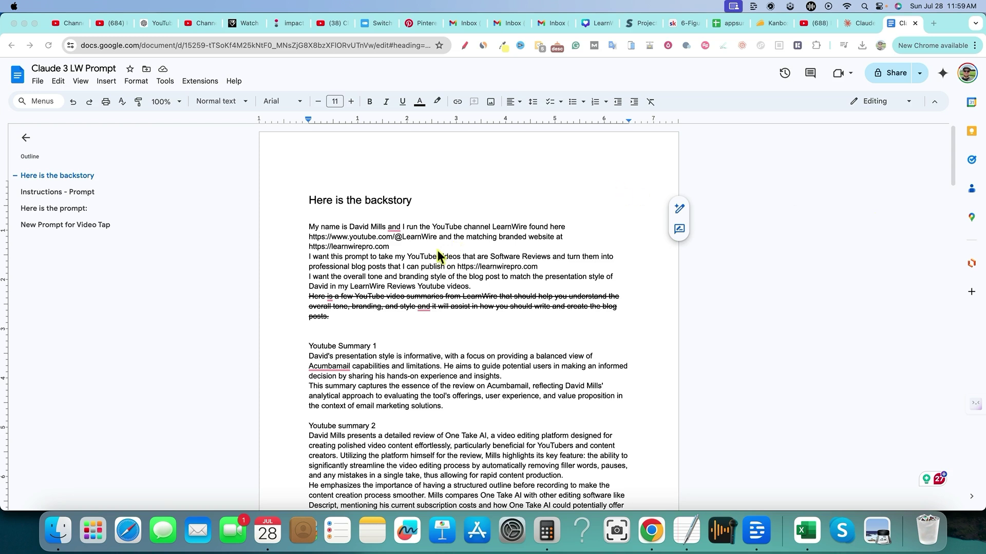
Step: Review the prompt text and place the caret on the blank line below the struck-out paragraph
{"action": "scroll", "coordinate": [438, 251], "scroll_direction": "down", "scroll_amount": 15}
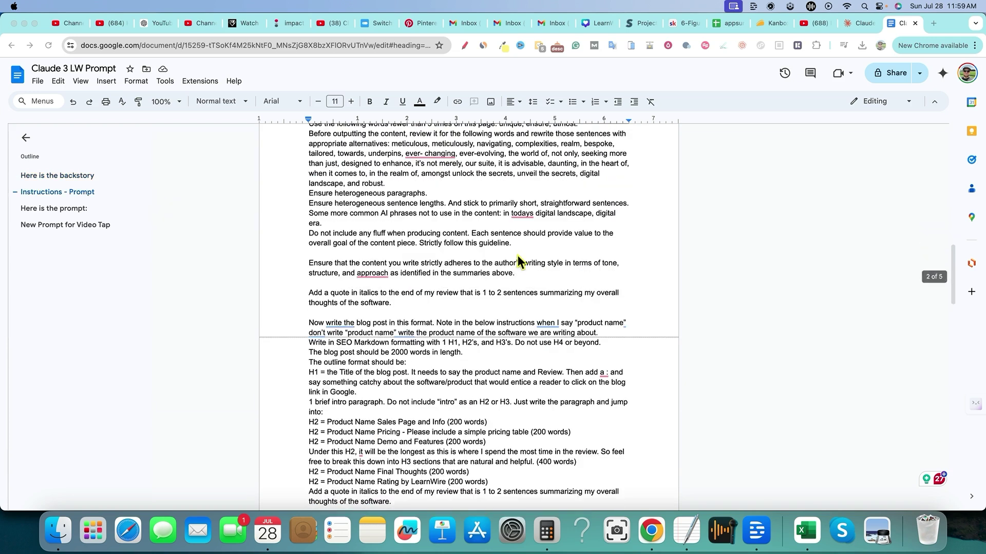
{"action": "scroll", "coordinate": [518, 256], "scroll_direction": "down", "scroll_amount": 8}
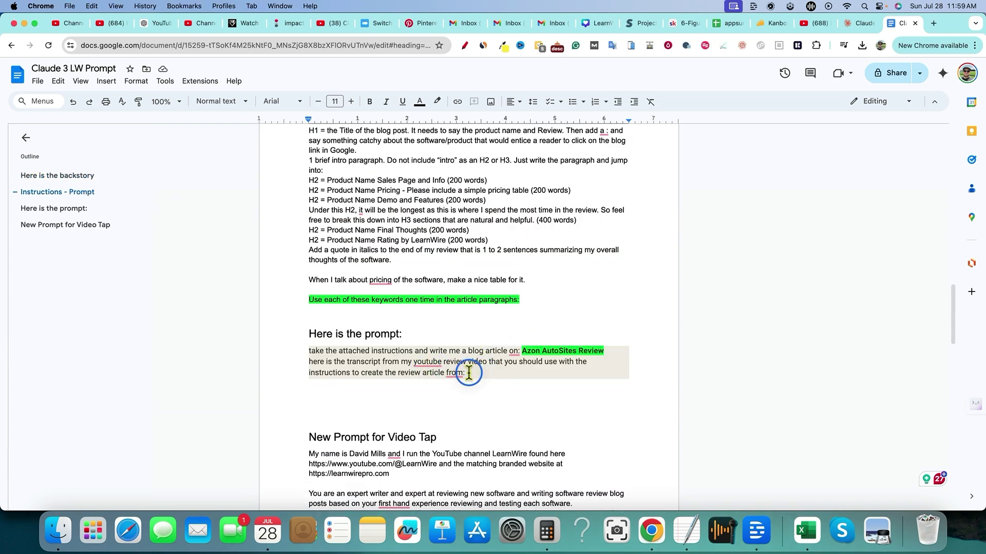
{"action": "left_click_drag", "start_coordinate": [466, 373], "coordinate": [347, 280]}
{"action": "left_click", "coordinate": [346, 280]}
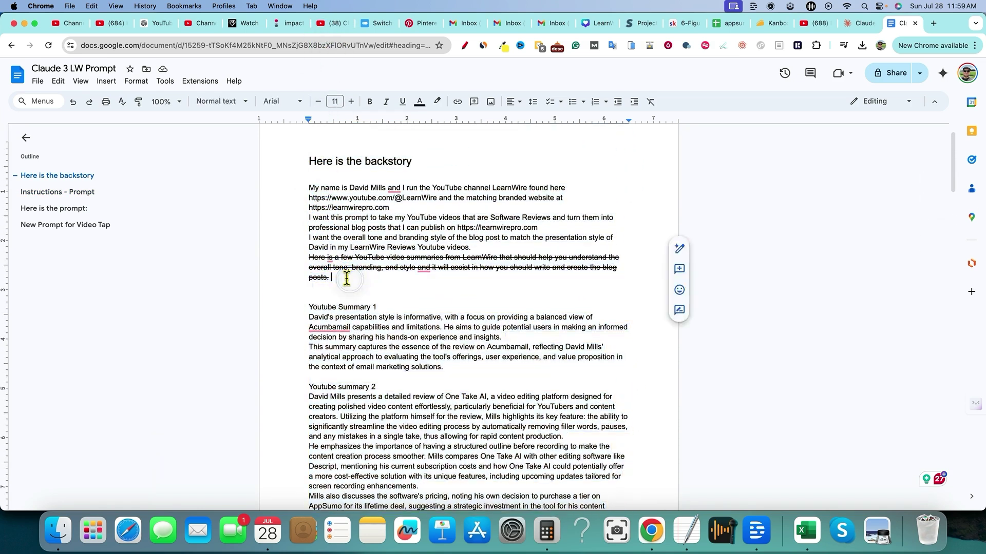
{"action": "left_click", "coordinate": [374, 286]}
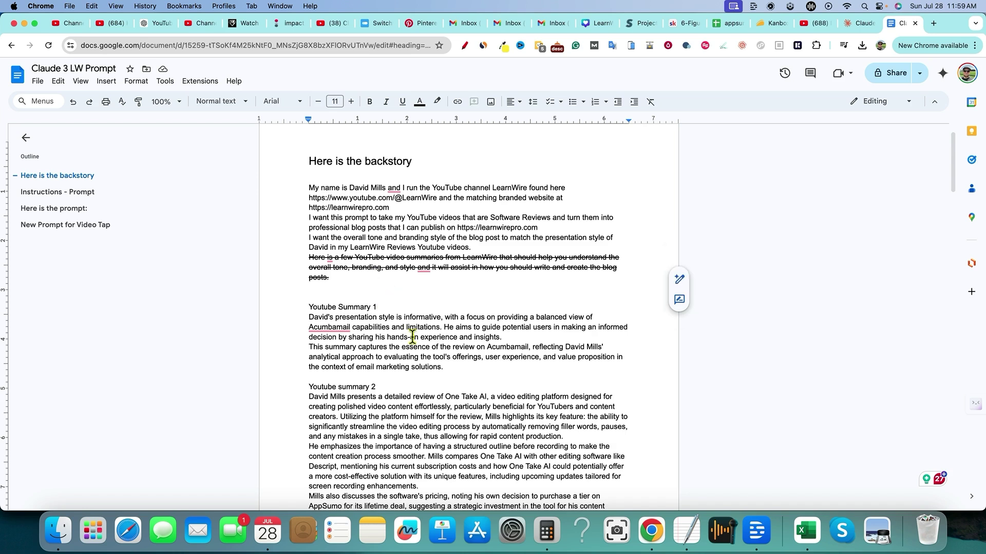
{"action": "scroll", "coordinate": [410, 336], "scroll_direction": "up", "scroll_amount": 1}
{"action": "scroll", "coordinate": [419, 337], "scroll_direction": "up", "scroll_amount": 1}
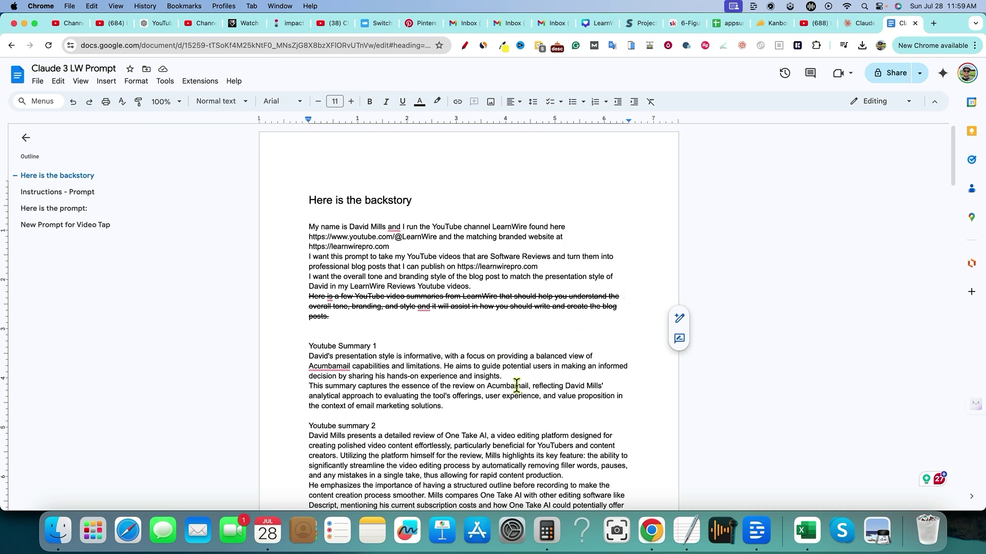
{"action": "scroll", "coordinate": [517, 385], "scroll_direction": "down", "scroll_amount": 10}
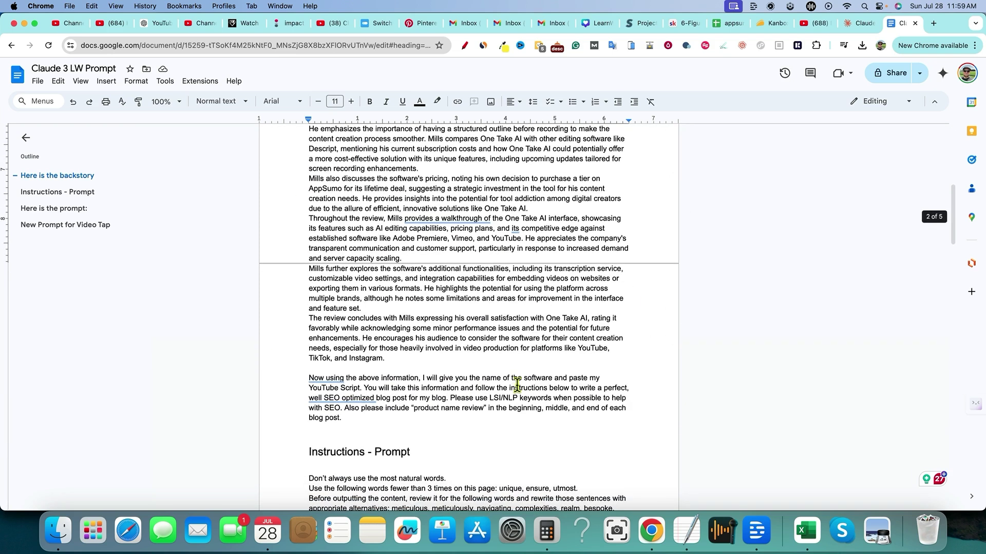
{"action": "scroll", "coordinate": [517, 386], "scroll_direction": "up", "scroll_amount": 4}
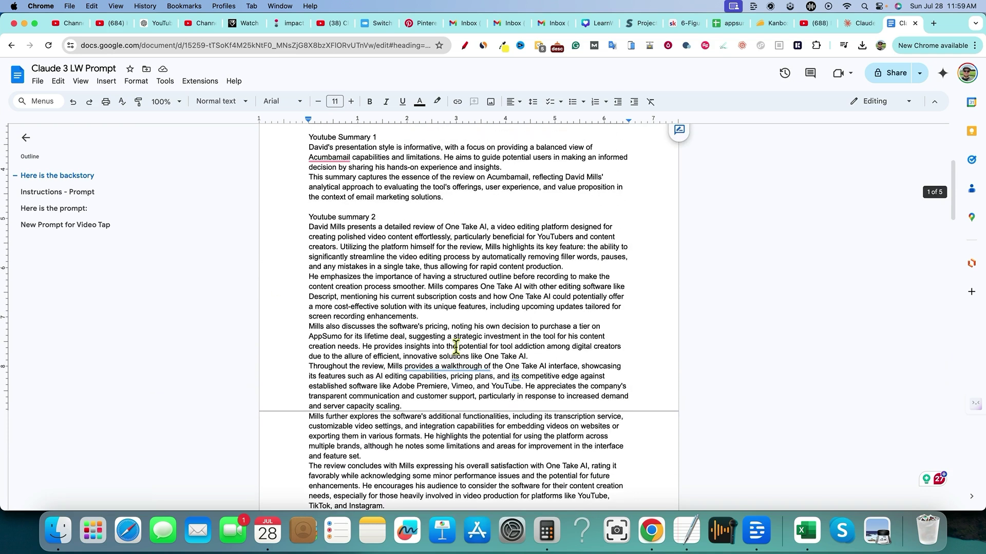
{"action": "scroll", "coordinate": [403, 345], "scroll_direction": "up", "scroll_amount": 6}
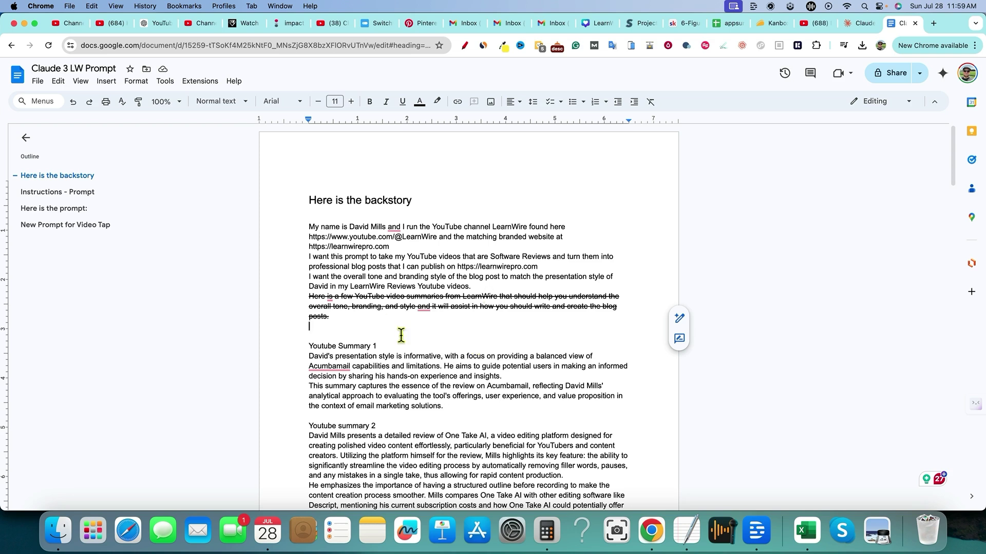
Step: Bring up the Claude 'Learnwire Review Post from YT Video' project page
{"action": "left_click", "coordinate": [854, 26]}
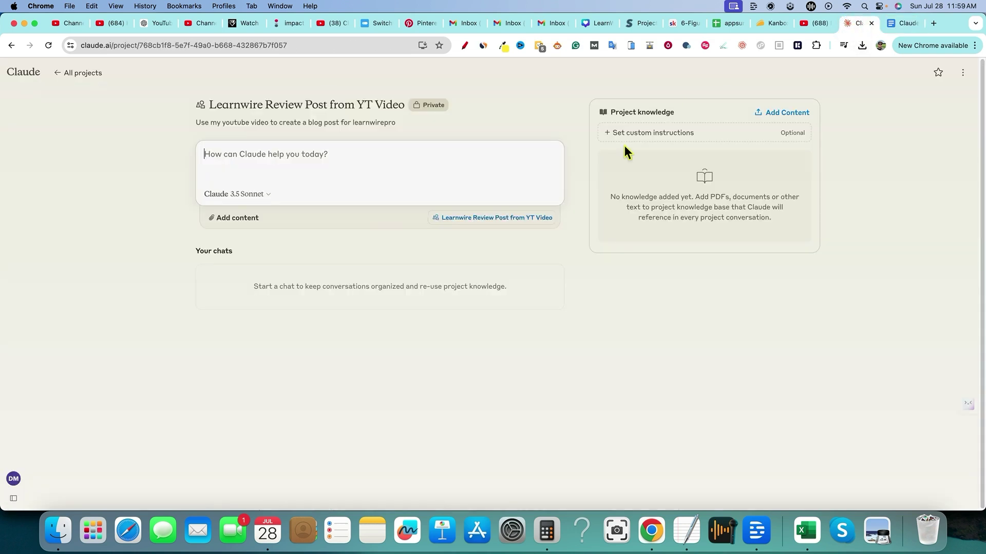
{"action": "mouse_move", "coordinate": [21, 92]}
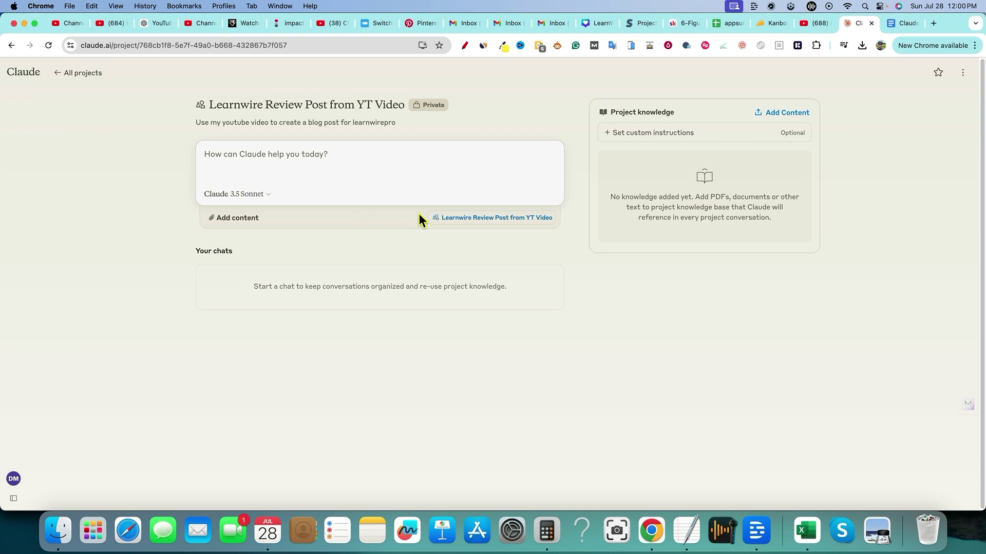
{"action": "left_click", "coordinate": [634, 24]}
Step: Filter LearnWirePro's rankings to the five Claude 3 Opus-tagged keywords, then go back to Claude
{"action": "left_click", "coordinate": [47, 267]}
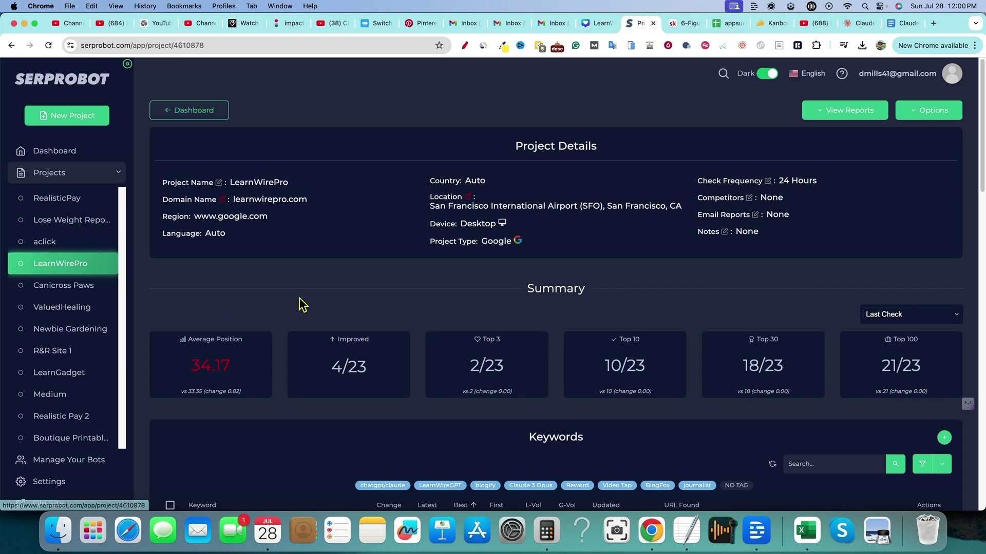
{"action": "scroll", "coordinate": [348, 308], "scroll_direction": "down", "scroll_amount": 5}
{"action": "scroll", "coordinate": [381, 254], "scroll_direction": "down", "scroll_amount": 6}
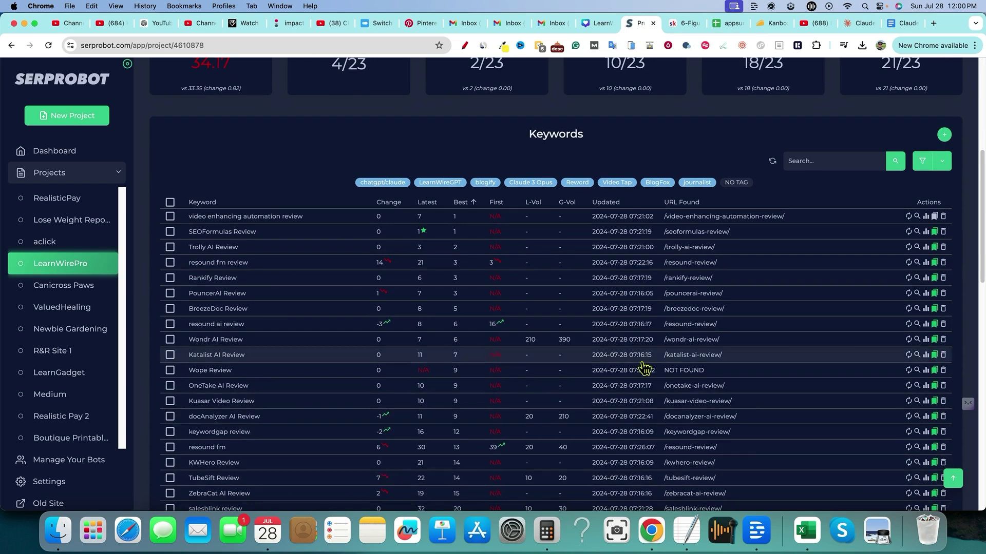
{"action": "left_click", "coordinate": [529, 186]}
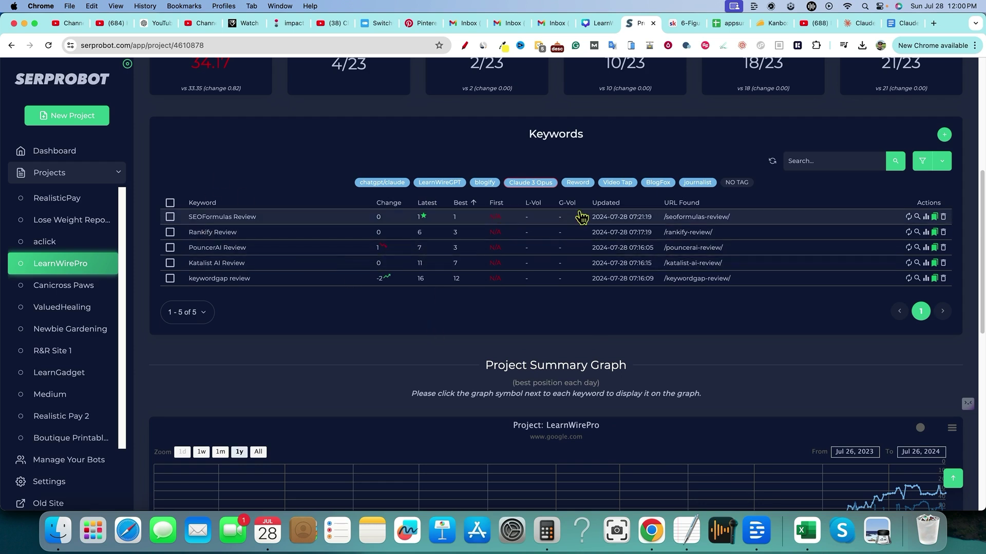
{"action": "scroll", "coordinate": [581, 216], "scroll_direction": "up", "scroll_amount": 6}
{"action": "left_click", "coordinate": [857, 23]}
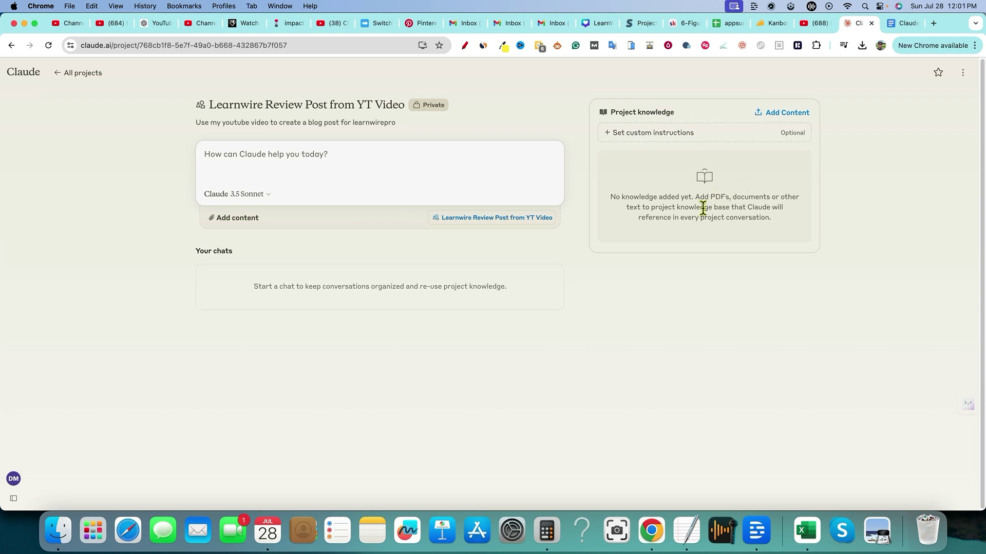
Step: Add a new text item to project knowledge titled 'LW Transcript 1'
{"action": "left_click", "coordinate": [779, 112]}
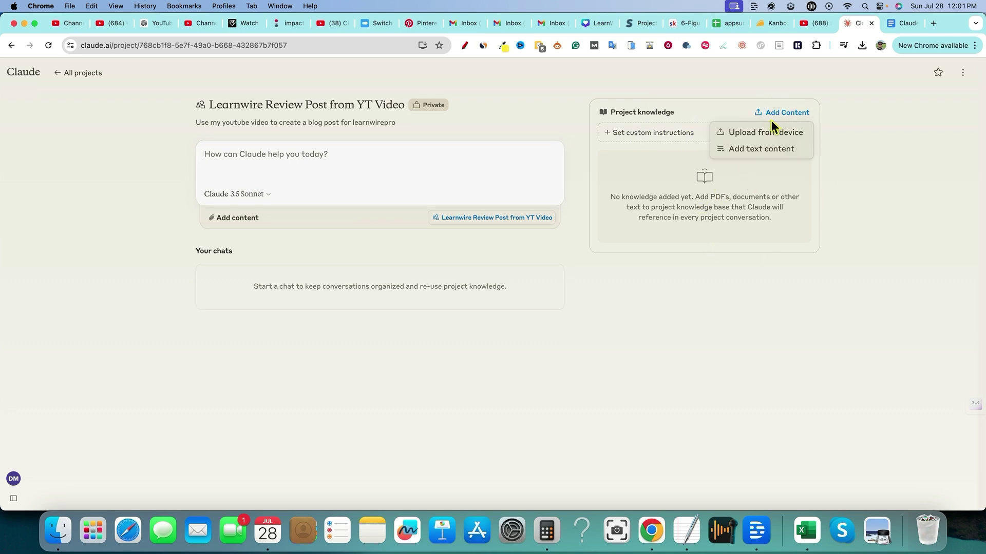
{"action": "left_click", "coordinate": [771, 152]}
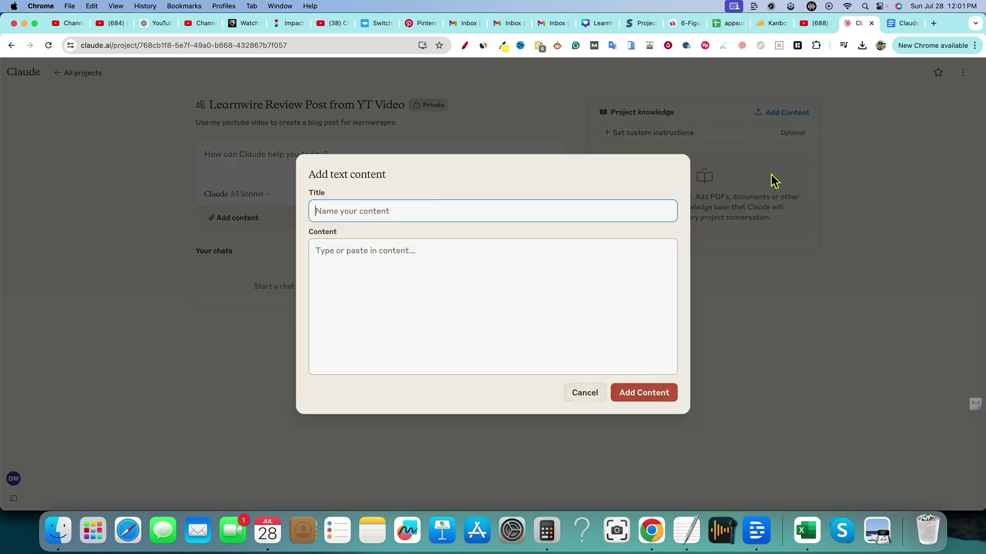
{"action": "left_click", "coordinate": [424, 212]}
{"action": "type", "text": "LW Transcript 1"}
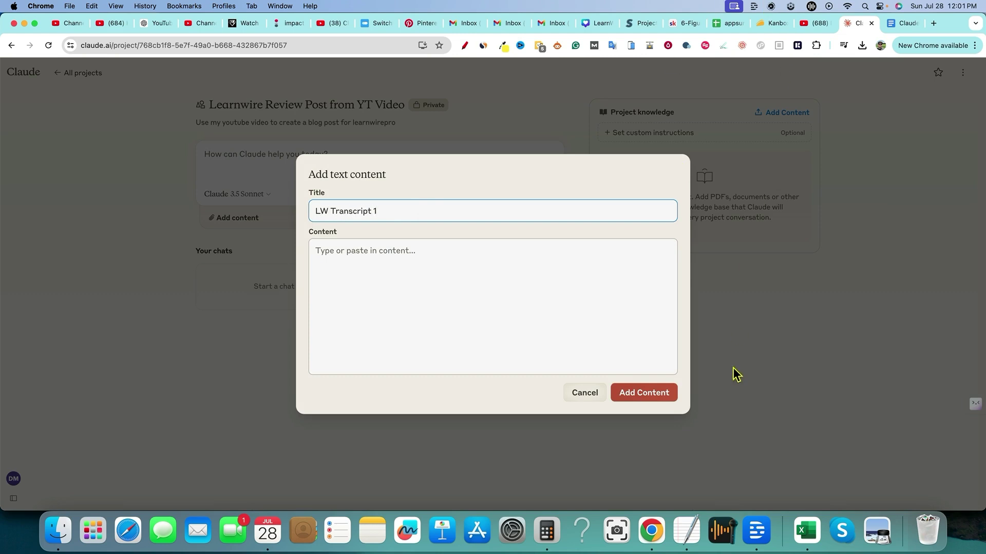
{"action": "left_click", "coordinate": [751, 536]}
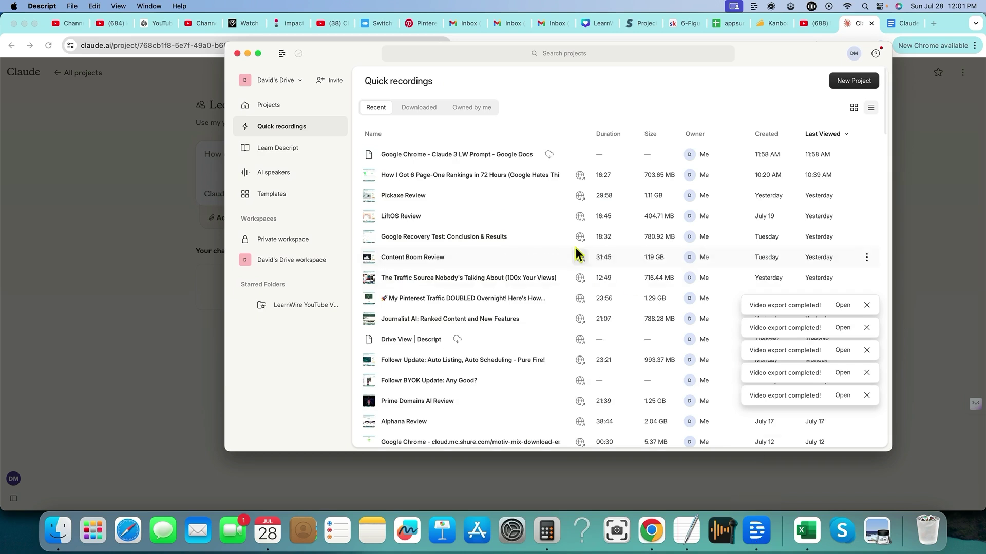
Step: Open the Pickaxe Review recording in Descript and select its entire transcript
{"action": "left_click", "coordinate": [406, 196]}
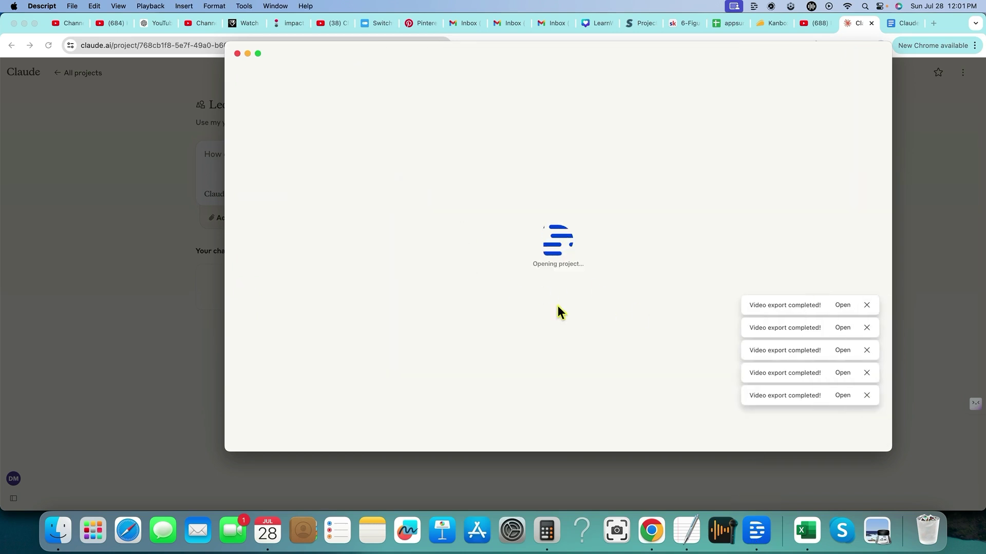
{"action": "scroll", "coordinate": [346, 185], "scroll_direction": "down", "scroll_amount": 5}
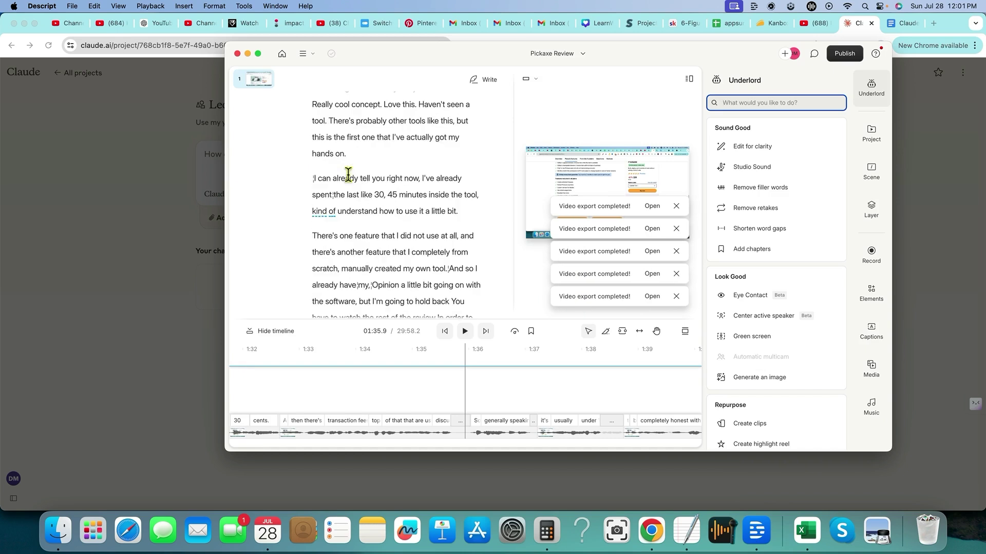
{"action": "scroll", "coordinate": [348, 175], "scroll_direction": "down", "scroll_amount": 5}
{"action": "left_click", "coordinate": [349, 163]}
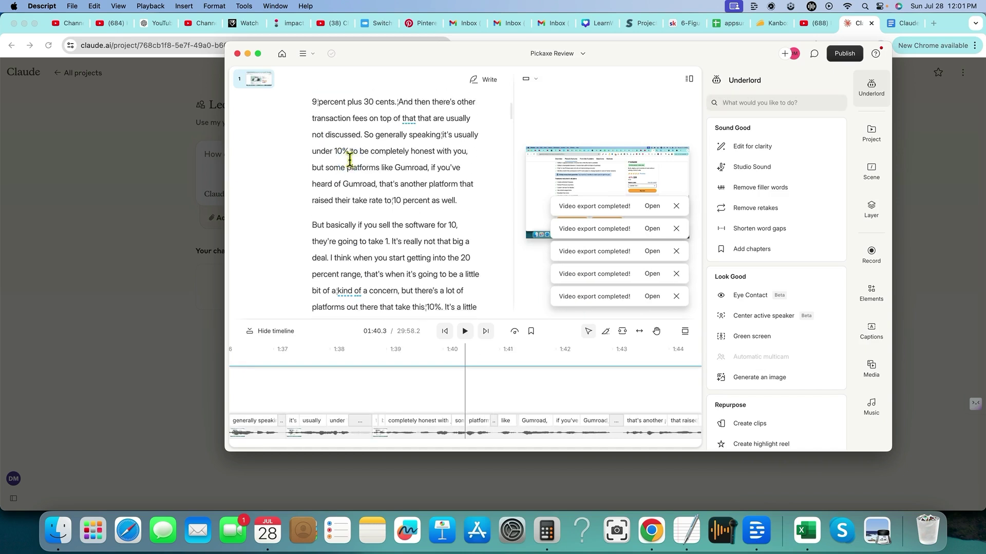
{"action": "key", "text": "super+a"}
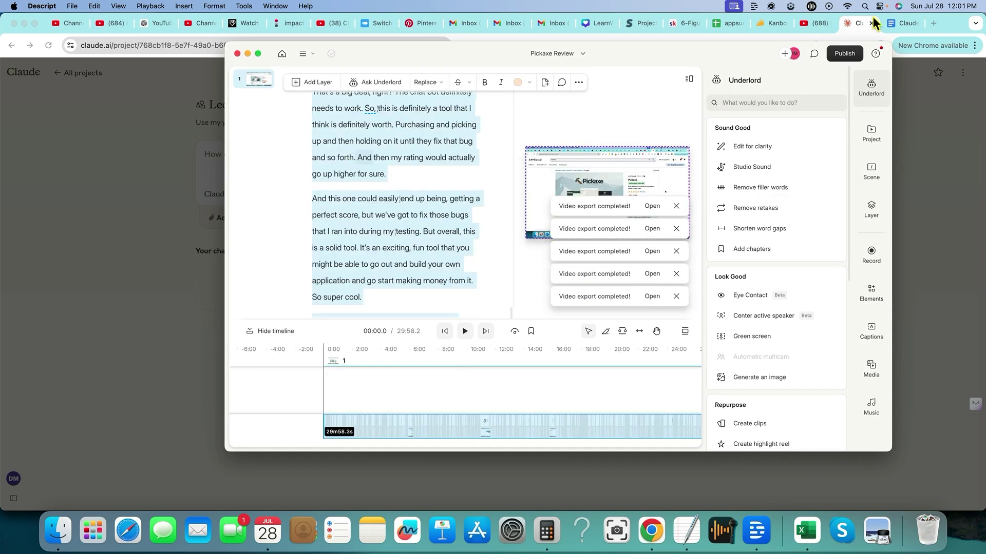
Step: Paste the Pickaxe transcript into the content box and save it as 'LW Transcript 1'
{"action": "left_click", "coordinate": [848, 24]}
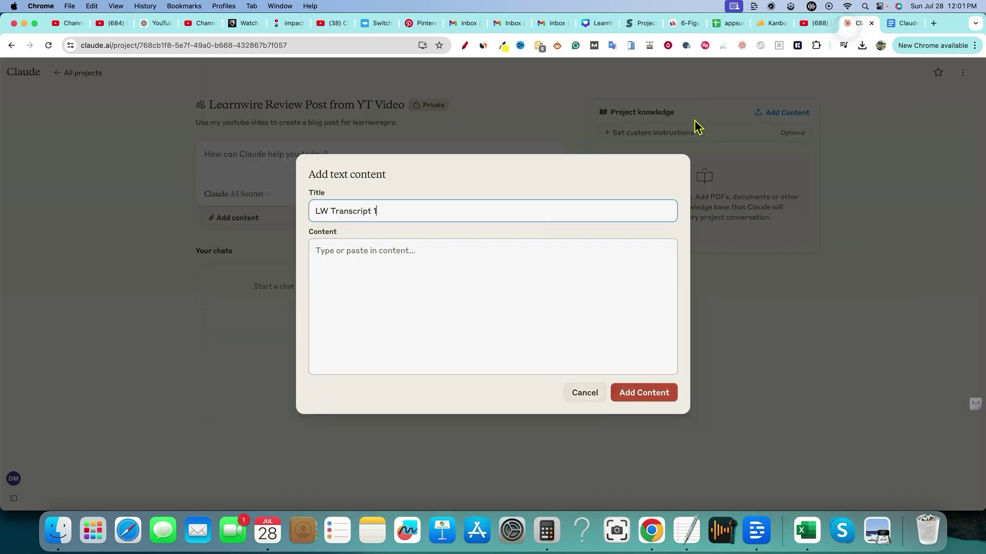
{"action": "left_click", "coordinate": [436, 265]}
{"action": "key", "text": "super+v"}
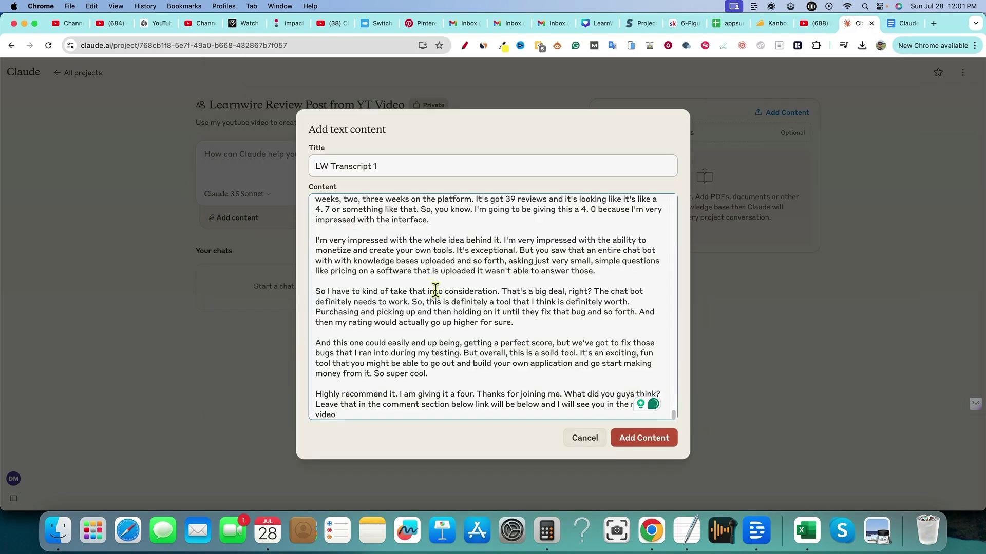
{"action": "scroll", "coordinate": [451, 351], "scroll_direction": "up", "scroll_amount": 5}
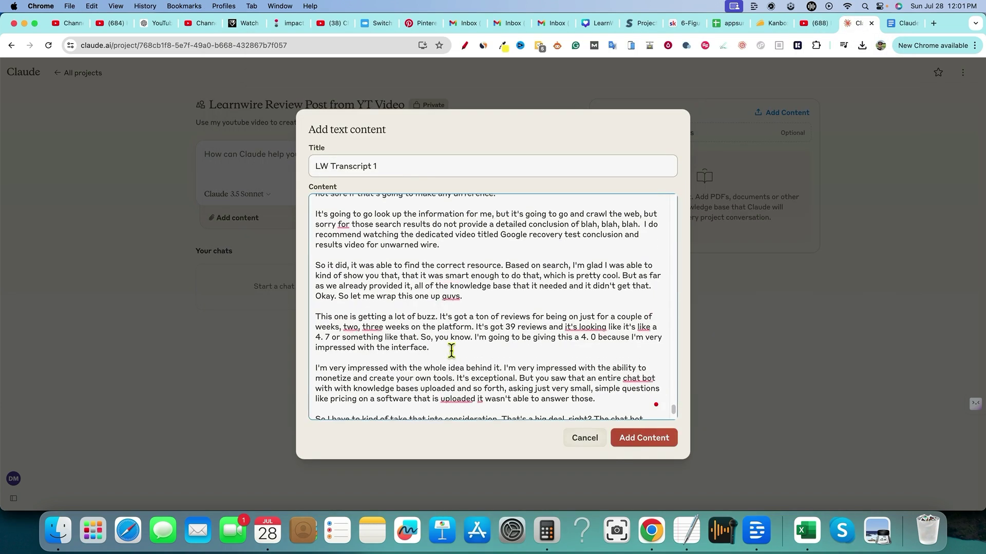
{"action": "scroll", "coordinate": [452, 350], "scroll_direction": "up", "scroll_amount": 1}
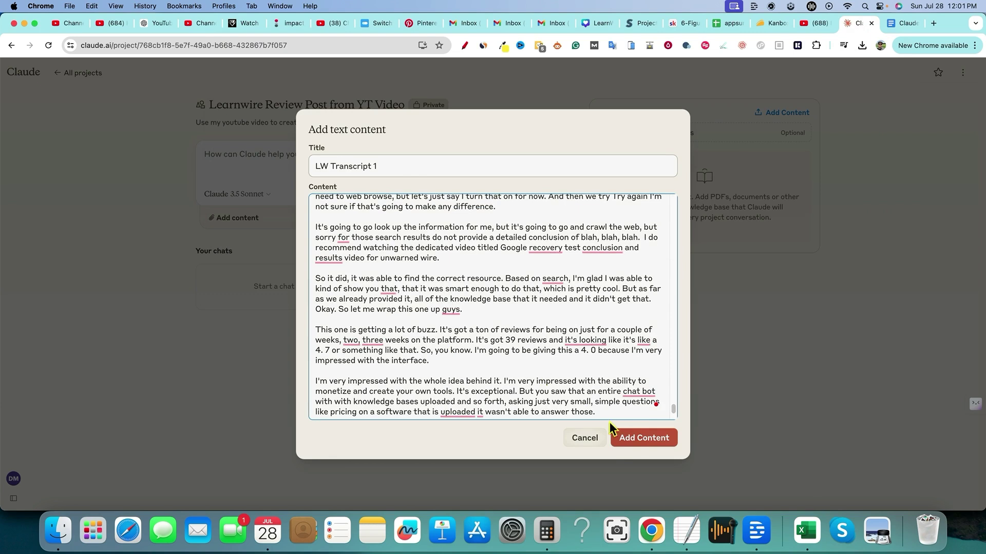
{"action": "left_click", "coordinate": [629, 440]}
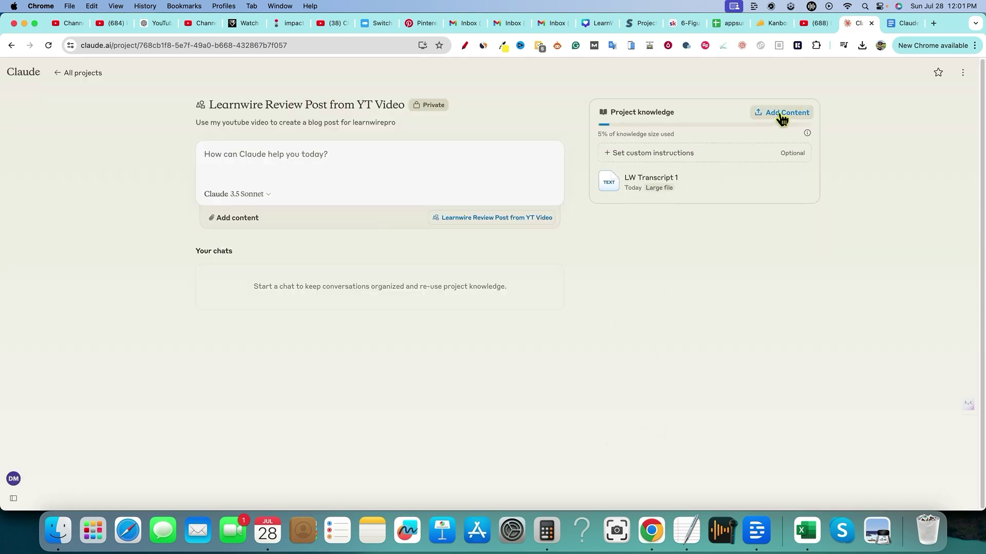
Step: Start a second project-knowledge text item titled 'LW Transcript 2'
{"action": "left_click", "coordinate": [781, 113]}
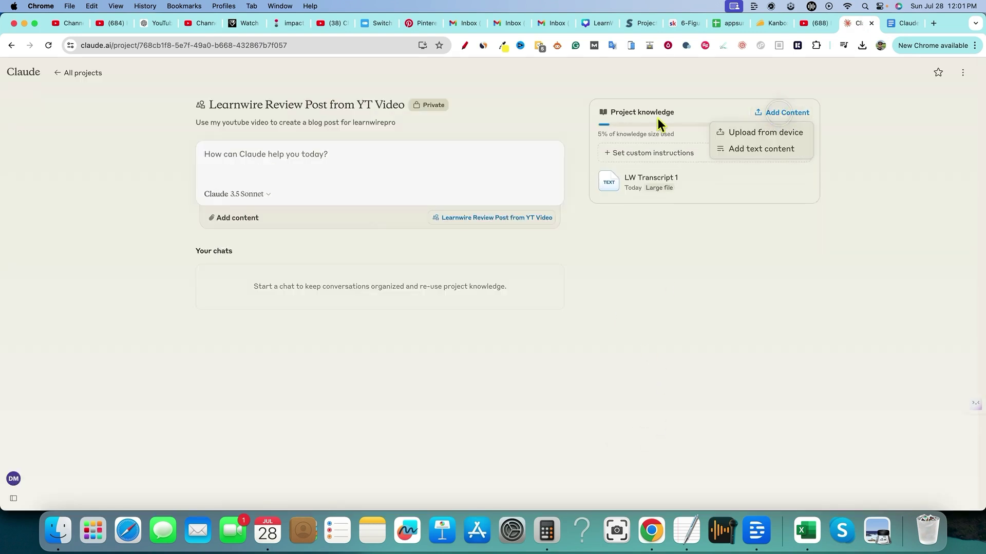
{"action": "left_click", "coordinate": [770, 154]}
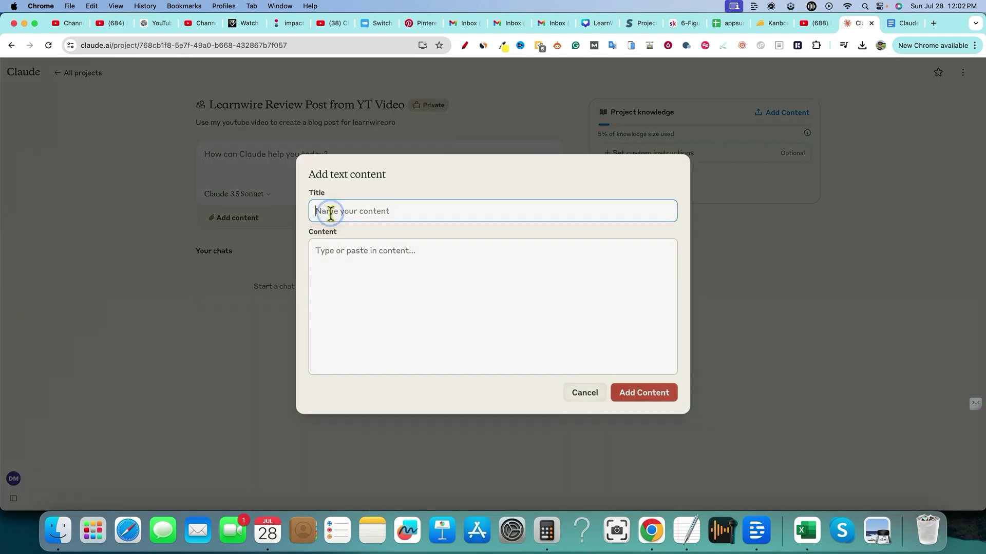
{"action": "type", "text": "L"}
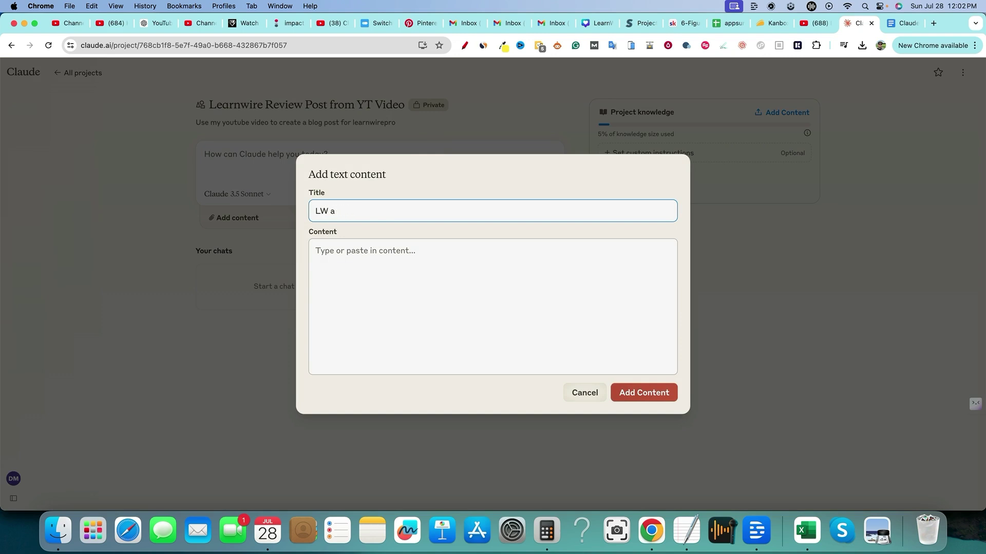
{"action": "type", "text": "W Transcript 2"}
Step: Open Content Boom Review in Descript, select its full transcript, and focus Claude's content box
{"action": "left_click", "coordinate": [756, 531]}
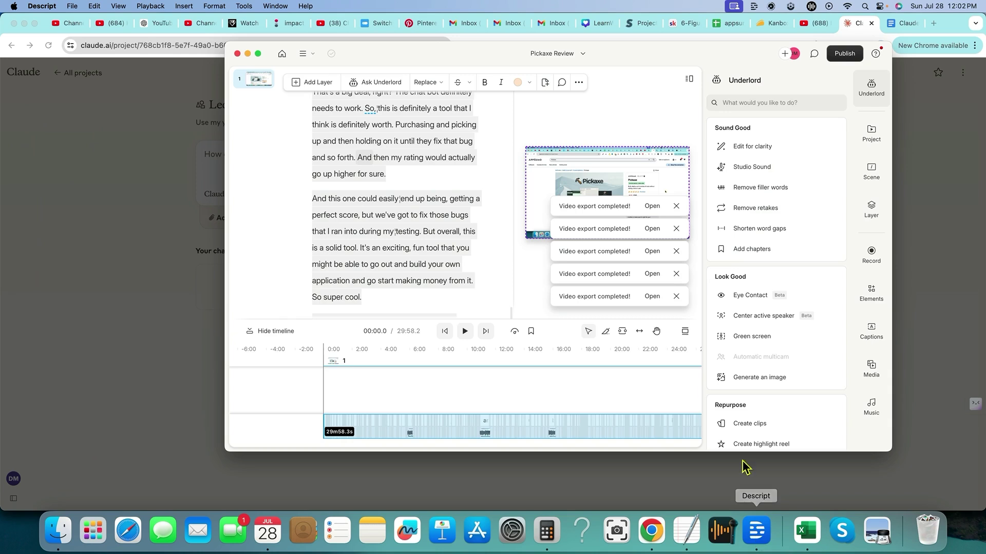
{"action": "left_click", "coordinate": [282, 53]}
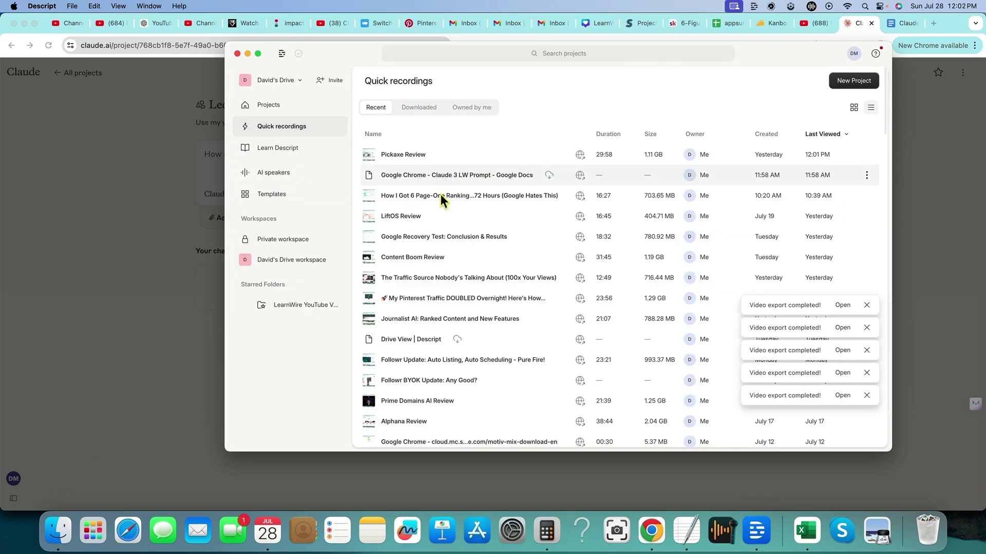
{"action": "left_click", "coordinate": [405, 256]}
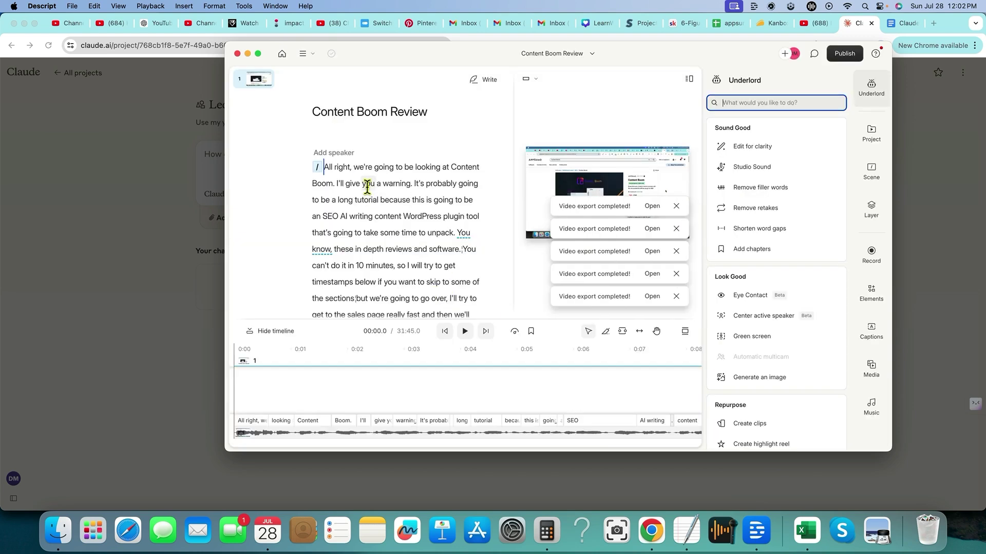
{"action": "left_click", "coordinate": [367, 186]}
{"action": "key", "text": "super+a"}
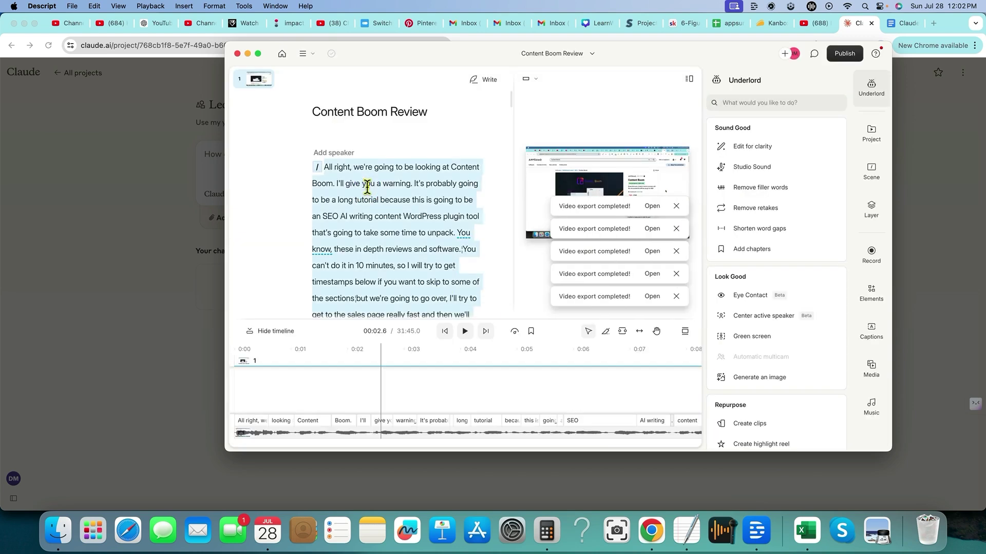
{"action": "left_click", "coordinate": [841, 31]}
{"action": "left_click", "coordinate": [460, 259]}
Step: Paste the Content Boom transcript, save it as 'LW Transcript 2', and open custom instructions
{"action": "key", "text": "super+v"}
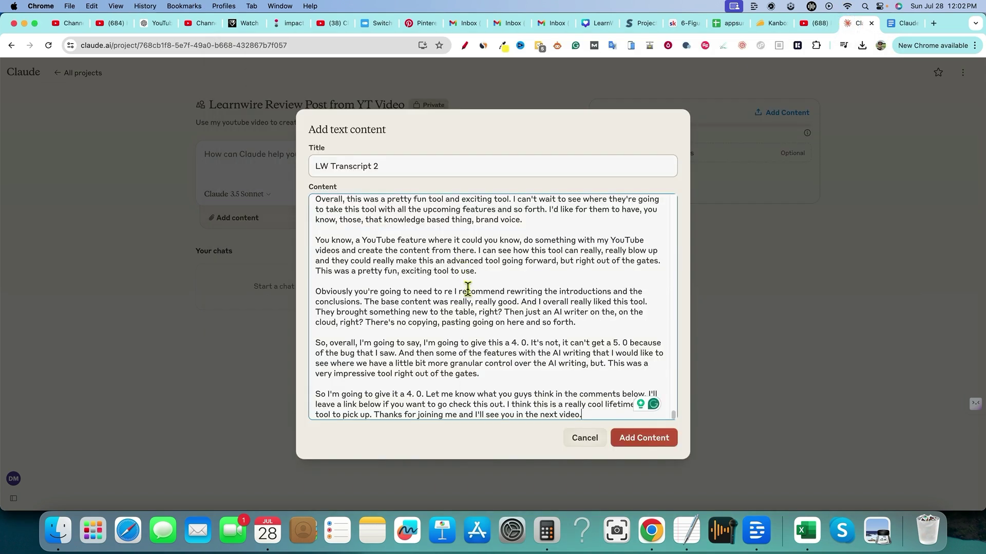
{"action": "scroll", "coordinate": [478, 308], "scroll_direction": "down", "scroll_amount": 1}
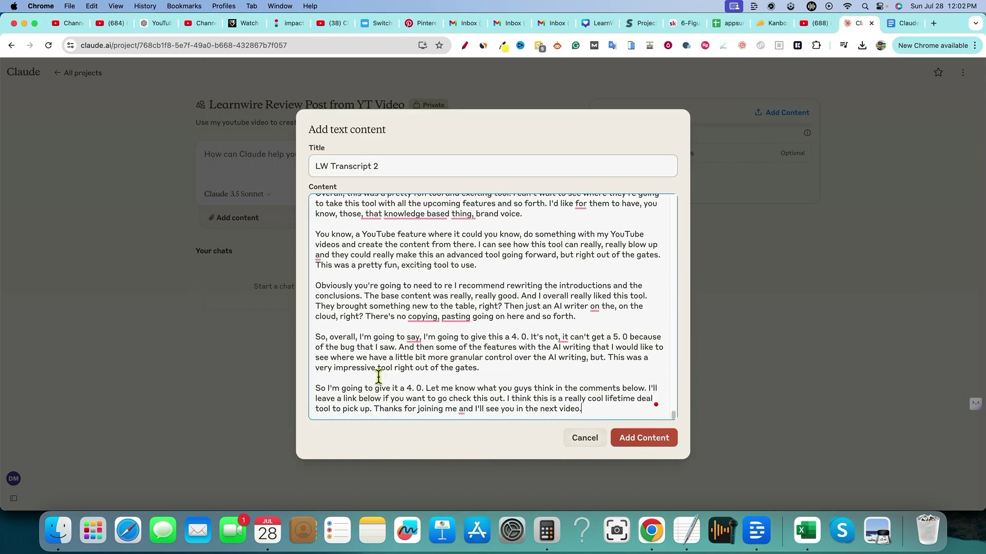
{"action": "left_click_drag", "start_coordinate": [353, 389], "coordinate": [509, 398]}
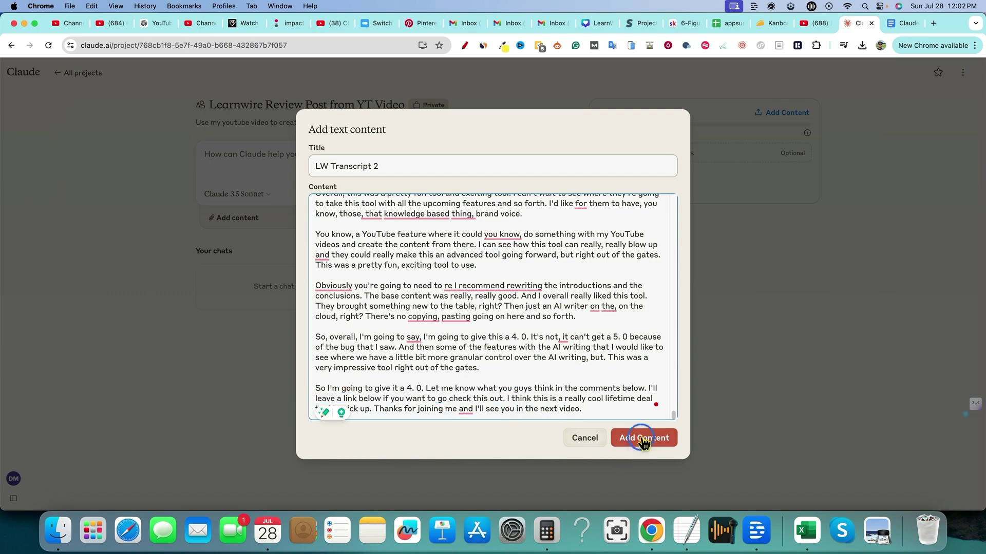
{"action": "left_click", "coordinate": [643, 439]}
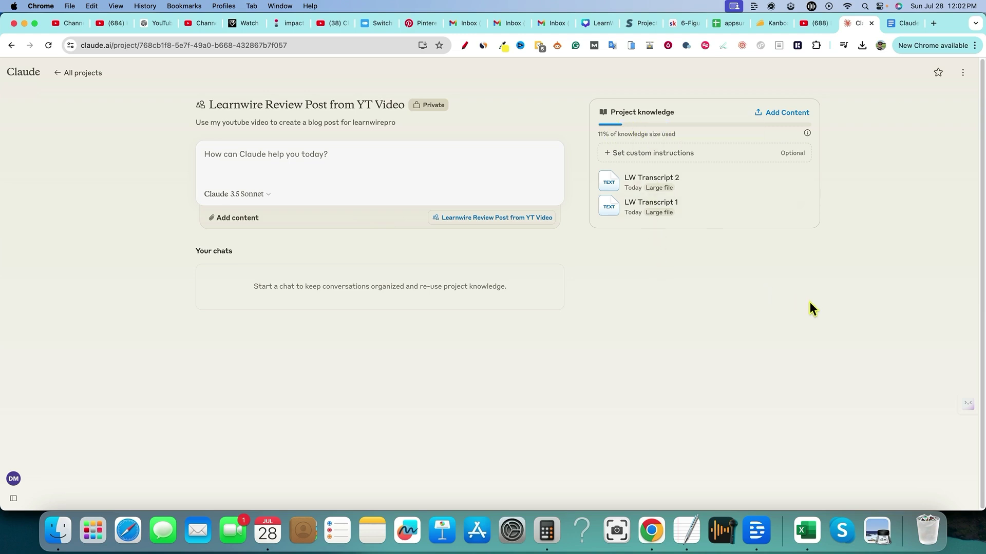
{"action": "left_click", "coordinate": [662, 156]}
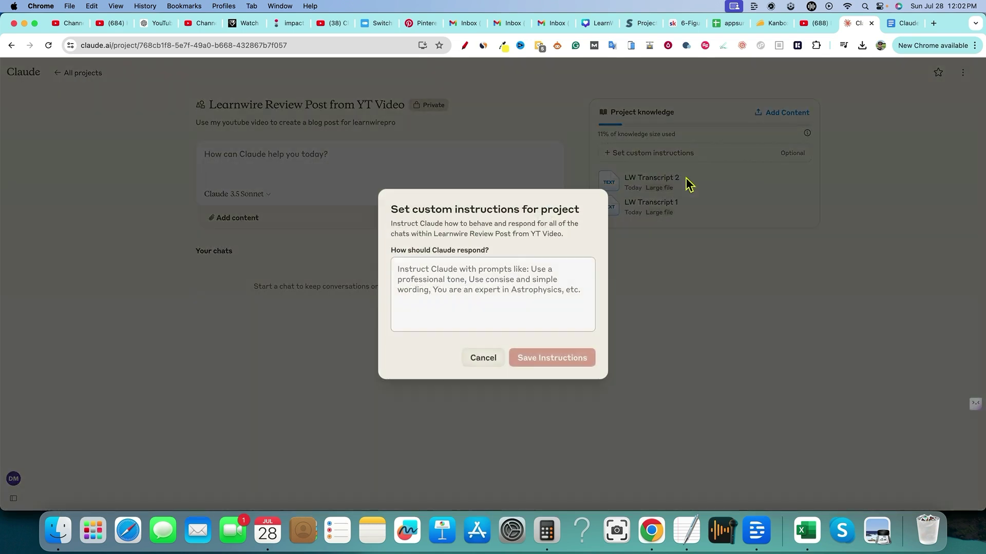
Step: In the Claude 3 LW Prompt doc, remove the two 'I want…' lines from the backstory
{"action": "left_click", "coordinate": [905, 27]}
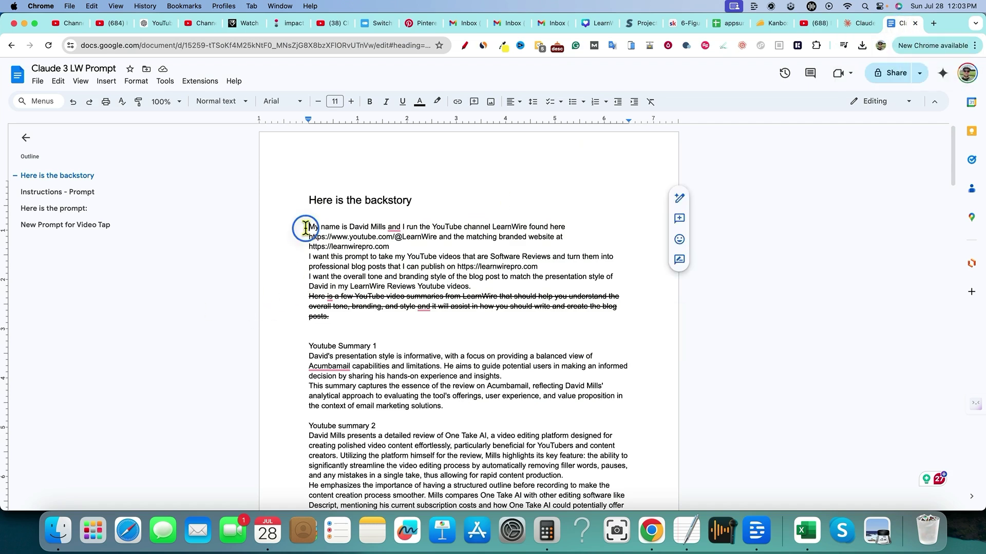
{"action": "triple_click", "coordinate": [324, 227]}
{"action": "left_click_drag", "start_coordinate": [468, 243], "coordinate": [410, 260]}
{"action": "left_click_drag", "start_coordinate": [472, 286], "coordinate": [302, 258]}
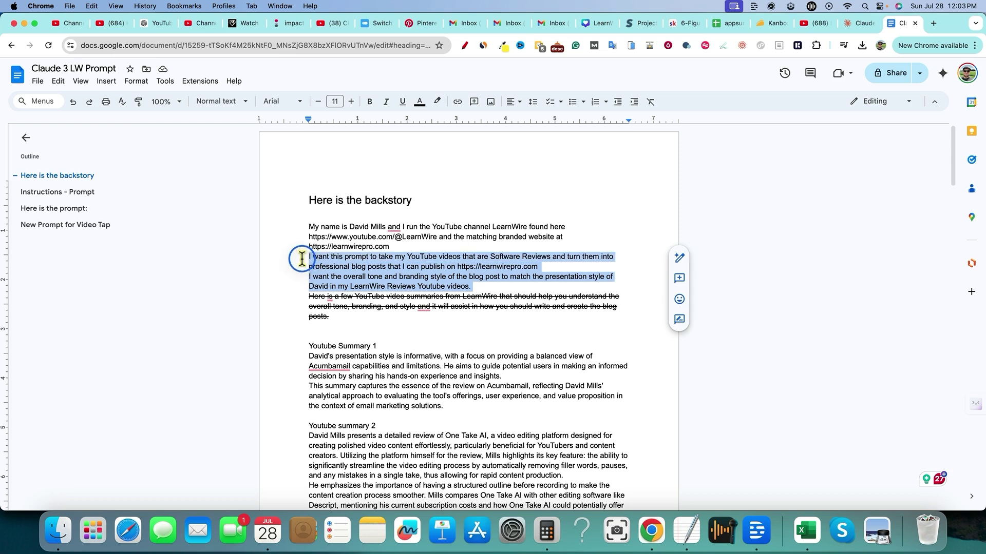
{"action": "mouse_move", "coordinate": [300, 254]}
{"action": "left_mouse_down"}
{"action": "mouse_move", "coordinate": [296, 229]}
{"action": "mouse_move", "coordinate": [303, 261]}
{"action": "left_mouse_up"}
{"action": "key", "text": "super+c"}
{"action": "key", "text": "BackSpace"}
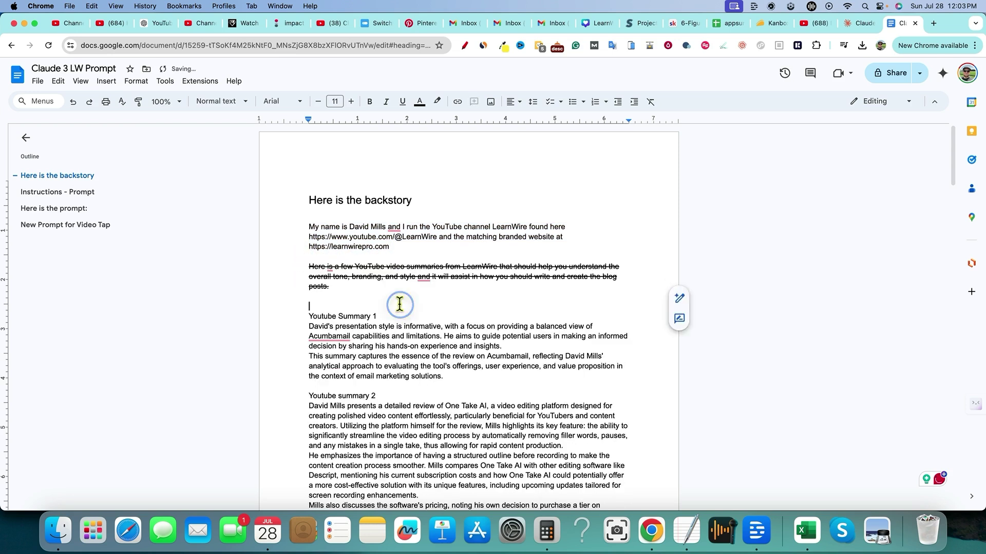
Step: Paste the two lines under Instructions - Prompt and select the opening introduction paragraph
{"action": "scroll", "coordinate": [400, 304], "scroll_direction": "down", "scroll_amount": 6}
{"action": "scroll", "coordinate": [403, 303], "scroll_direction": "down", "scroll_amount": 4}
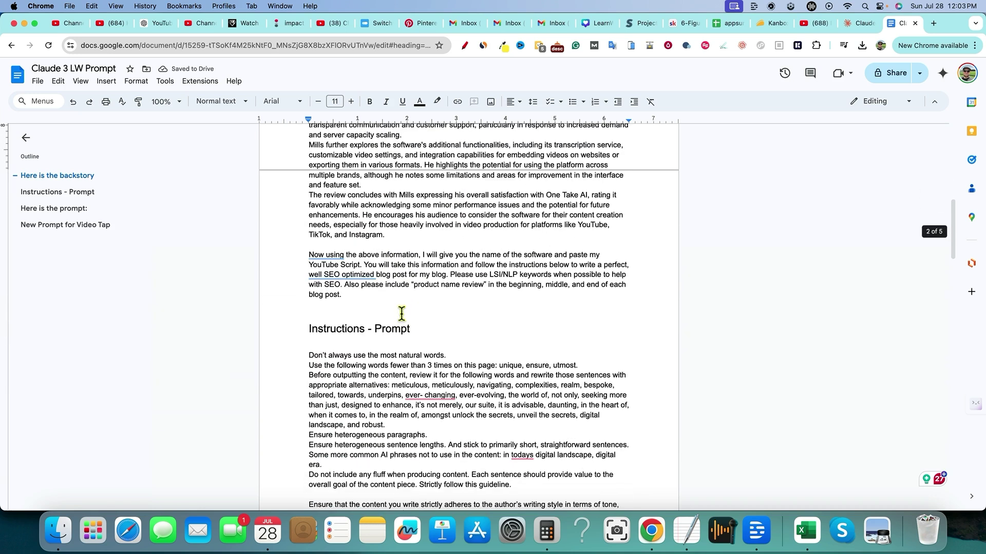
{"action": "left_click", "coordinate": [427, 341]}
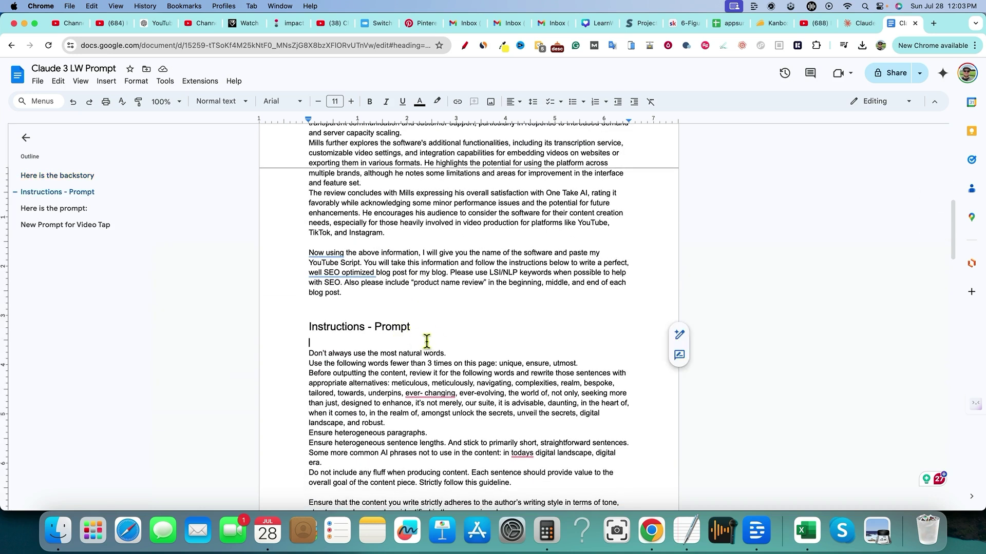
{"action": "key", "text": "super+v"}
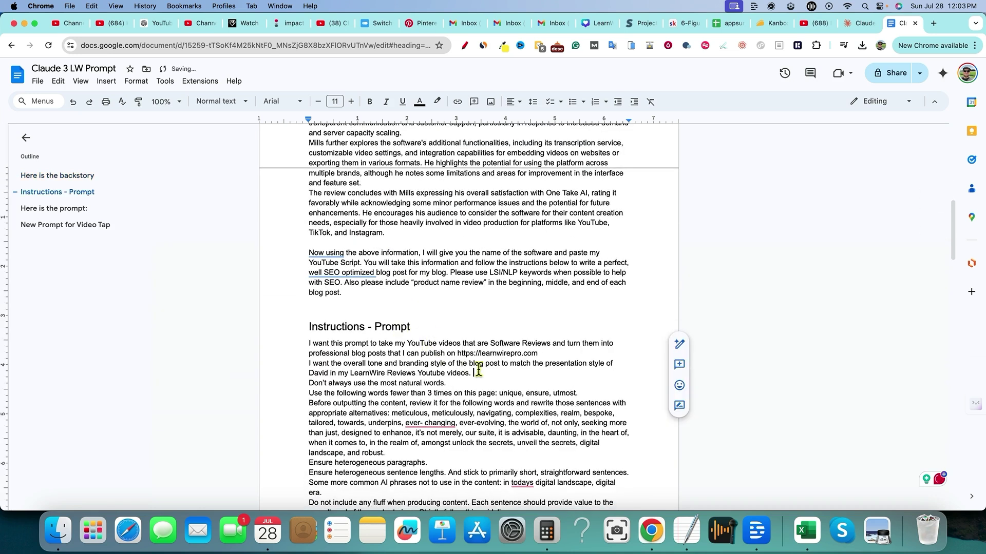
{"action": "scroll", "coordinate": [510, 338], "scroll_direction": "up", "scroll_amount": 15}
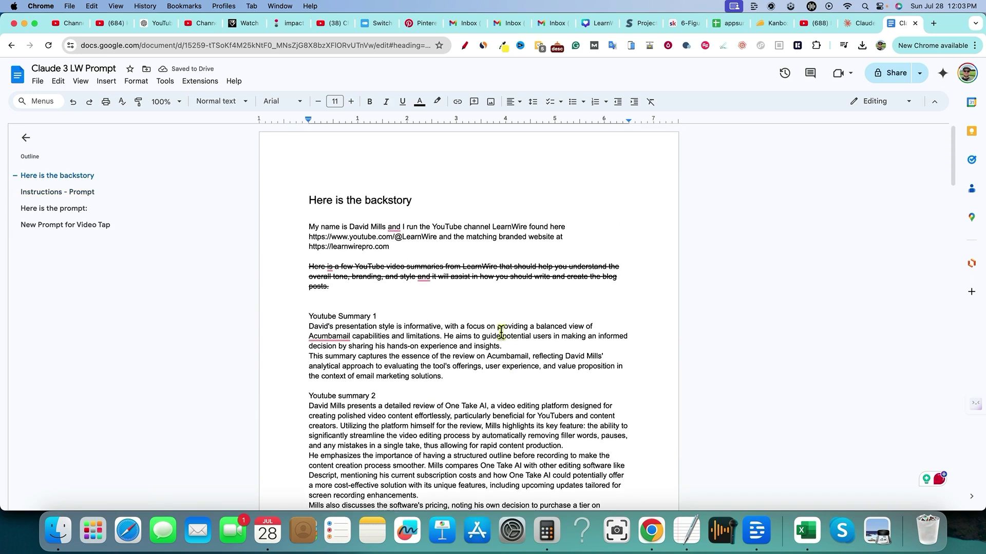
{"action": "triple_click", "coordinate": [300, 230]}
{"action": "key", "text": "super+c"}
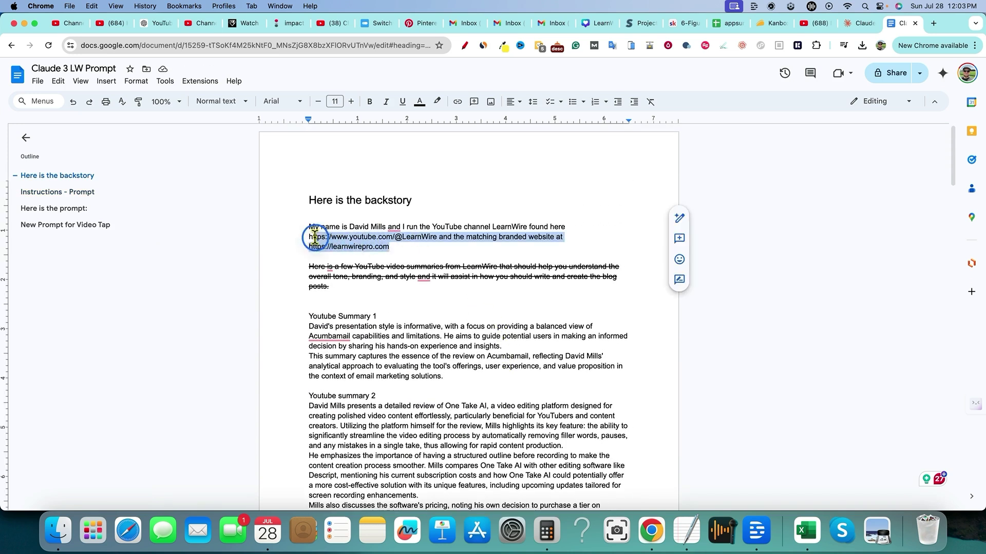
{"action": "left_click", "coordinate": [851, 23]}
Step: Cancel custom instructions and draft text item 'LW About and Backstory' with the pasted channel introduction
{"action": "left_click", "coordinate": [737, 319]}
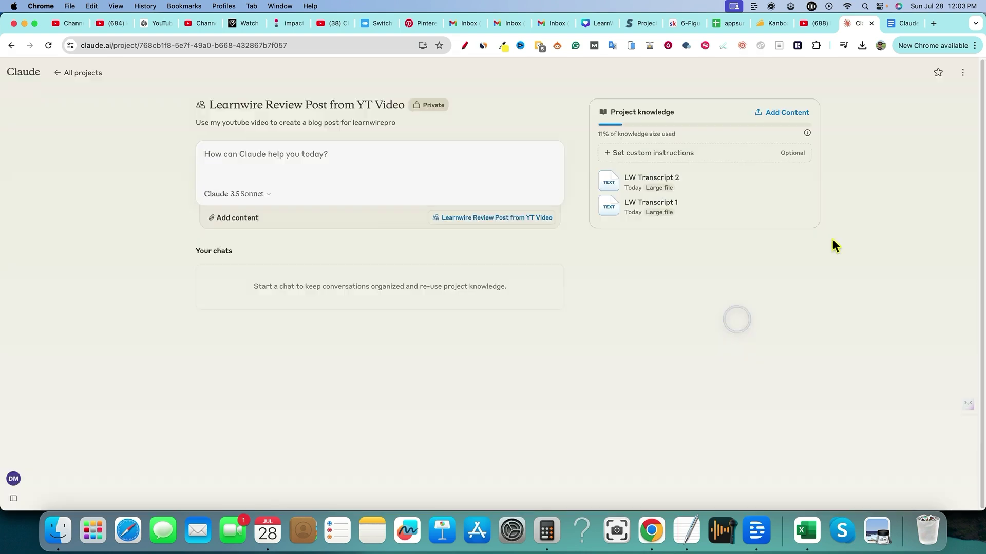
{"action": "left_click", "coordinate": [778, 113]}
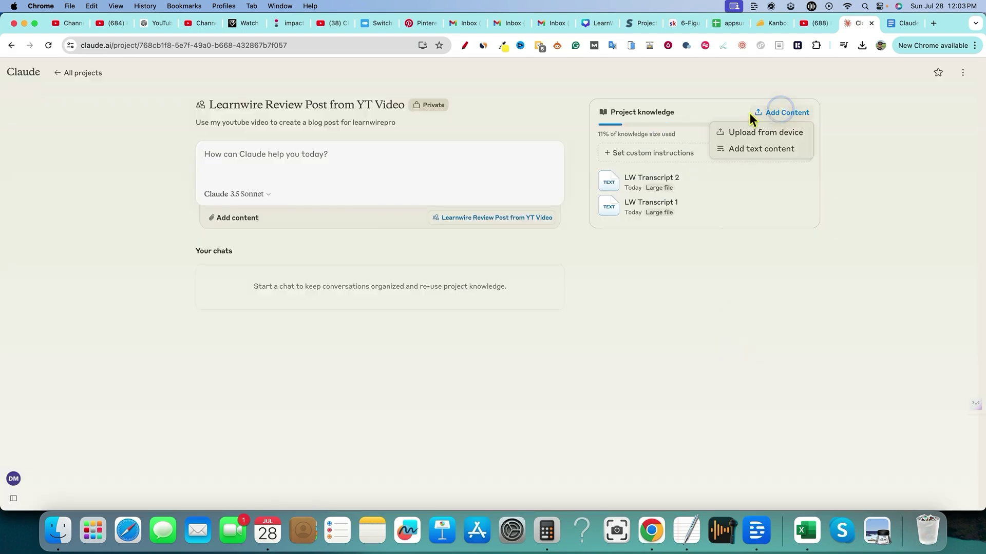
{"action": "left_click", "coordinate": [754, 151]}
{"action": "left_click", "coordinate": [386, 210]}
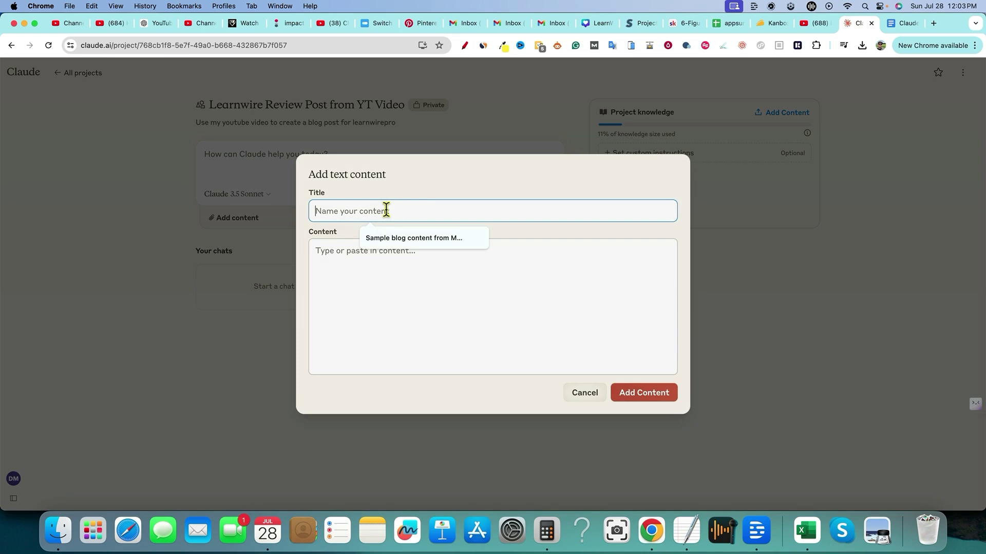
{"action": "type", "text": "LW About and Backstory"}
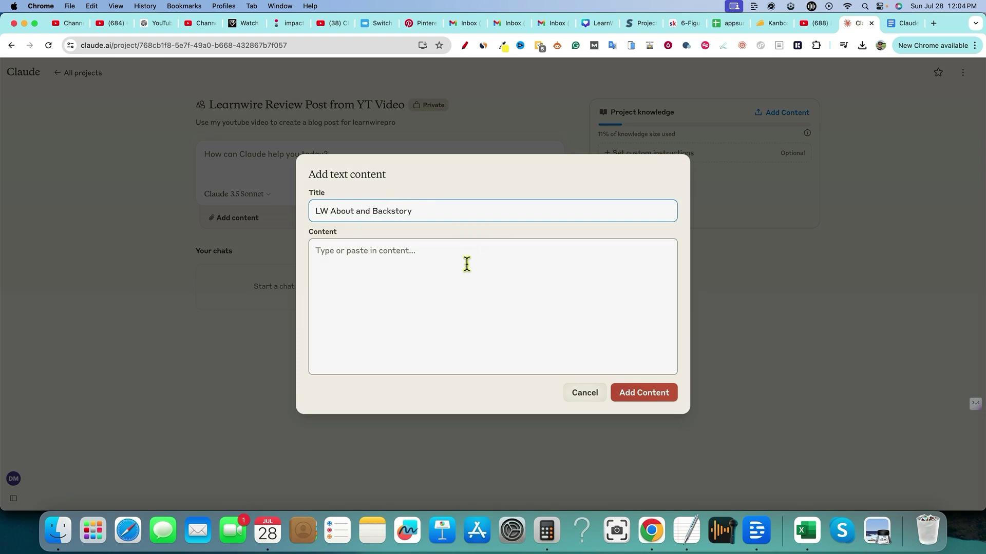
{"action": "left_click", "coordinate": [467, 264]}
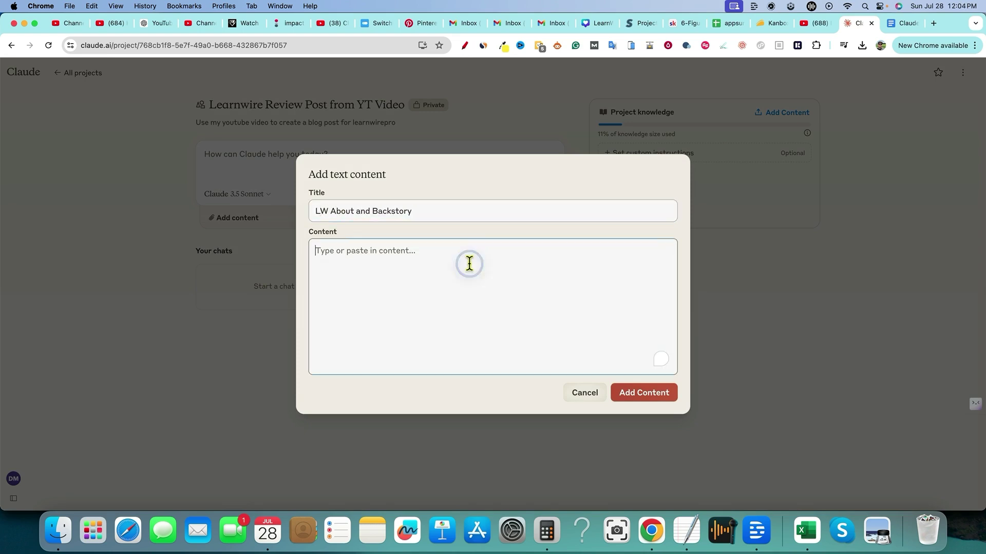
{"action": "key", "text": "super+v"}
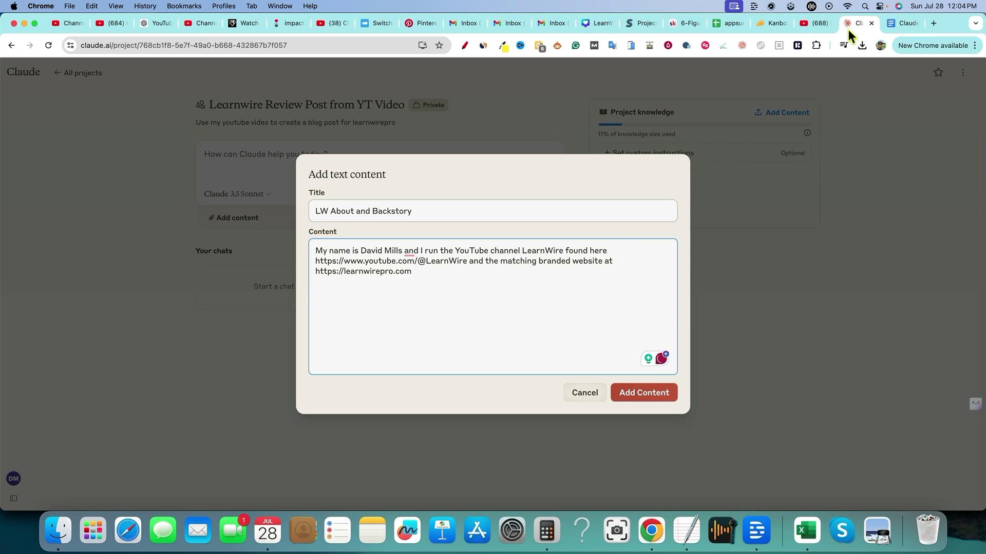
Step: Load the LearnWire website (learnwirepro.com) in a new tab
{"action": "left_click", "coordinate": [933, 24]}
{"action": "type", "text": "learnwire"}
{"action": "key", "text": "Return"}
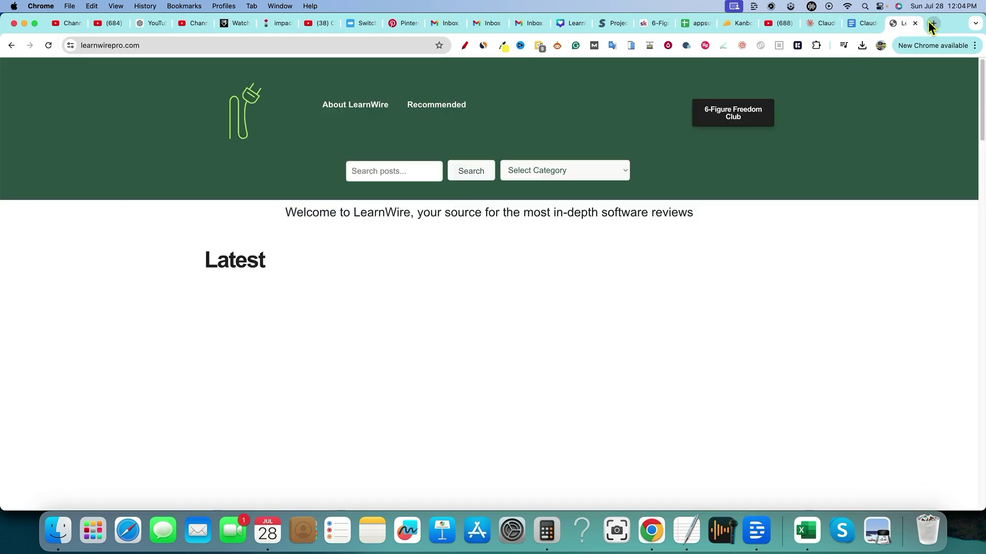
Step: Select the About LearnWire page text and return to Claude's text-content form
{"action": "left_click", "coordinate": [341, 108]}
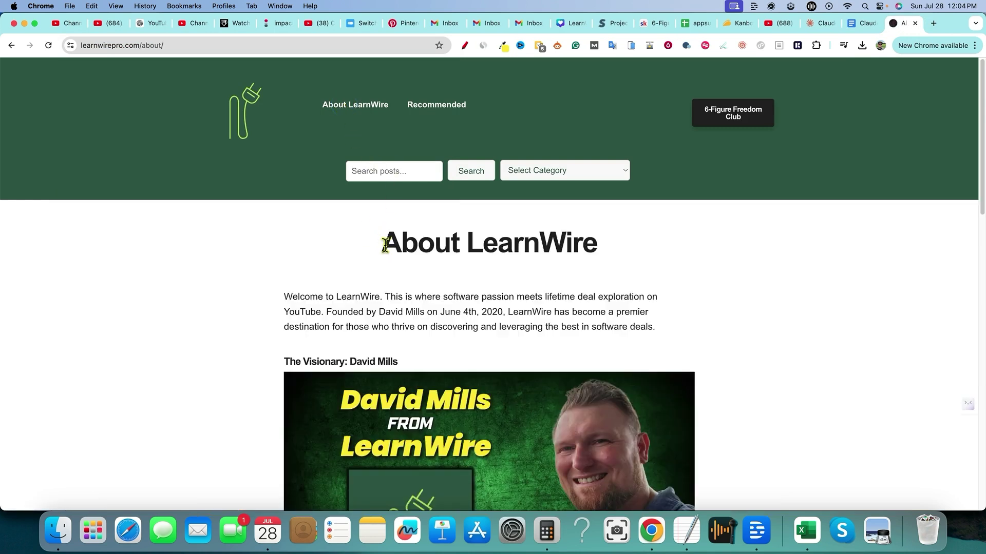
{"action": "left_click_drag", "start_coordinate": [381, 241], "coordinate": [590, 329]}
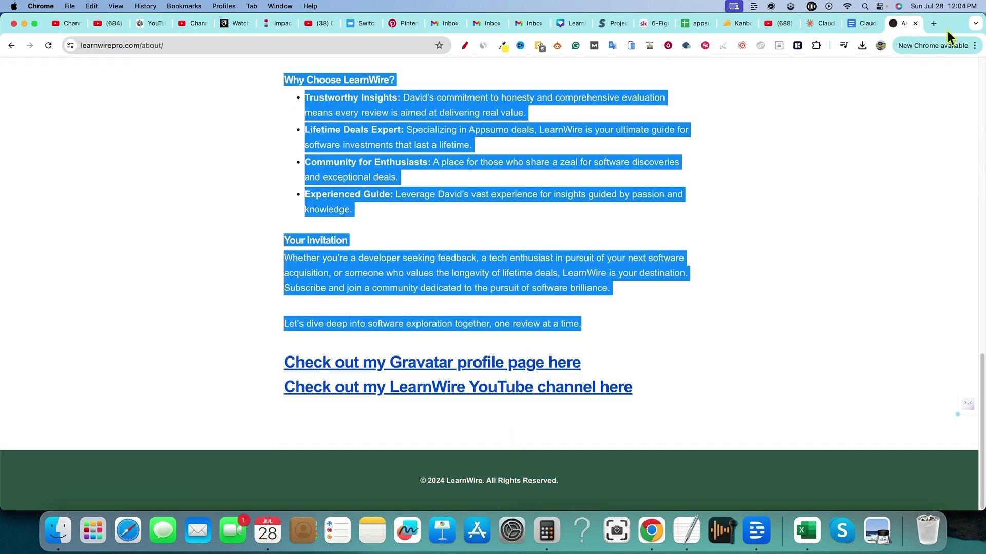
{"action": "left_click", "coordinate": [824, 24]}
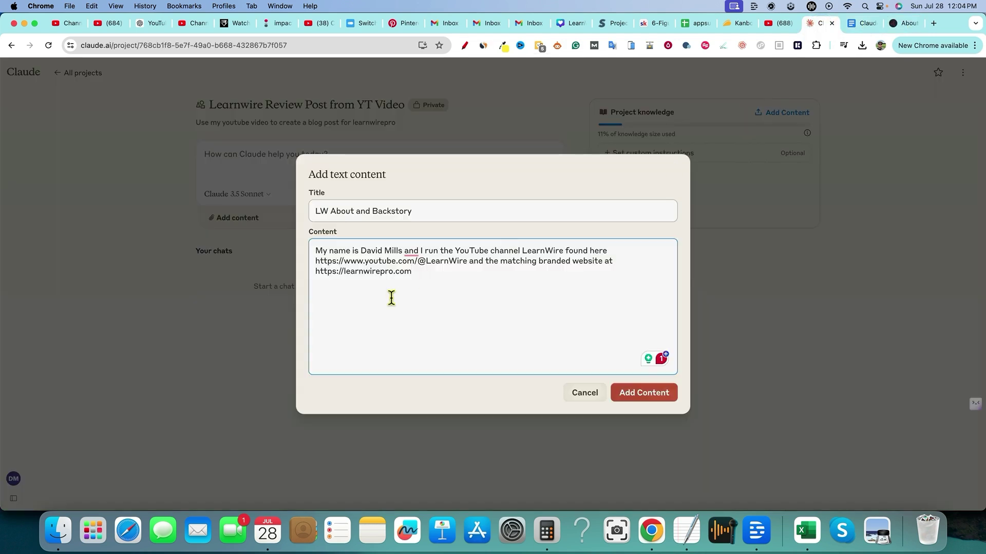
Step: Save the pasted About text as the 'LW About and Backstory' knowledge item, then open custom instructions
{"action": "key", "text": "super+v"}
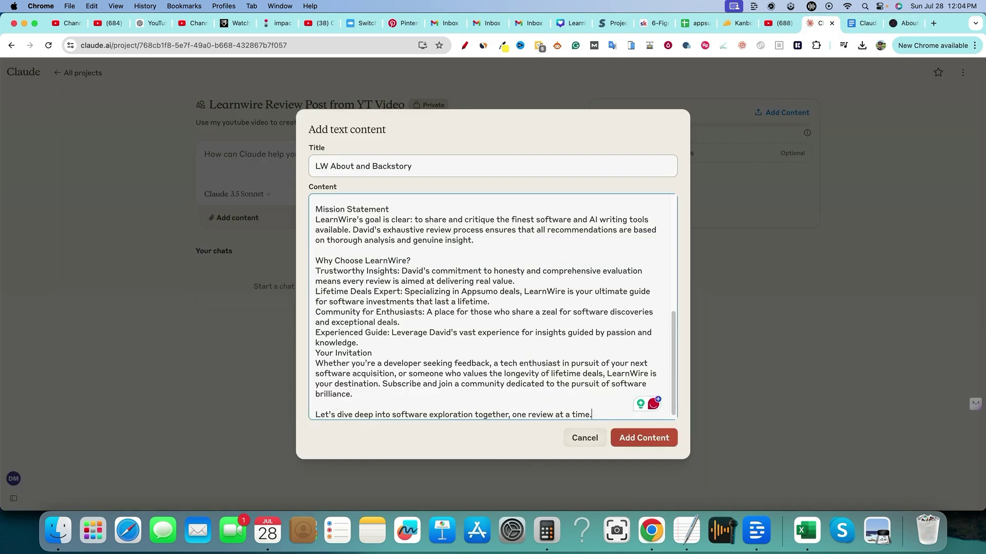
{"action": "left_click", "coordinate": [629, 438]}
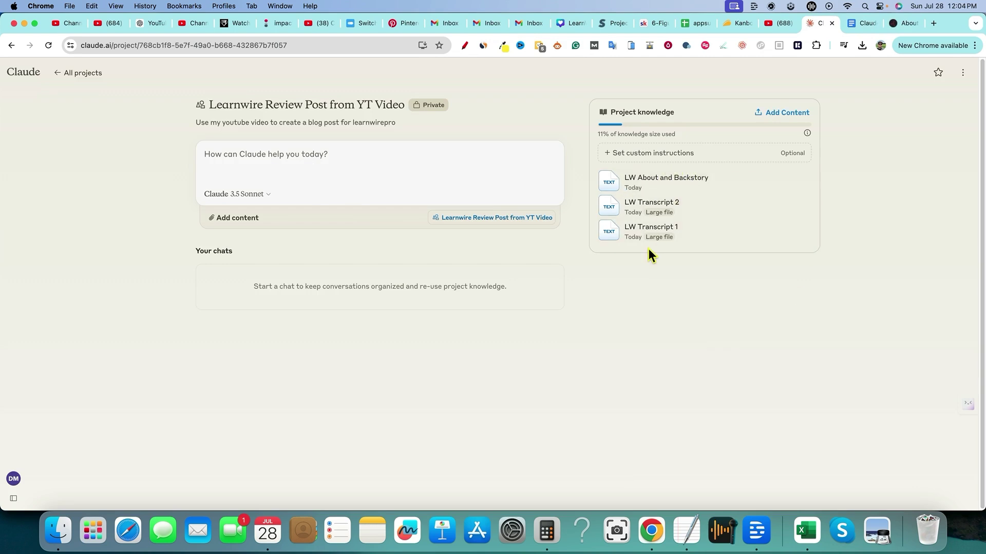
{"action": "left_click", "coordinate": [673, 159]}
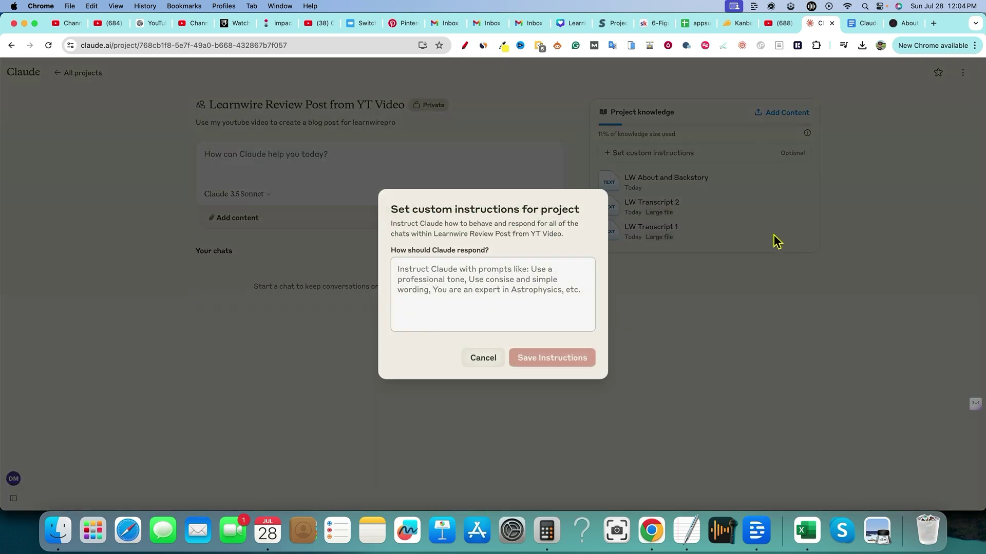
Step: In the Claude 3 LW Prompt document, review the LSI/NLP sentences and the 'Now using' paragraph
{"action": "left_click", "coordinate": [859, 24]}
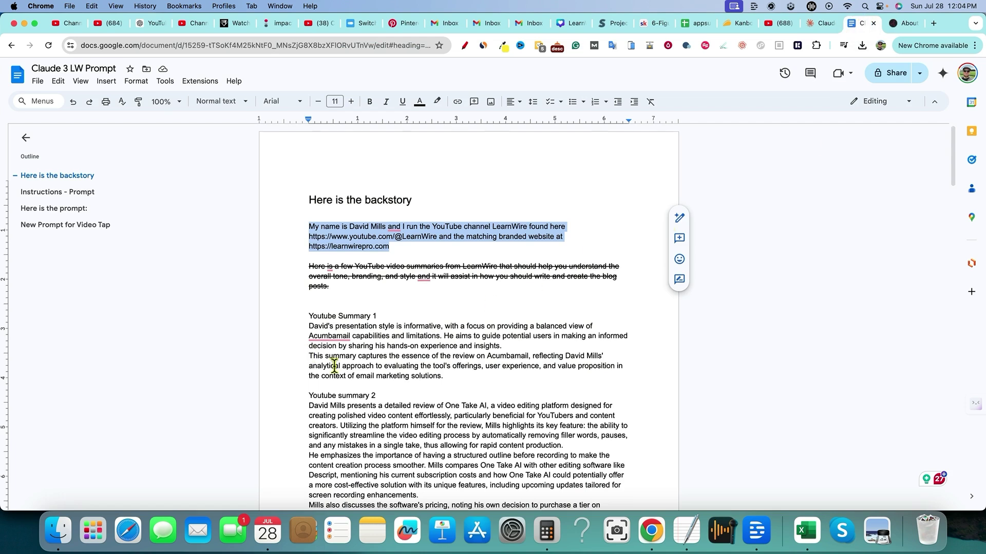
{"action": "scroll", "coordinate": [340, 363], "scroll_direction": "down", "scroll_amount": 4}
{"action": "scroll", "coordinate": [361, 362], "scroll_direction": "down", "scroll_amount": 10}
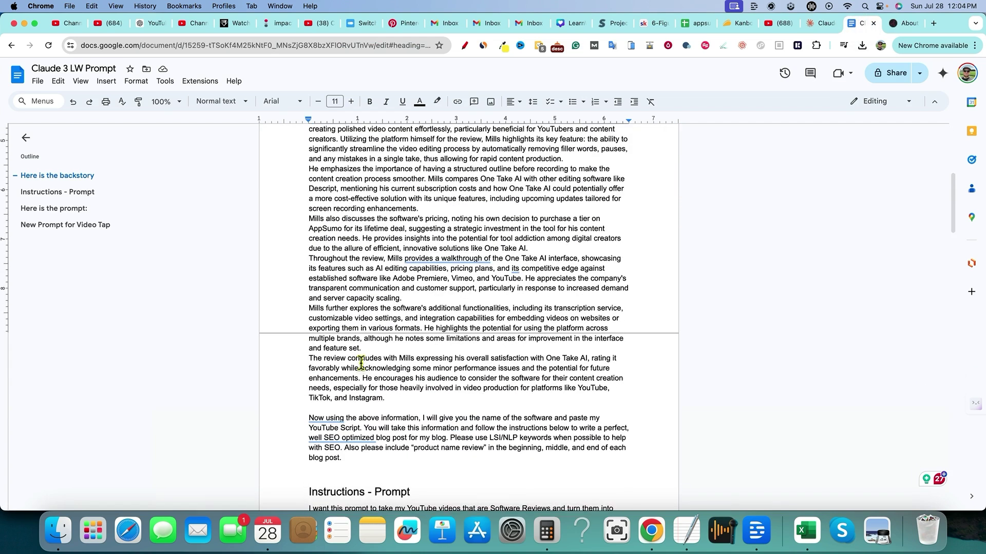
{"action": "scroll", "coordinate": [366, 349], "scroll_direction": "up", "scroll_amount": 10}
{"action": "scroll", "coordinate": [478, 398], "scroll_direction": "down", "scroll_amount": 7}
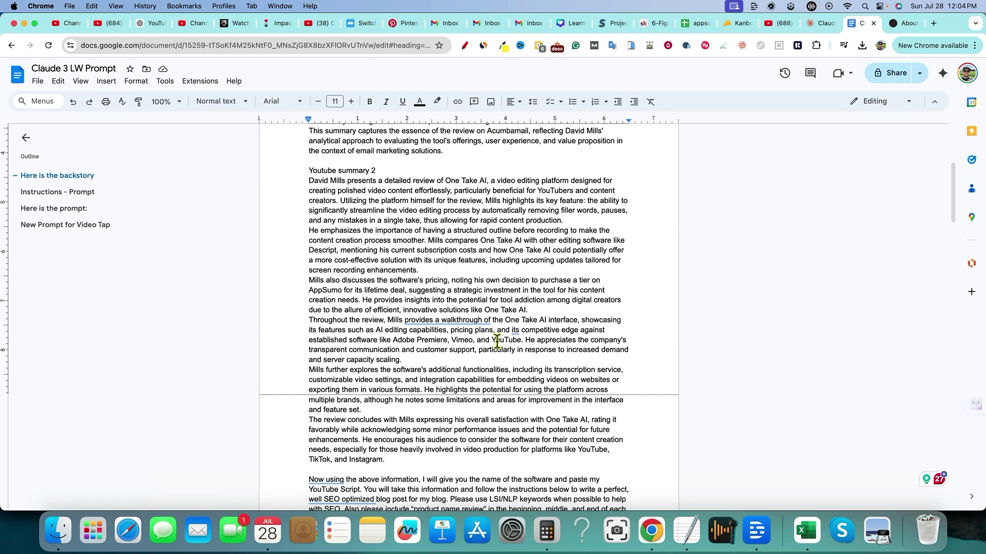
{"action": "scroll", "coordinate": [456, 354], "scroll_direction": "down", "scroll_amount": 9}
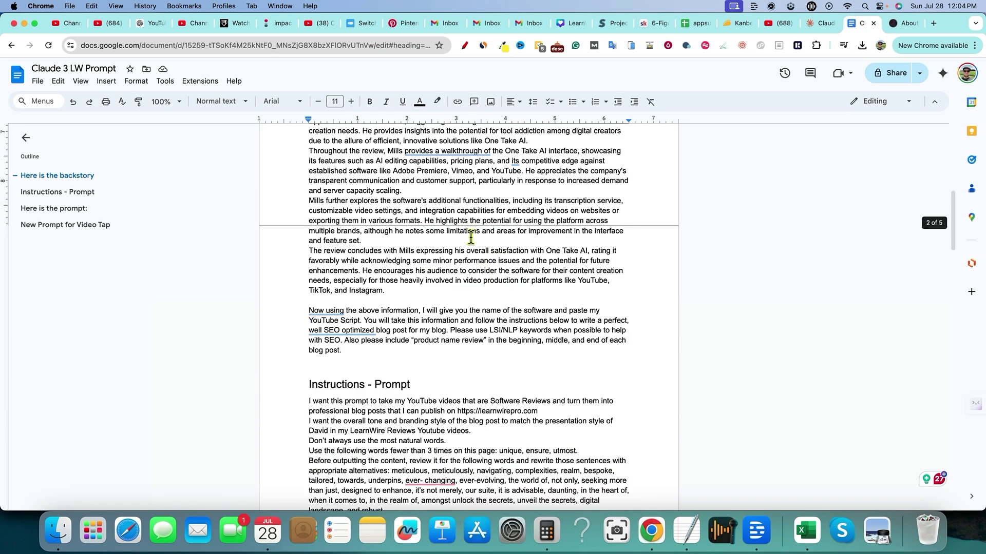
{"action": "scroll", "coordinate": [491, 328], "scroll_direction": "down", "scroll_amount": 6}
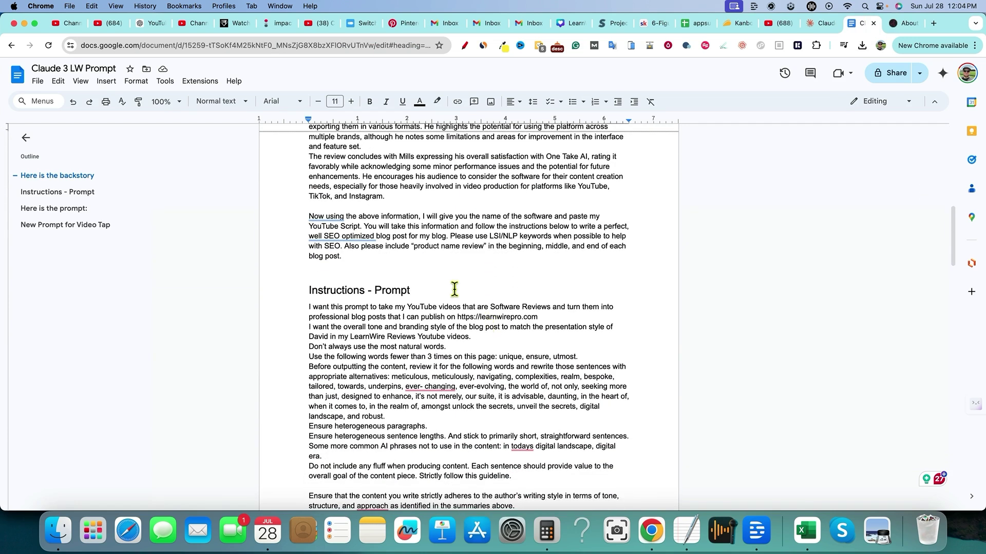
{"action": "scroll", "coordinate": [460, 290], "scroll_direction": "up", "scroll_amount": 4}
{"action": "left_click_drag", "start_coordinate": [450, 271], "coordinate": [599, 293]}
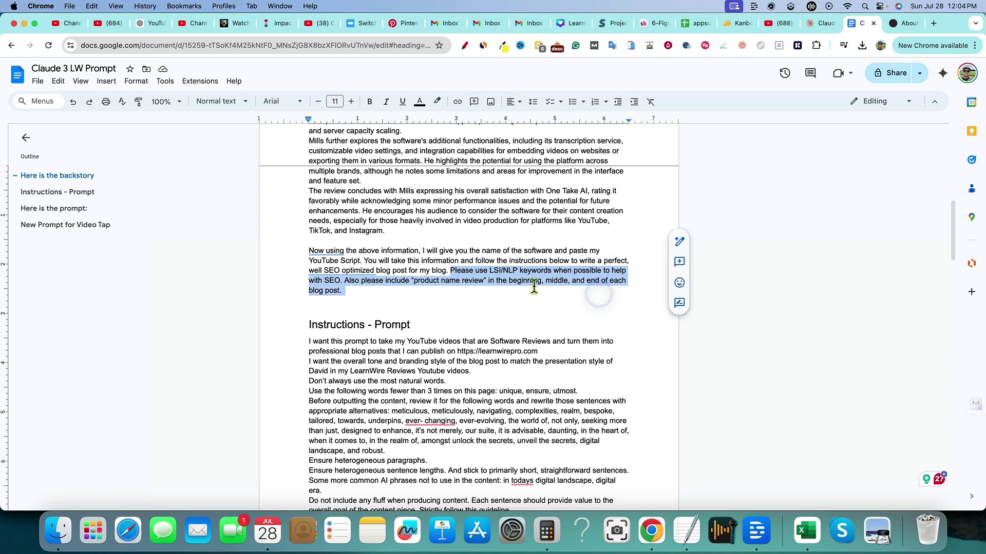
{"action": "left_click", "coordinate": [431, 295]}
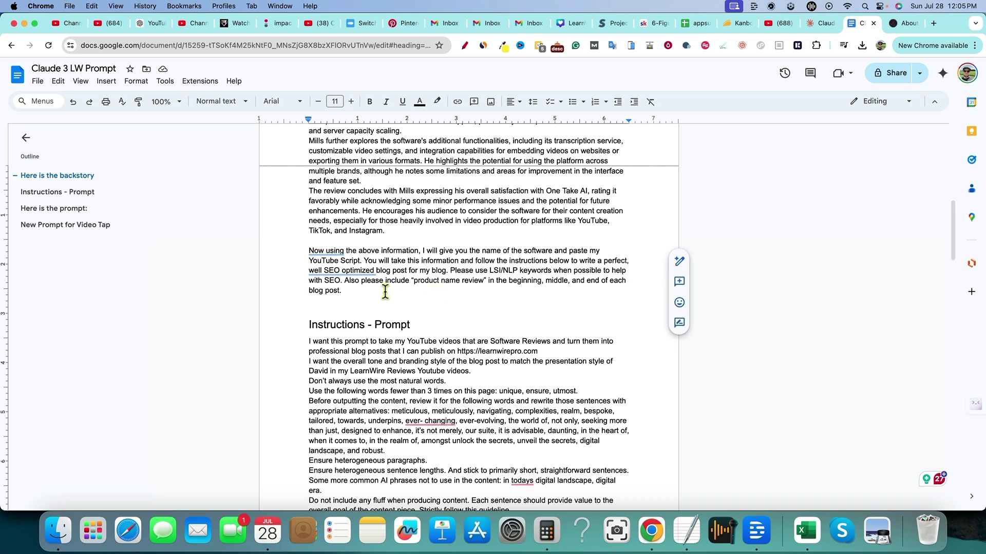
{"action": "scroll", "coordinate": [367, 289], "scroll_direction": "up", "scroll_amount": 1}
{"action": "scroll", "coordinate": [366, 289], "scroll_direction": "up", "scroll_amount": 2}
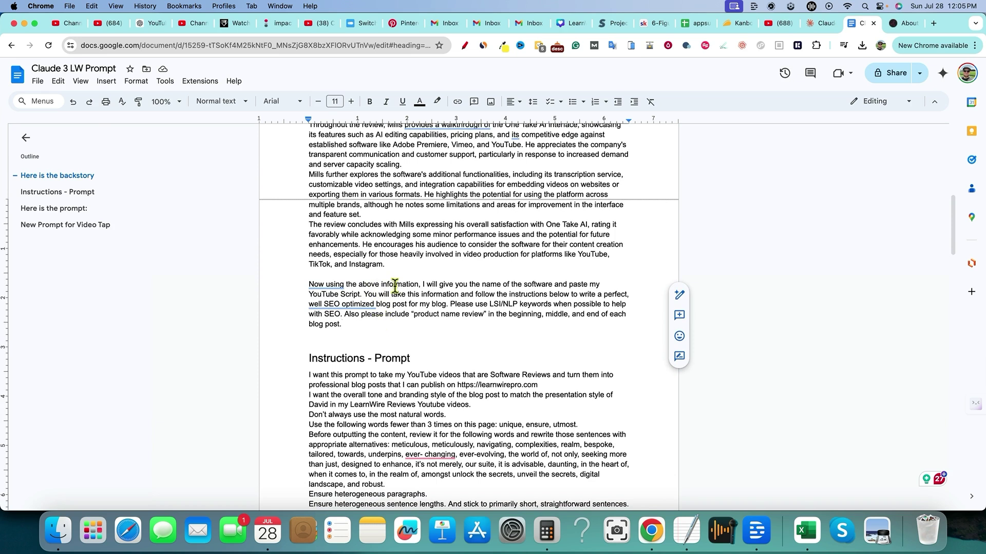
{"action": "triple_click", "coordinate": [325, 284]}
{"action": "key", "text": "Right"}
Step: Replace 'above' in the 'Now using' paragraph with 'project knowledge'
{"action": "double_click", "coordinate": [369, 285]}
{"action": "type", "text": "knowle"}
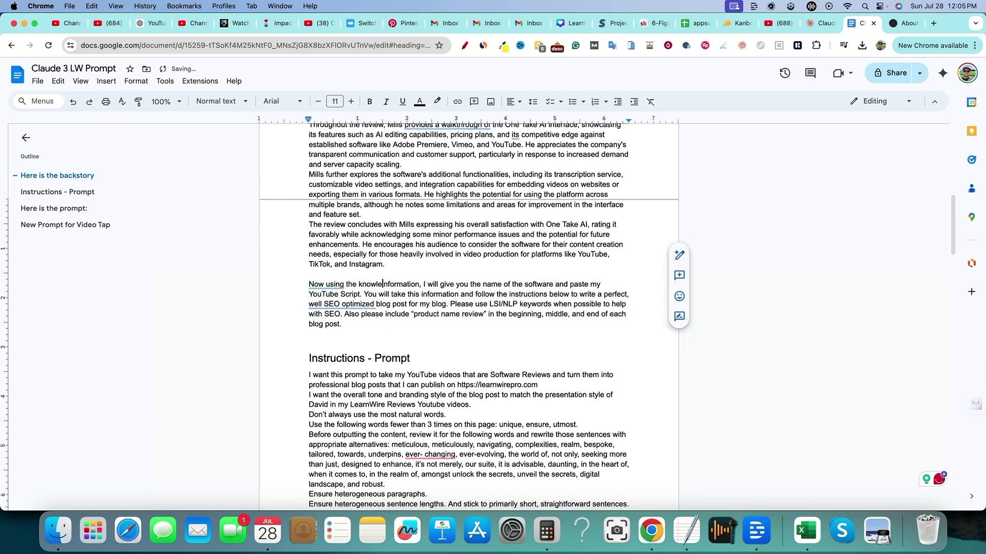
{"action": "type", "text": "gebase"}
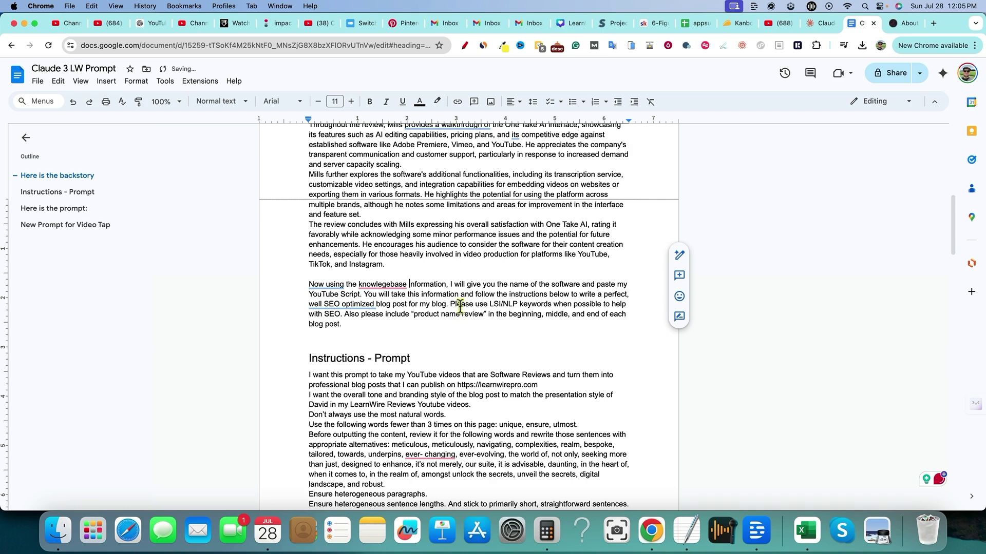
{"action": "left_click", "coordinate": [377, 297]}
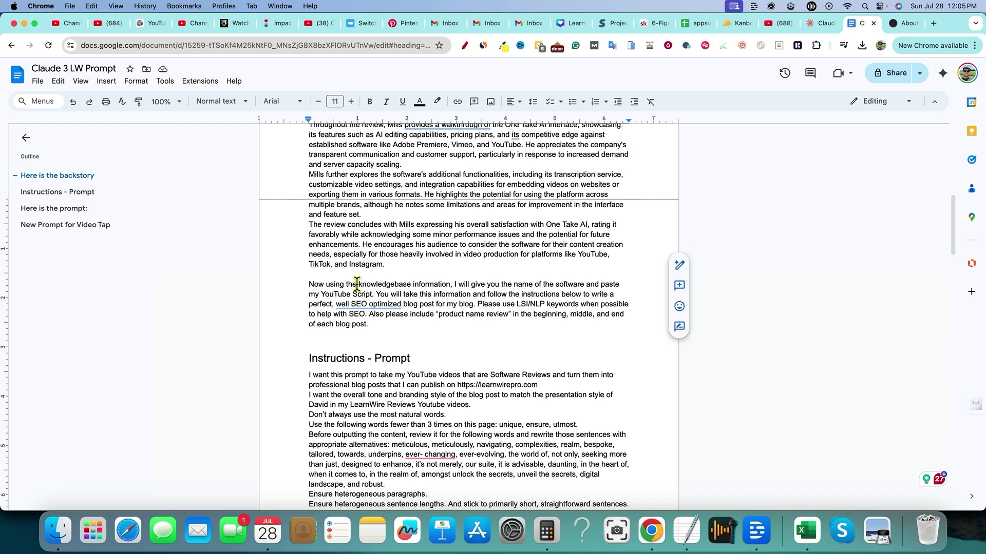
{"action": "left_click", "coordinate": [357, 283]}
{"action": "type", "text": "project"}
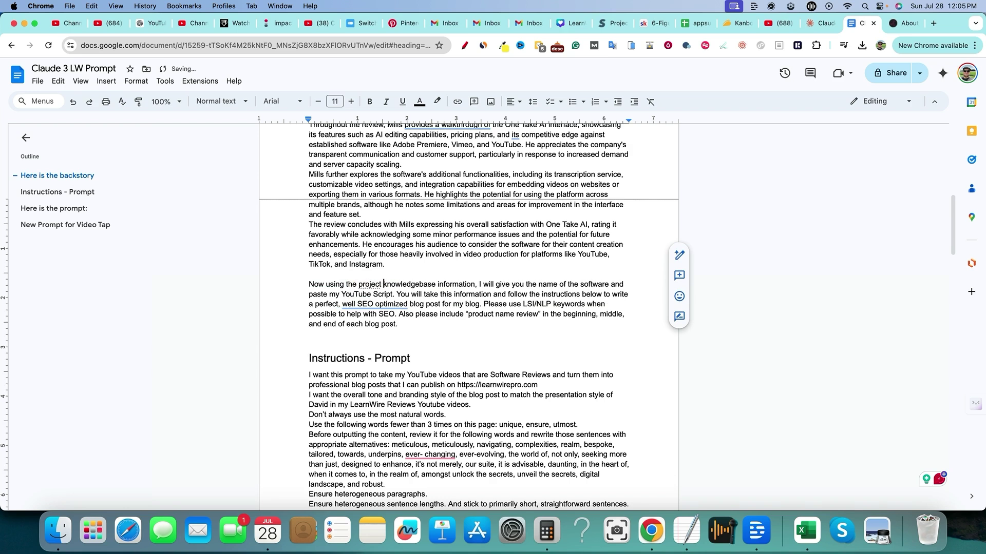
{"action": "left_click", "coordinate": [812, 26]}
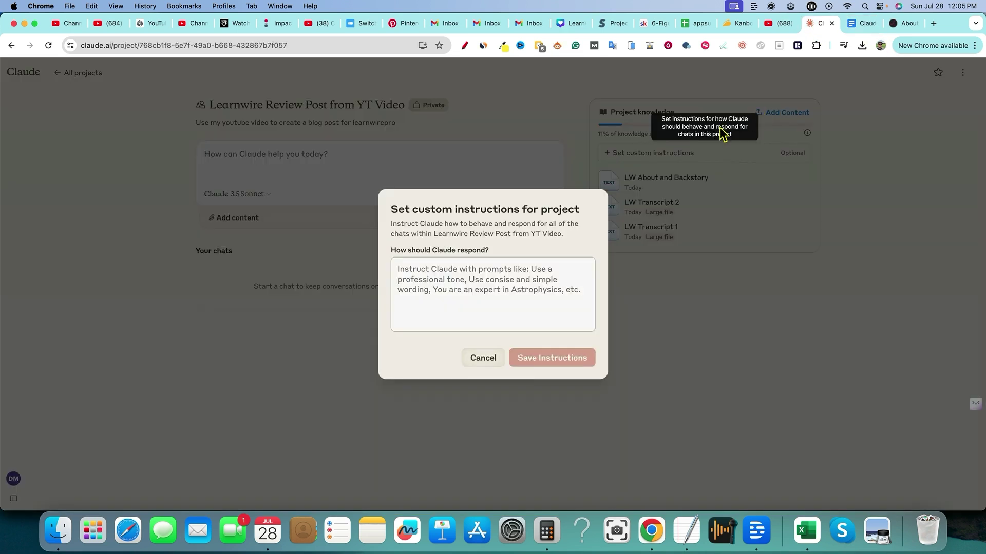
{"action": "left_click", "coordinate": [853, 25]}
{"action": "left_click", "coordinate": [435, 284]}
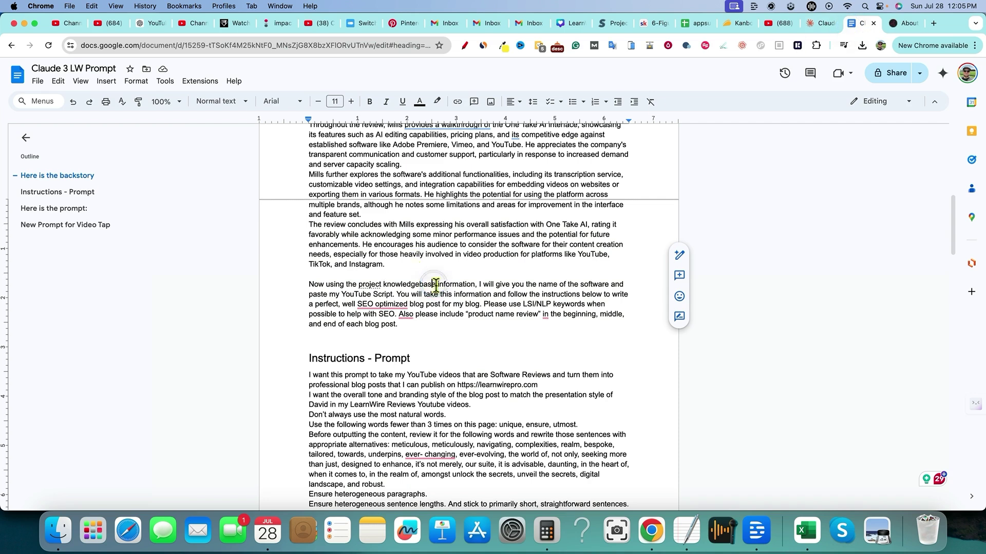
{"action": "key", "text": "BackSpace"}
{"action": "key", "text": "BackSpace"}
{"action": "key", "text": "BackSpace"}
{"action": "key", "text": "BackSpace"}
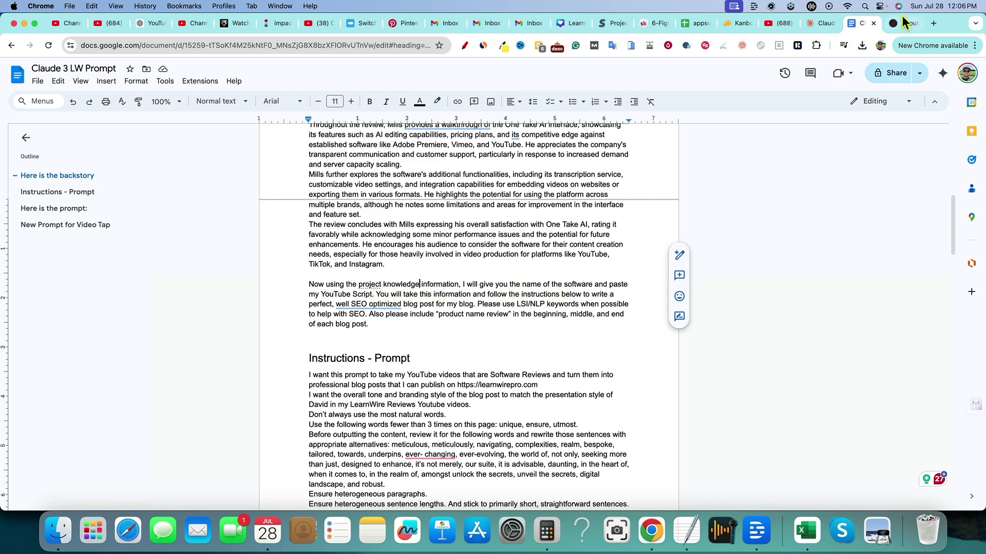
Step: Copy the 'Set custom instructions for project' title from Claude's dialog
{"action": "left_click", "coordinate": [819, 23]}
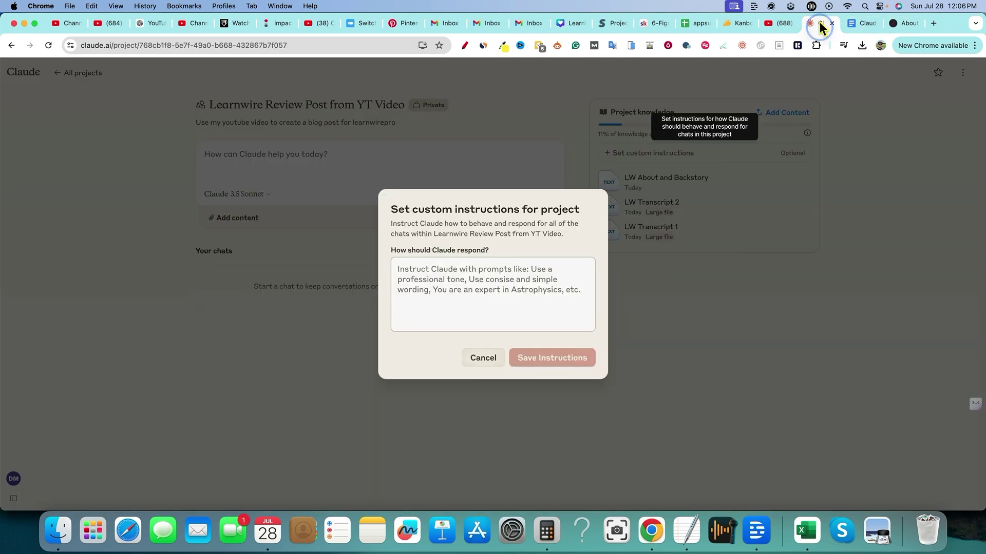
{"action": "left_click", "coordinate": [392, 210]}
{"action": "left_click_drag", "start_coordinate": [392, 209], "coordinate": [580, 216]}
{"action": "key", "text": "super+c"}
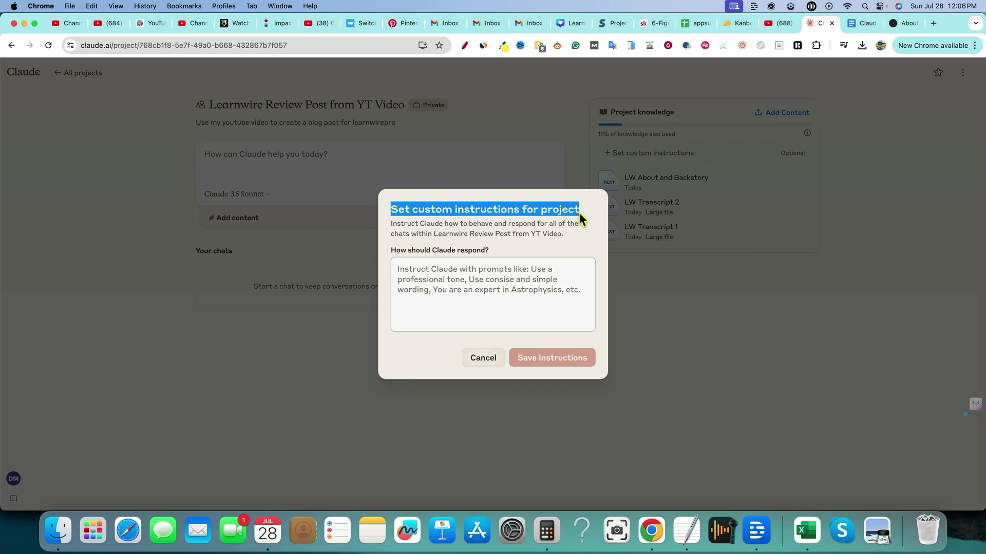
{"action": "left_click", "coordinate": [858, 23]}
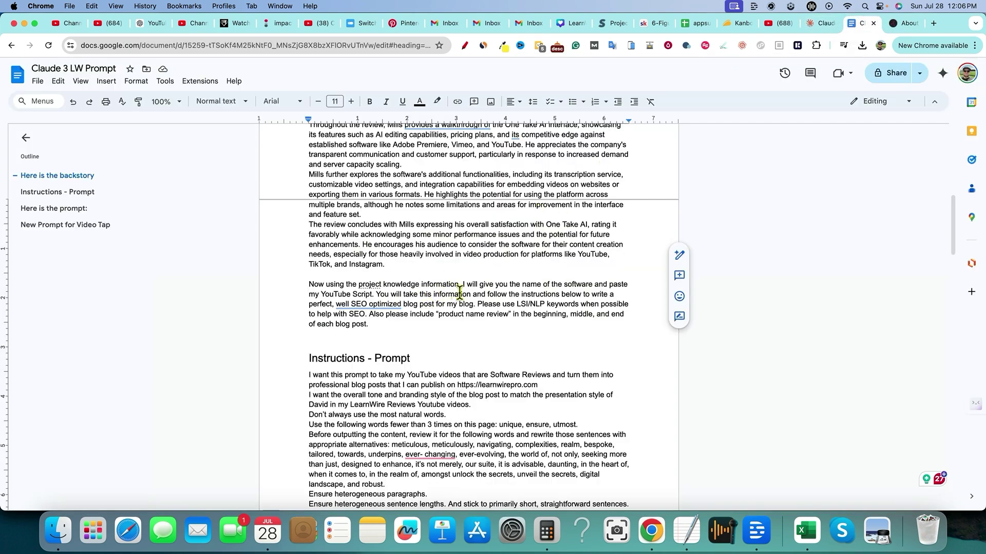
Step: Replace 'instructions' with the quoted, bold phrase 'Set custom instructions for project'
{"action": "left_click_drag", "start_coordinate": [559, 295], "coordinate": [521, 294]}
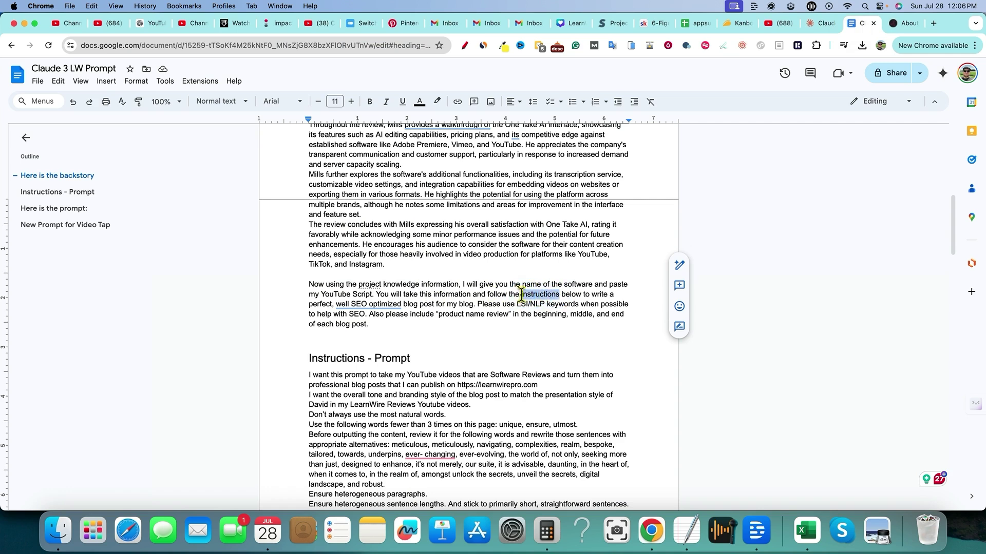
{"action": "key", "text": "super+v"}
{"action": "key", "text": "super+z"}
{"action": "key", "text": "super+shift+v"}
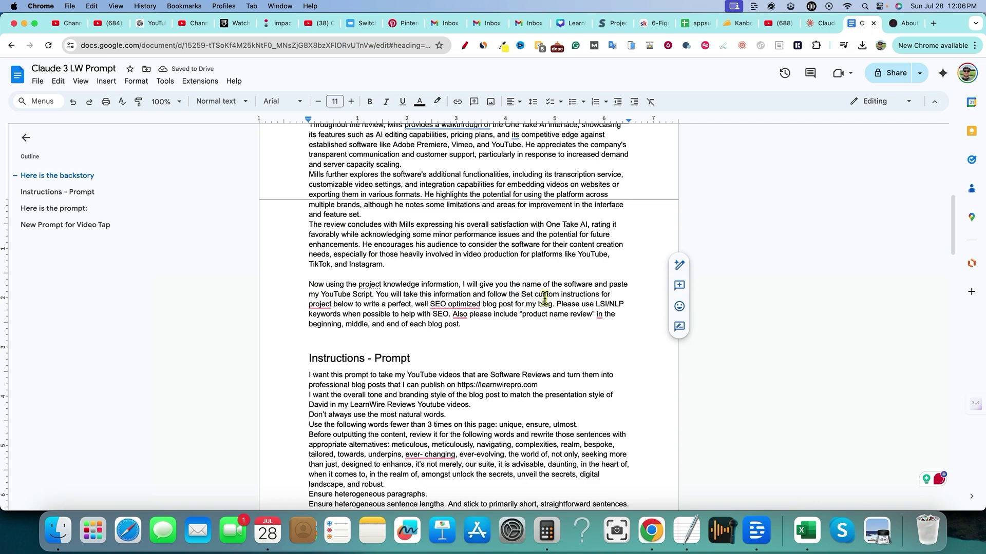
{"action": "type", "text": "\""}
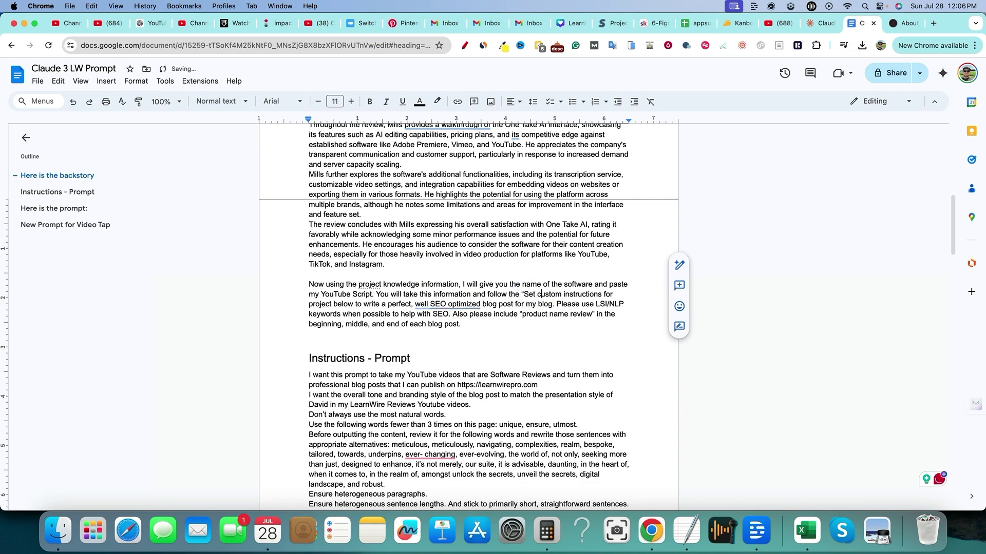
{"action": "left_click", "coordinate": [446, 304]}
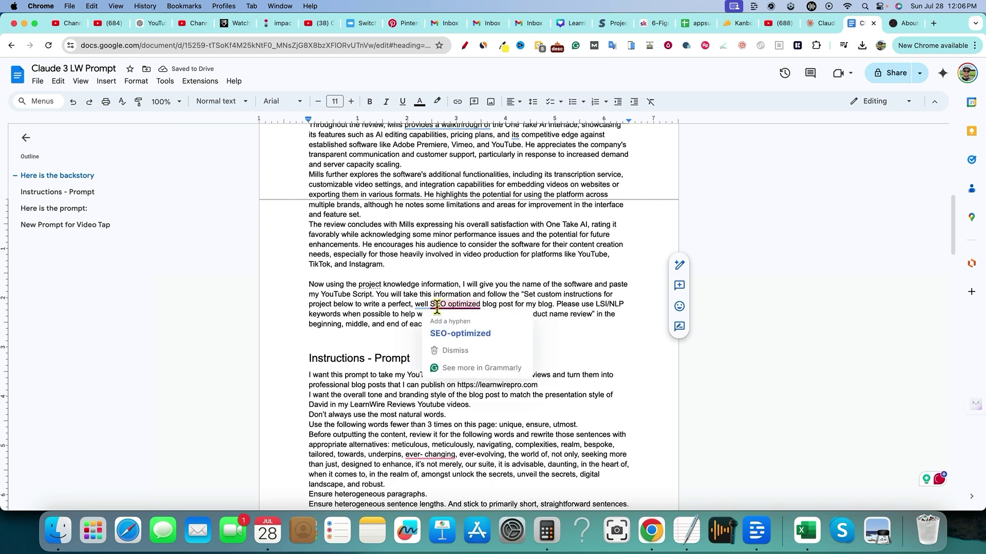
{"action": "left_click", "coordinate": [332, 304]}
{"action": "type", "text": "”"}
{"action": "left_click", "coordinate": [306, 300]}
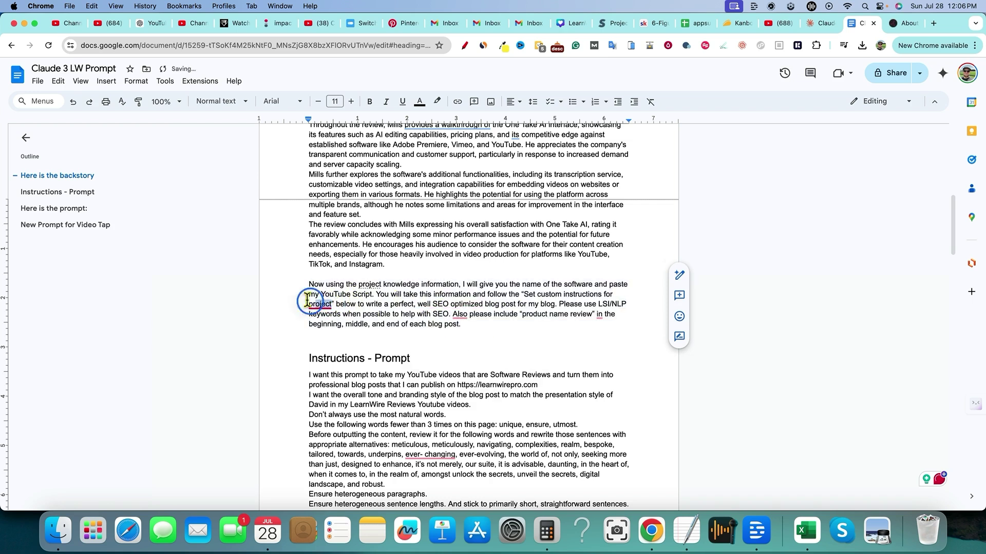
{"action": "left_click_drag", "start_coordinate": [306, 301], "coordinate": [522, 294]}
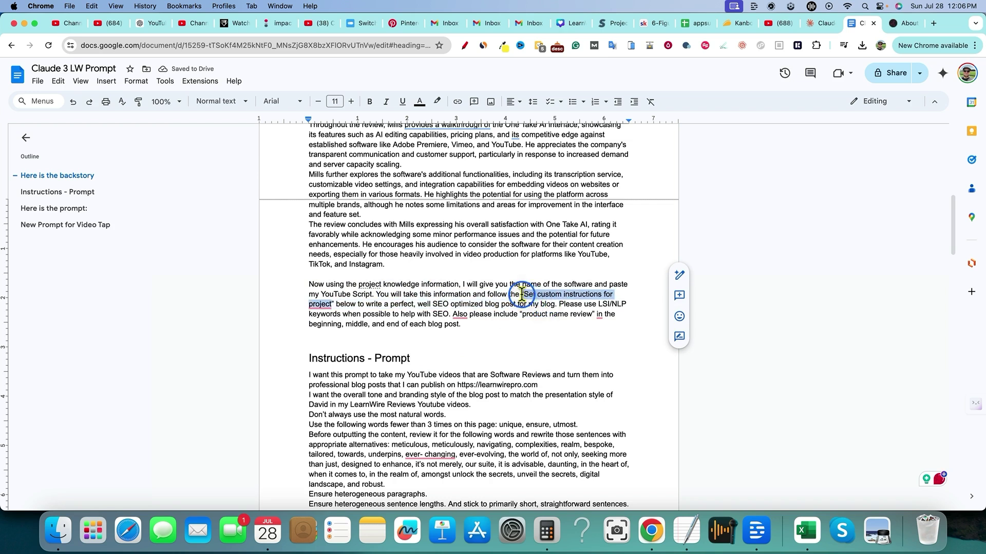
{"action": "key", "text": "super+b"}
{"action": "left_click", "coordinate": [349, 307]}
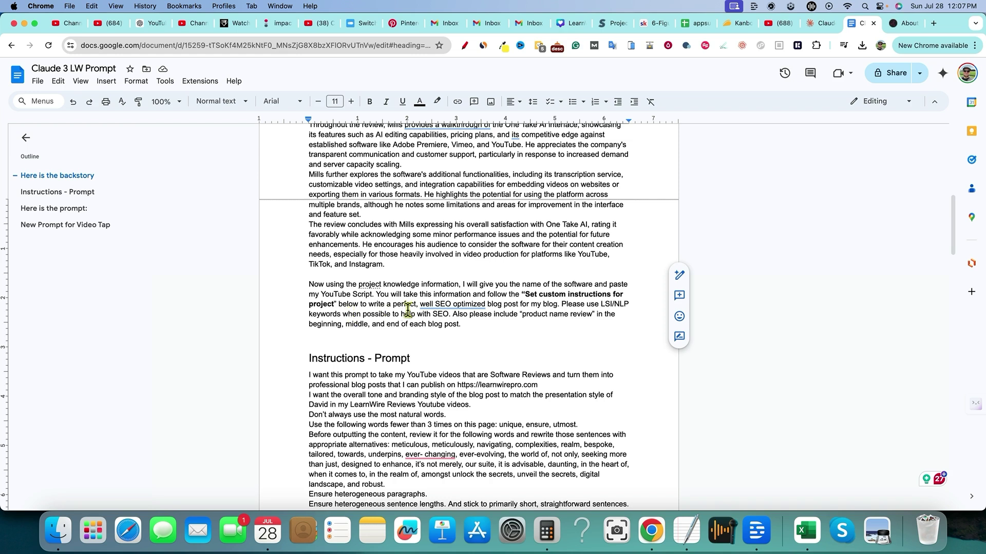
Step: Delete 'below to' from the paragraph
{"action": "left_click_drag", "start_coordinate": [368, 306], "coordinate": [339, 304]}
{"action": "key", "text": "BackSpace"}
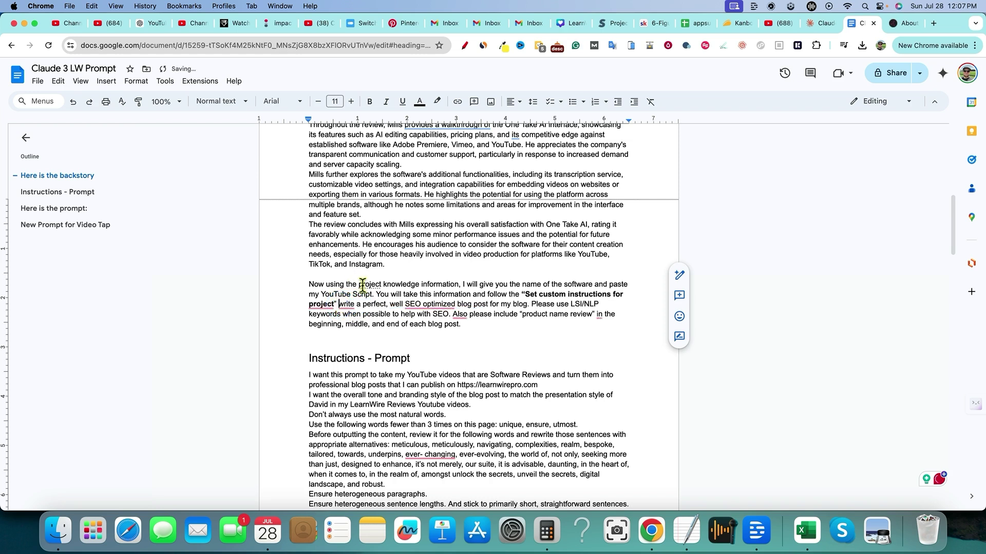
{"action": "left_click", "coordinate": [444, 309]}
{"action": "left_click", "coordinate": [532, 305]}
Step: Split off the 'Please use LSI/NLP' sentences as their own paragraph and strike them through
{"action": "key", "text": "Return"}
{"action": "key", "text": "Return"}
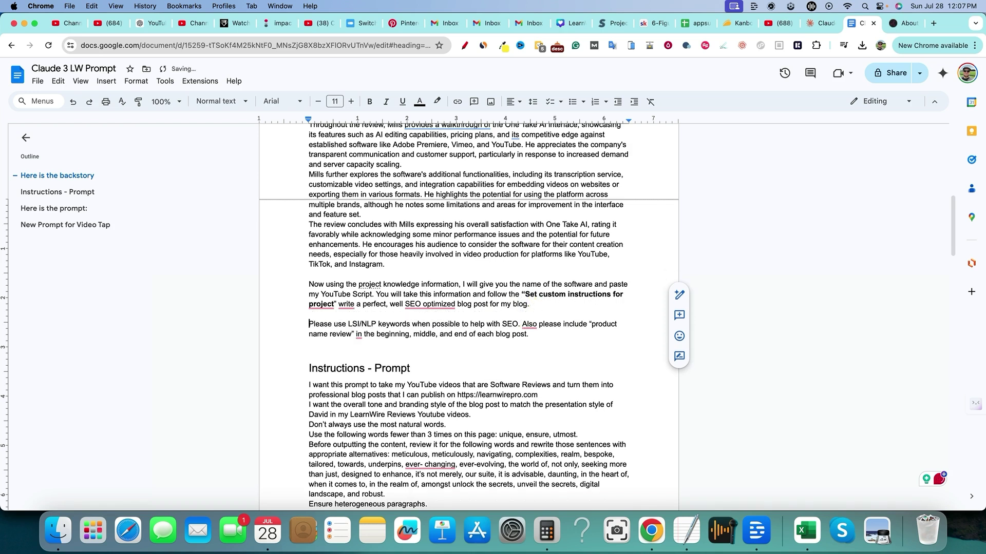
{"action": "triple_click", "coordinate": [551, 325]}
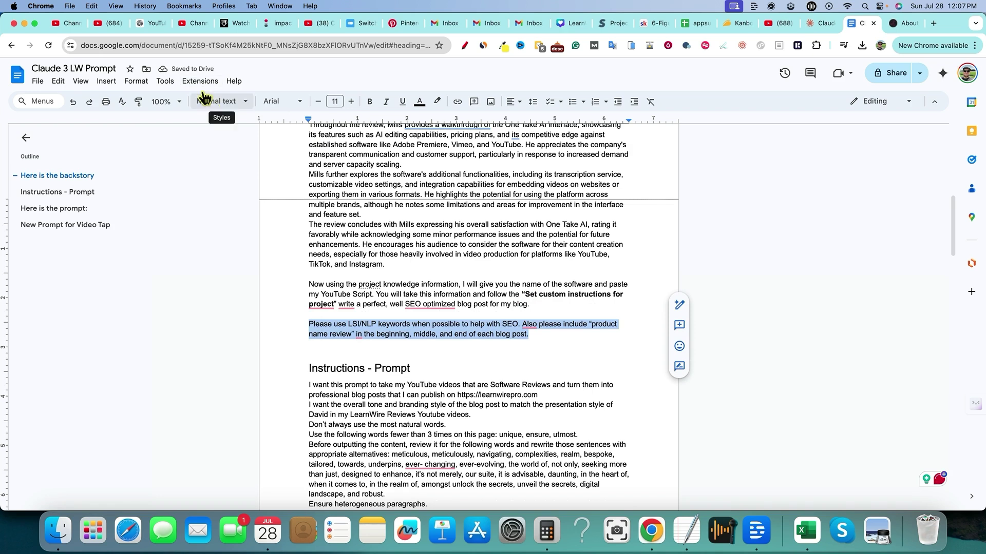
{"action": "left_click", "coordinate": [137, 83]}
{"action": "key", "text": "Escape"}
{"action": "key", "text": "super+shift+x"}
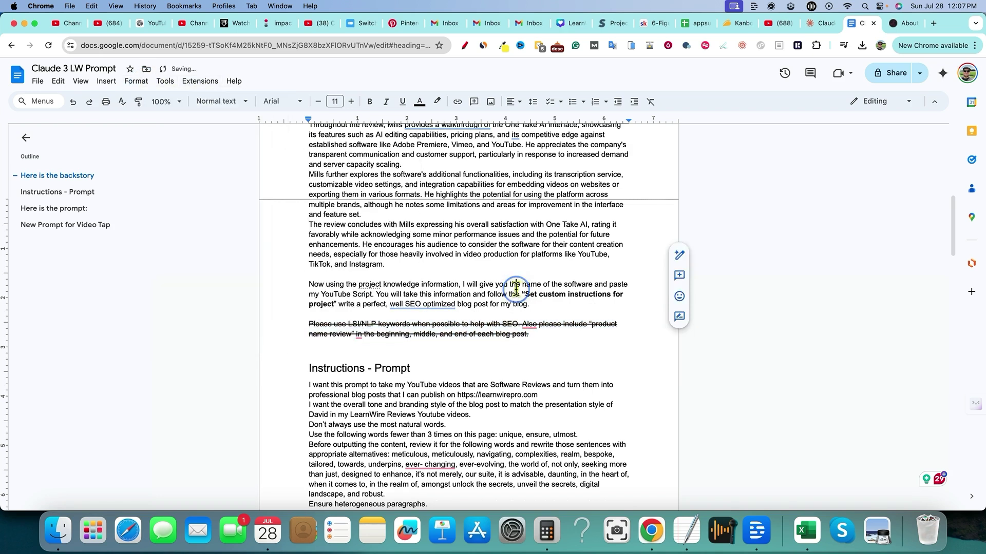
Step: Move the 'Now using the project knowledge' paragraph below the 'Youtube videos.' line in Instructions - Prompt
{"action": "left_click", "coordinate": [530, 307]}
{"action": "left_click_drag", "start_coordinate": [484, 307], "coordinate": [308, 286]}
{"action": "key", "text": "super+c"}
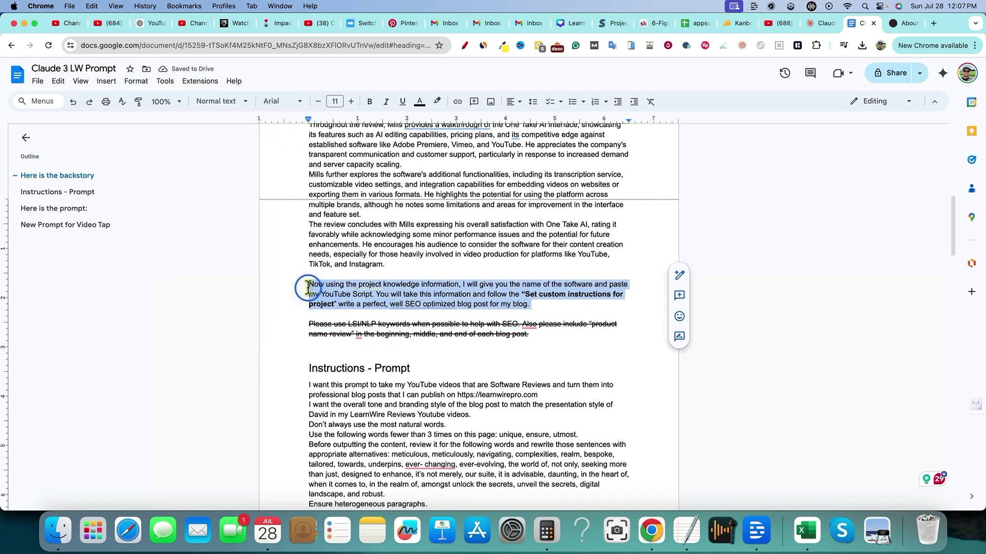
{"action": "key", "text": "BackSpace"}
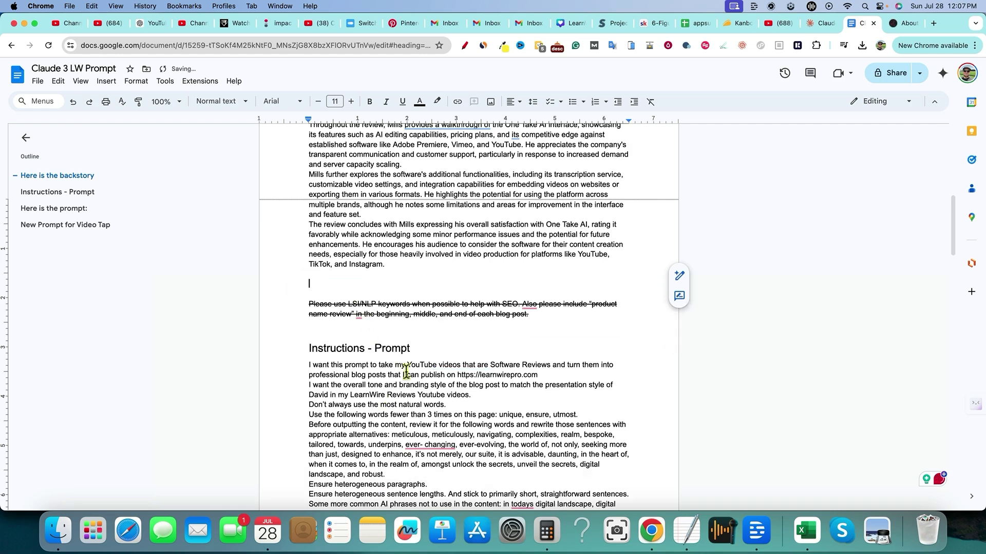
{"action": "left_click", "coordinate": [421, 351]}
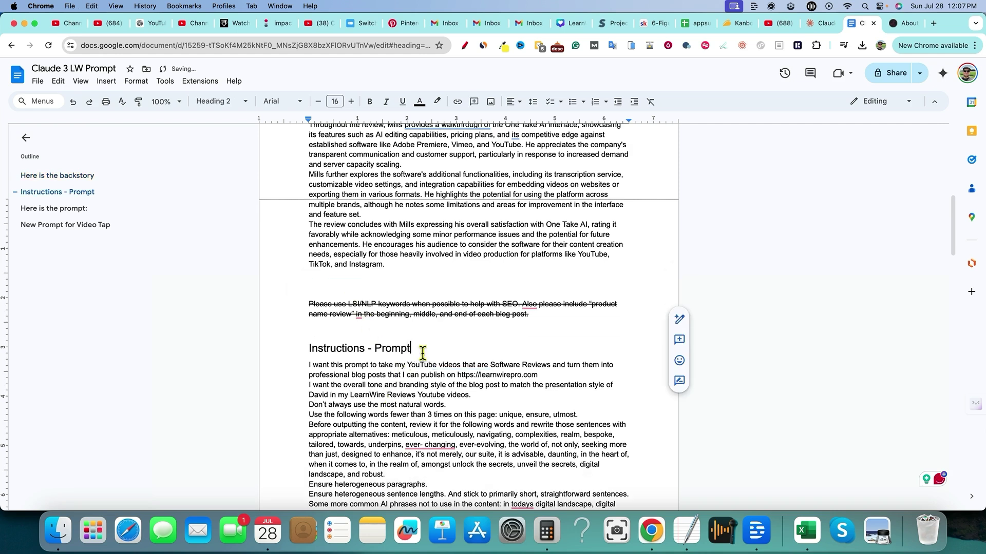
{"action": "left_click", "coordinate": [501, 395]}
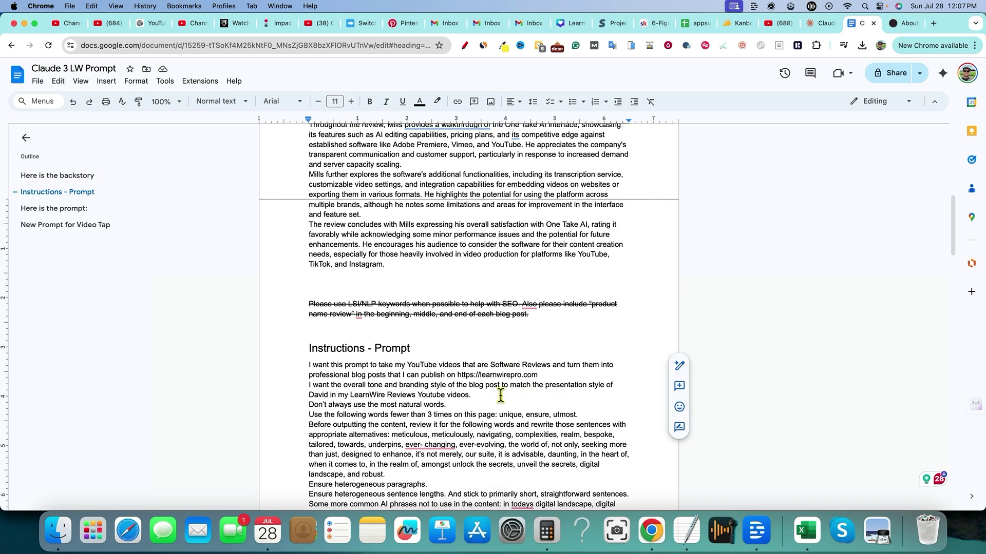
{"action": "key", "text": "Return"}
{"action": "key", "text": "super+v"}
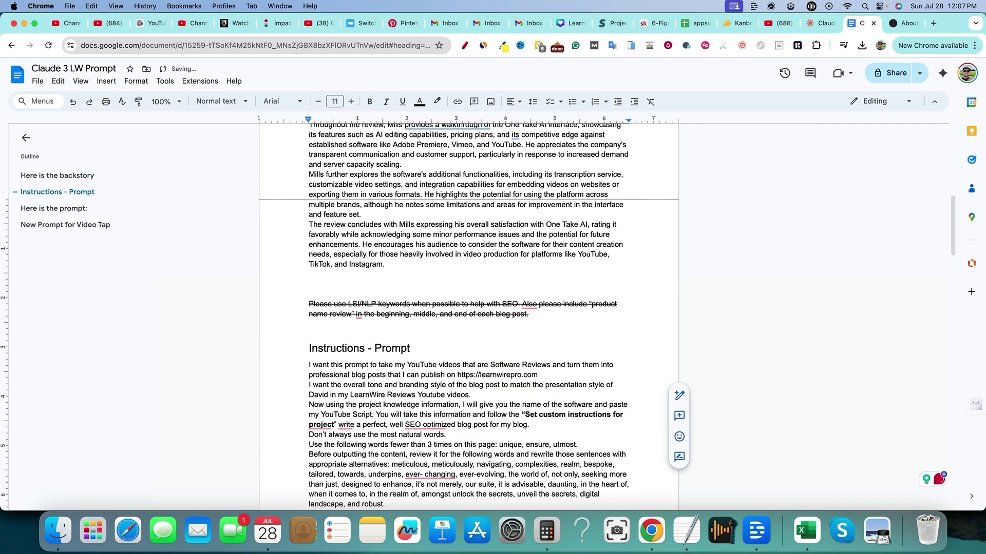
{"action": "scroll", "coordinate": [498, 400], "scroll_direction": "down", "scroll_amount": 2}
{"action": "left_click_drag", "start_coordinate": [531, 386], "coordinate": [302, 365]}
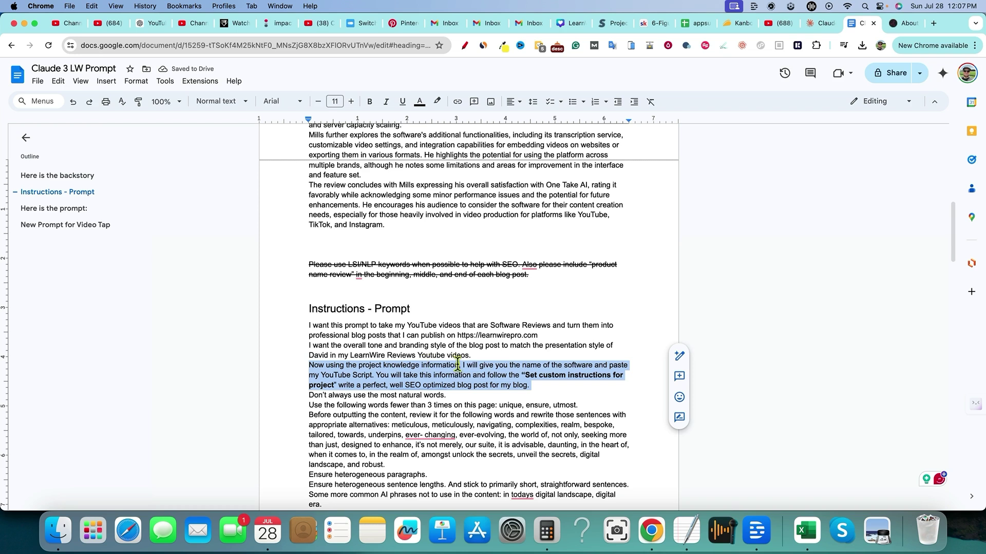
{"action": "left_click_drag", "start_coordinate": [472, 355], "coordinate": [363, 346]}
{"action": "left_click_drag", "start_coordinate": [308, 326], "coordinate": [479, 355]}
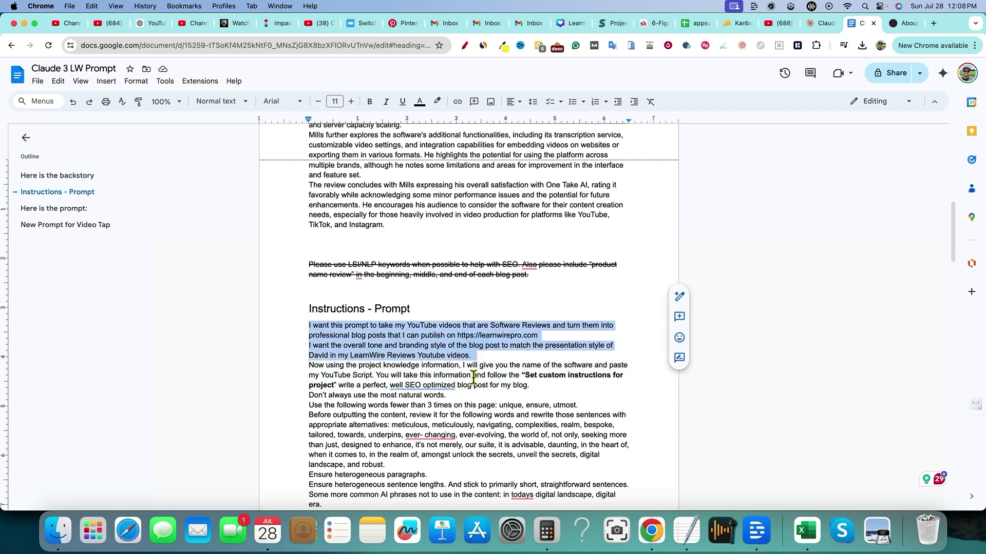
{"action": "left_click", "coordinate": [476, 376]}
{"action": "left_click_drag", "start_coordinate": [308, 366], "coordinate": [545, 387]}
{"action": "scroll", "coordinate": [541, 388], "scroll_direction": "down", "scroll_amount": 2}
{"action": "scroll", "coordinate": [541, 388], "scroll_direction": "down", "scroll_amount": 2}
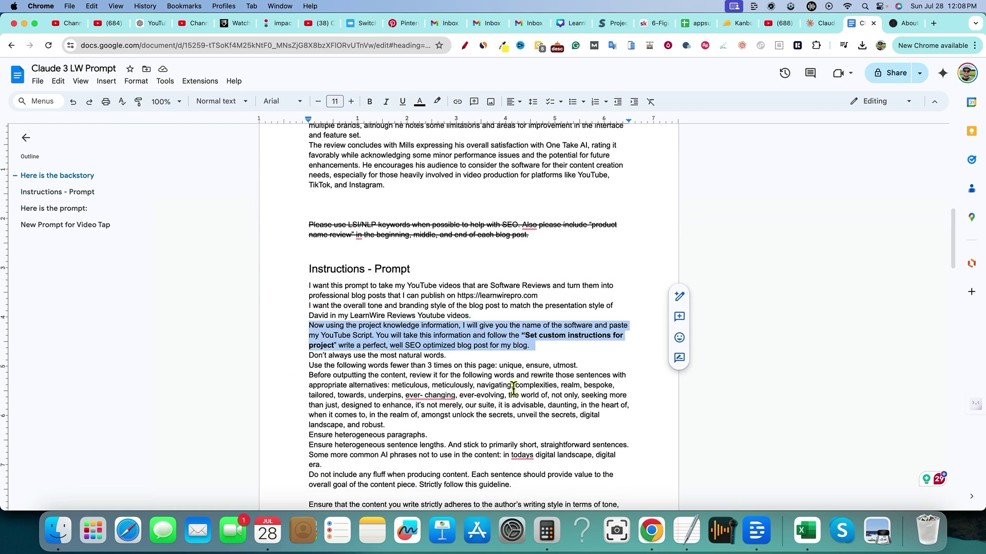
Step: Add a bold 'Specific writing guidelines' subheading above the writing rules
{"action": "left_click", "coordinate": [304, 355]}
{"action": "key", "text": "Return"}
{"action": "key", "text": "Return"}
{"action": "key", "text": "Up"}
{"action": "type", "text": "Specific"}
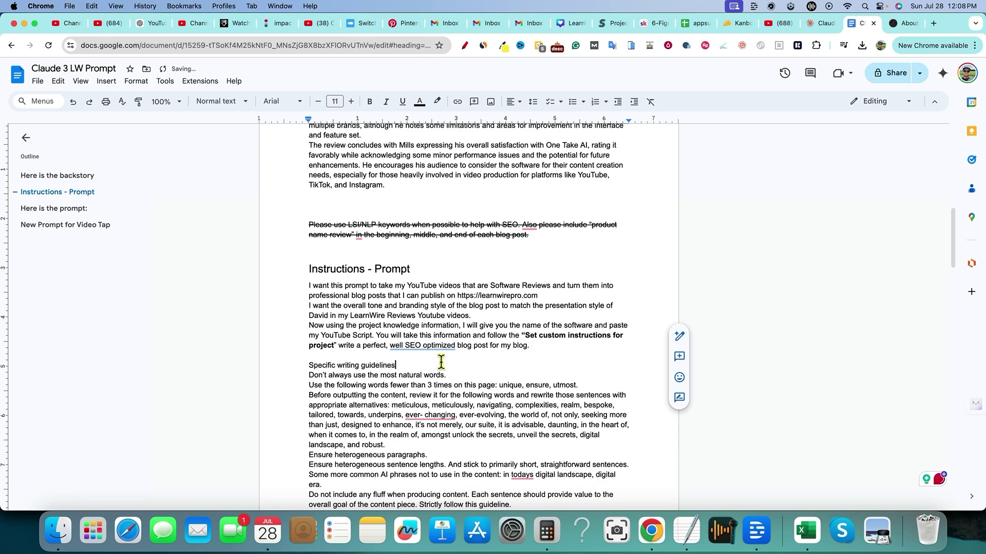
{"action": "left_click_drag", "start_coordinate": [396, 365], "coordinate": [307, 366]}
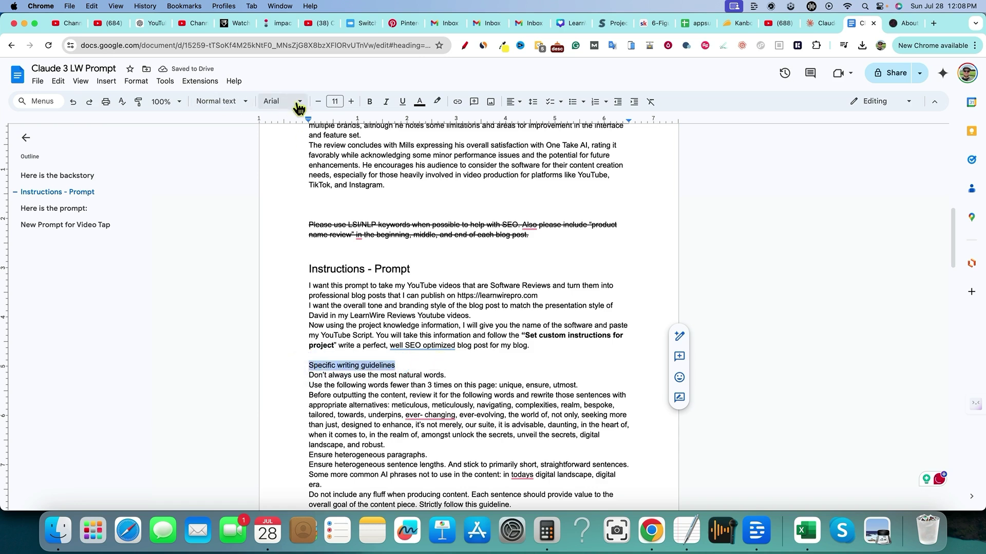
{"action": "left_click", "coordinate": [369, 102]}
{"action": "left_click", "coordinate": [396, 315]}
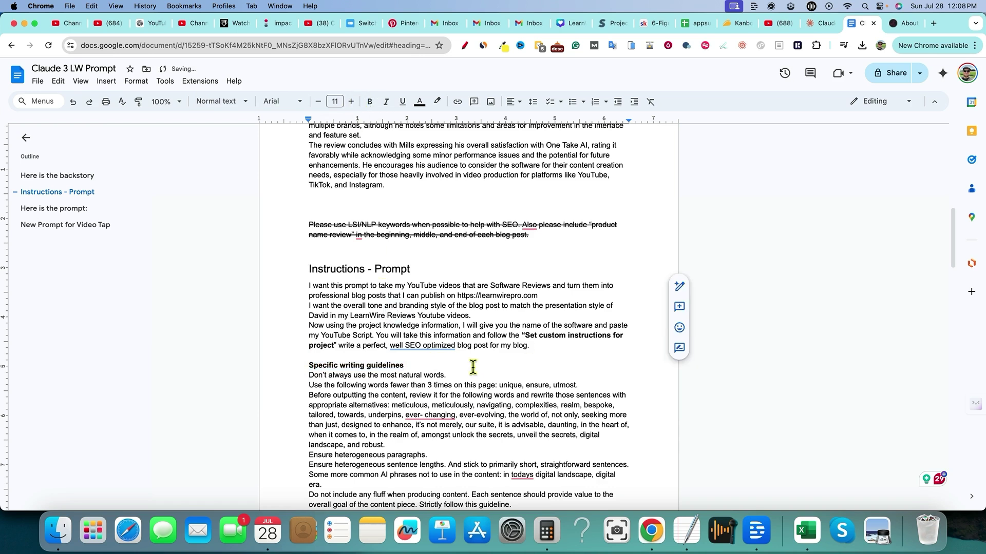
Step: Select the instructions from 'I want this prompt' to 'make a nice table for it.' and return to Claude
{"action": "scroll", "coordinate": [475, 368], "scroll_direction": "down", "scroll_amount": 6}
{"action": "scroll", "coordinate": [483, 368], "scroll_direction": "down", "scroll_amount": 4}
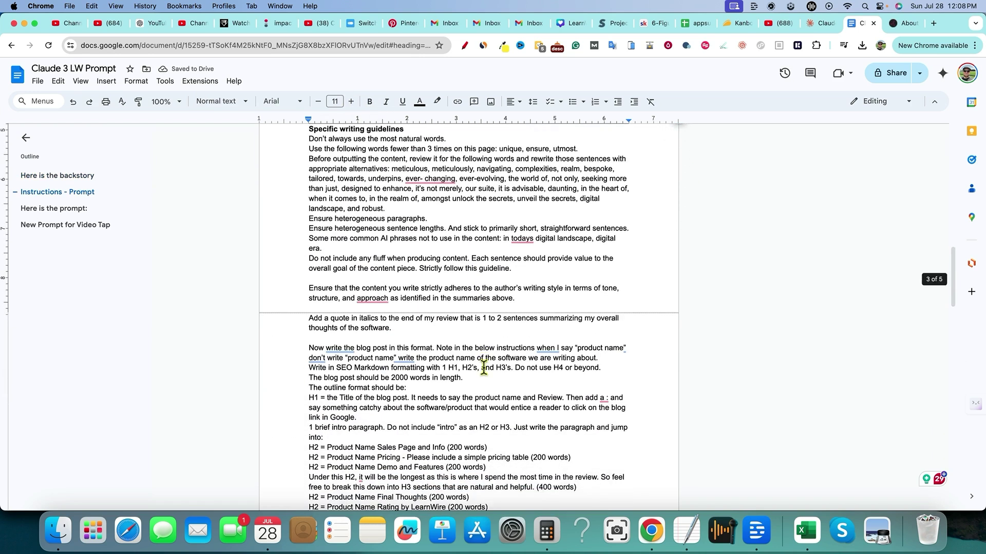
{"action": "scroll", "coordinate": [413, 284], "scroll_direction": "up", "scroll_amount": 6}
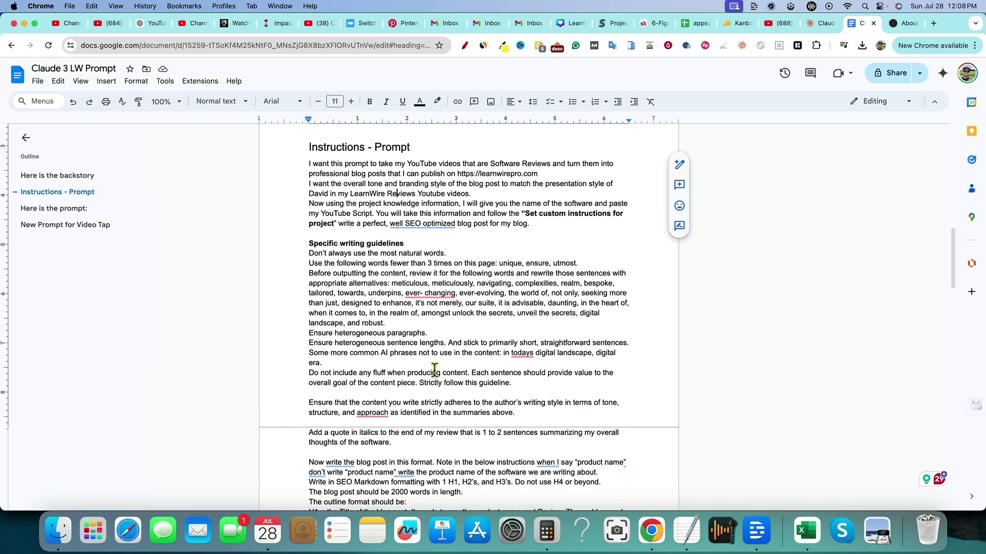
{"action": "left_click", "coordinate": [374, 412]}
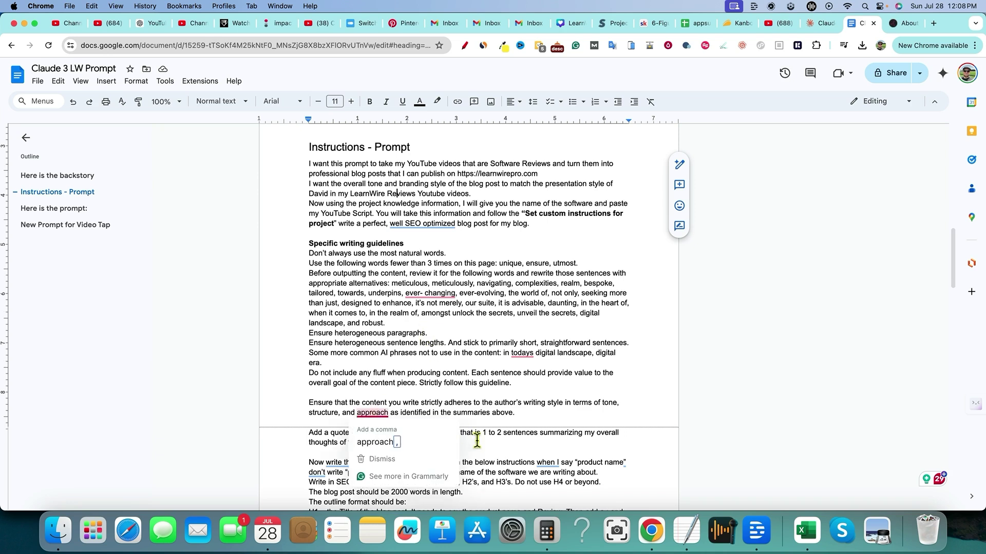
{"action": "scroll", "coordinate": [478, 440], "scroll_direction": "down", "scroll_amount": 6}
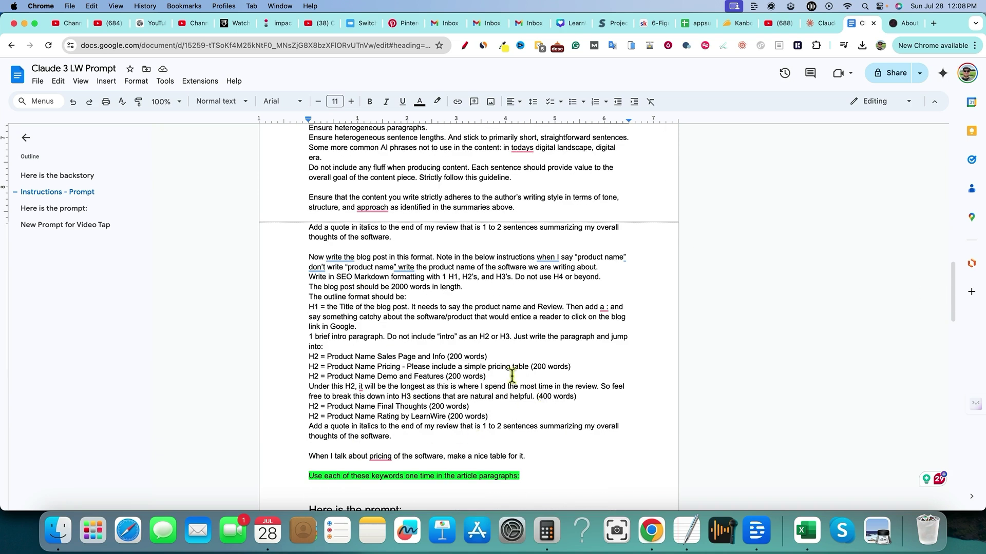
{"action": "scroll", "coordinate": [512, 376], "scroll_direction": "up", "scroll_amount": 3}
{"action": "mouse_move", "coordinate": [359, 336]}
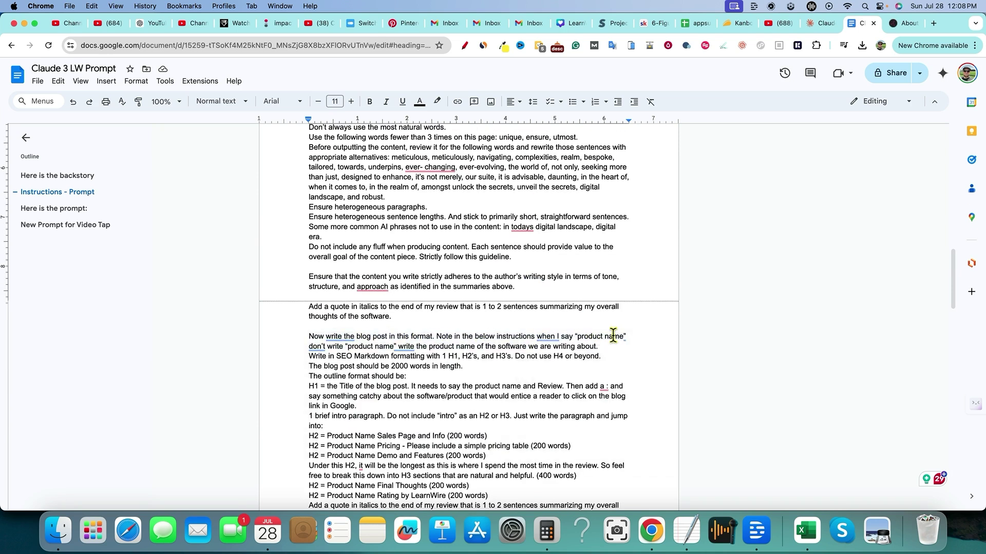
{"action": "mouse_move", "coordinate": [421, 348]}
{"action": "scroll", "coordinate": [487, 347], "scroll_direction": "up", "scroll_amount": 5}
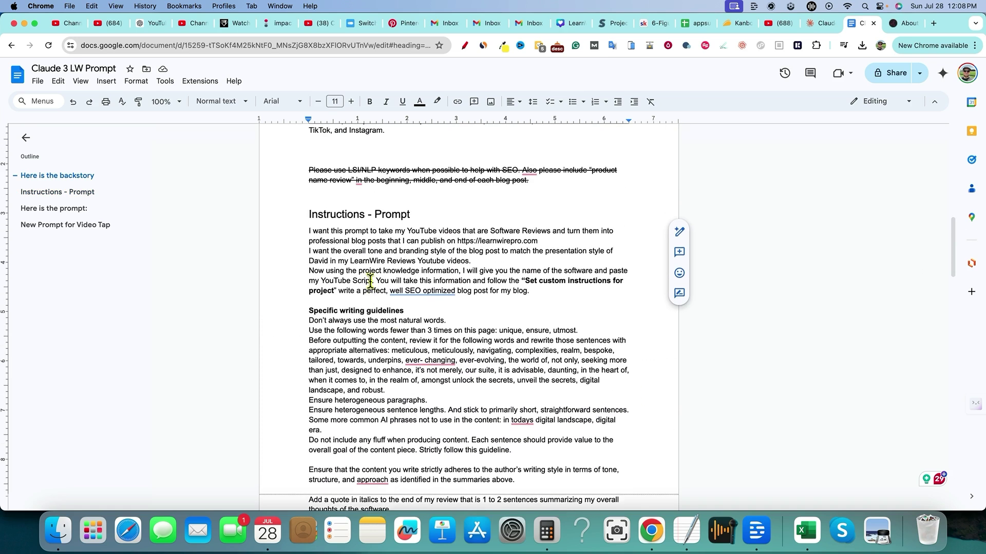
{"action": "scroll", "coordinate": [360, 277], "scroll_direction": "up", "scroll_amount": 2}
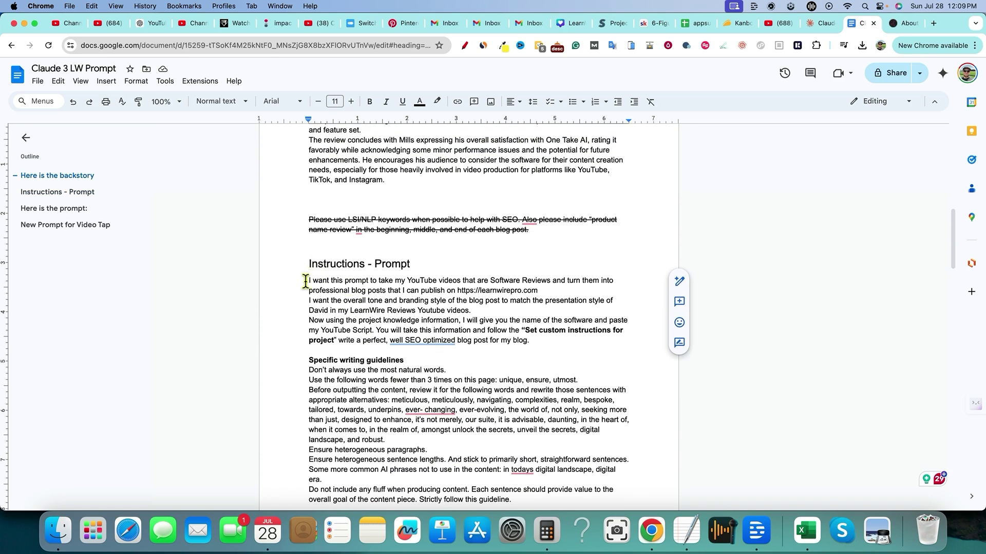
{"action": "left_click_drag", "start_coordinate": [306, 282], "coordinate": [546, 363]}
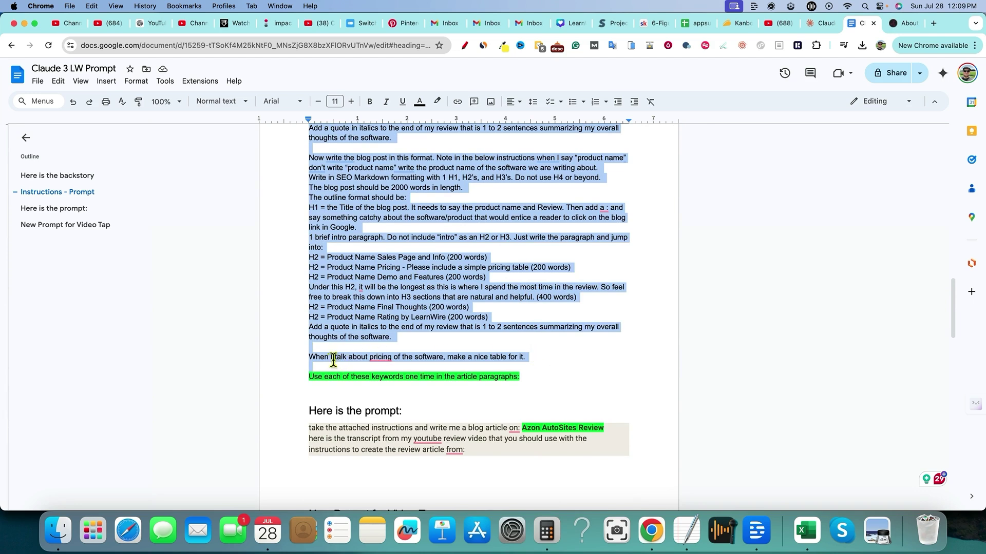
{"action": "mouse_move", "coordinate": [376, 357]}
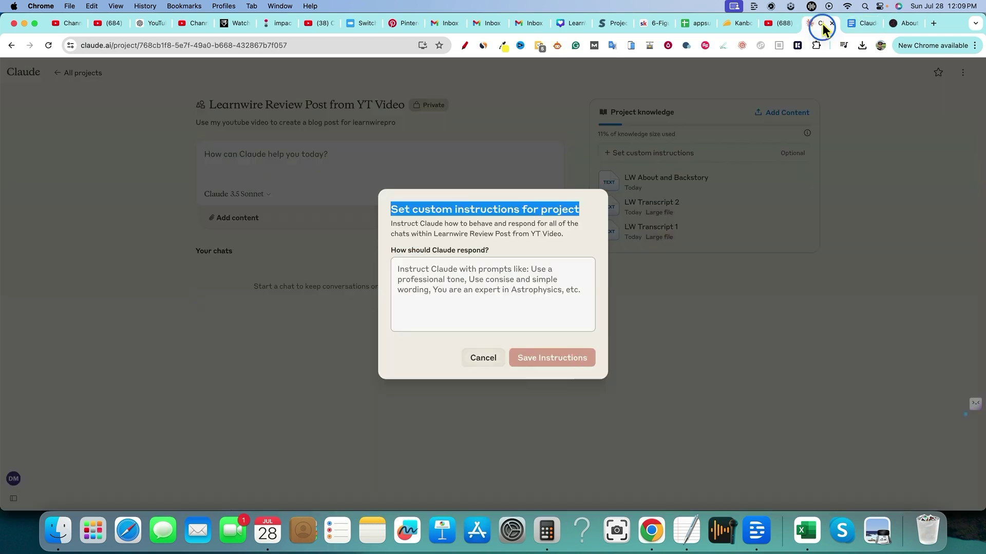
{"action": "left_click", "coordinate": [820, 23]}
Step: Paste the 'I want this prompt to take my YouTube videos…' text into custom instructions and save
{"action": "left_click", "coordinate": [482, 293]}
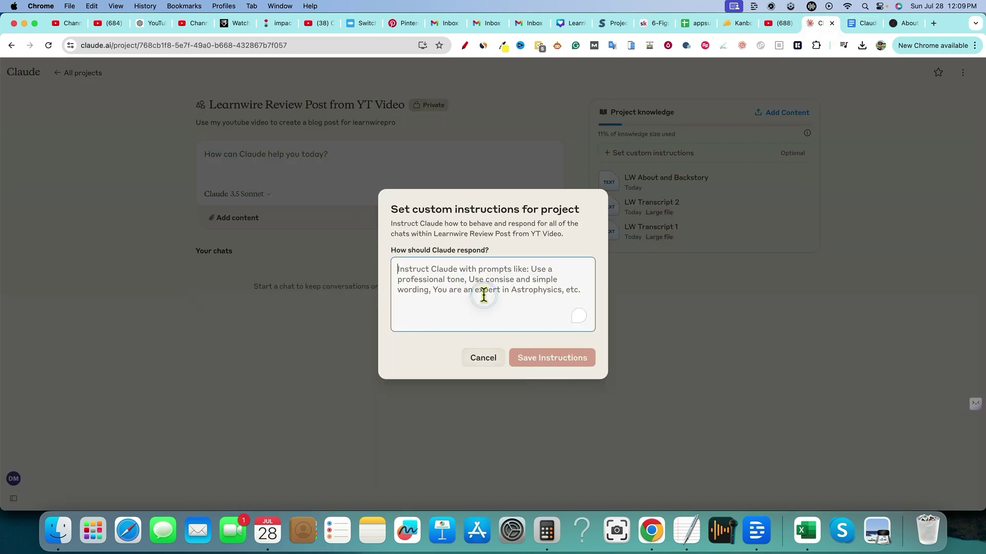
{"action": "key", "text": "super+v"}
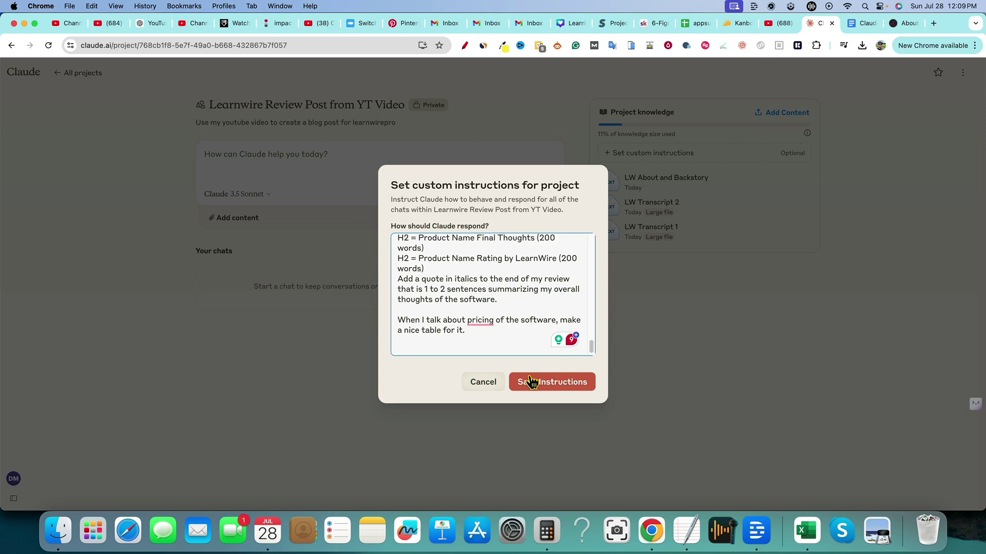
{"action": "left_click", "coordinate": [554, 390]}
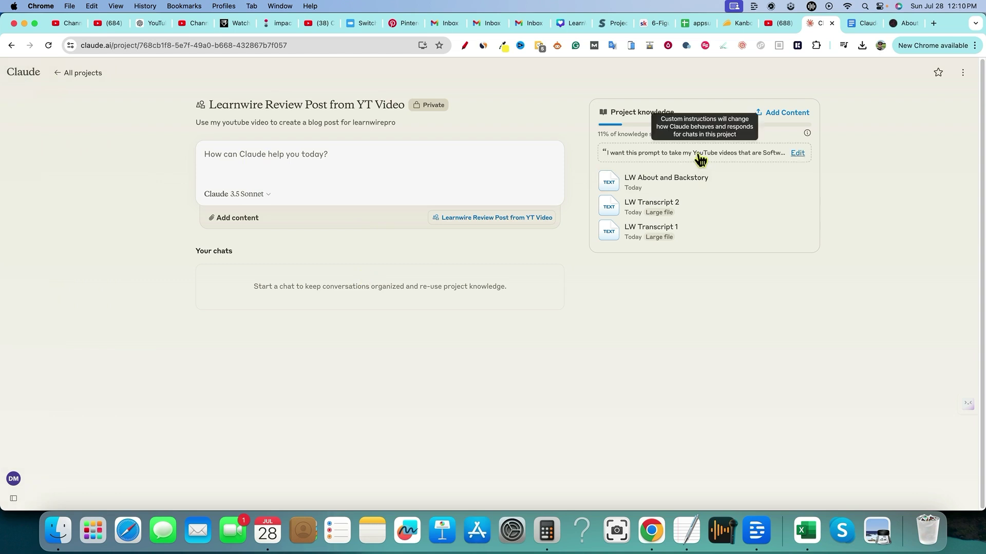
{"action": "left_click", "coordinate": [866, 23]}
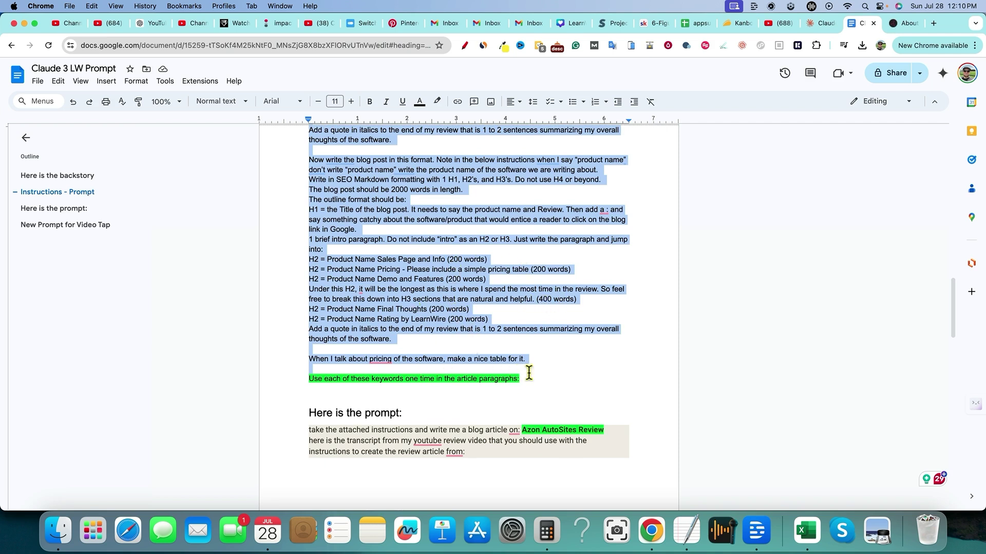
{"action": "left_click", "coordinate": [821, 23]}
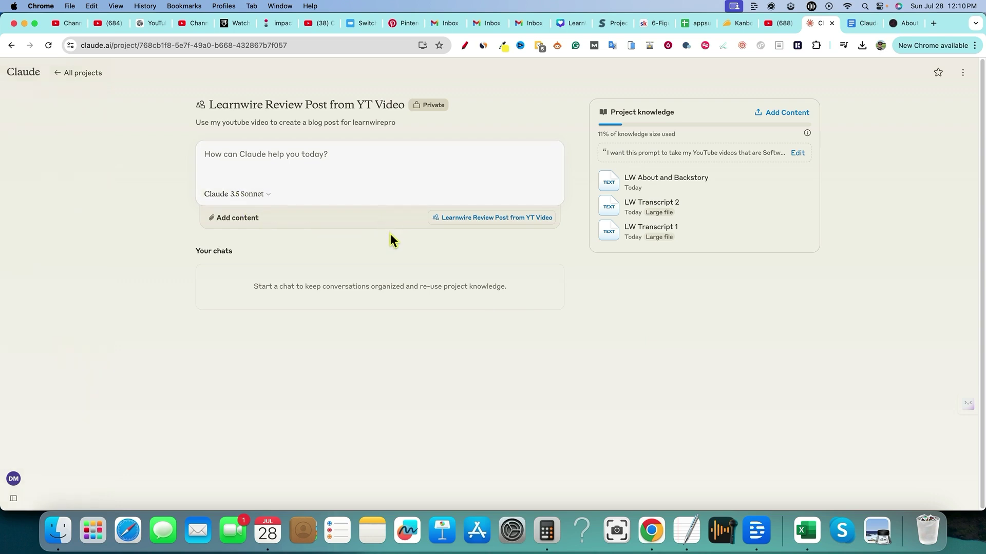
{"action": "left_click", "coordinate": [278, 161]}
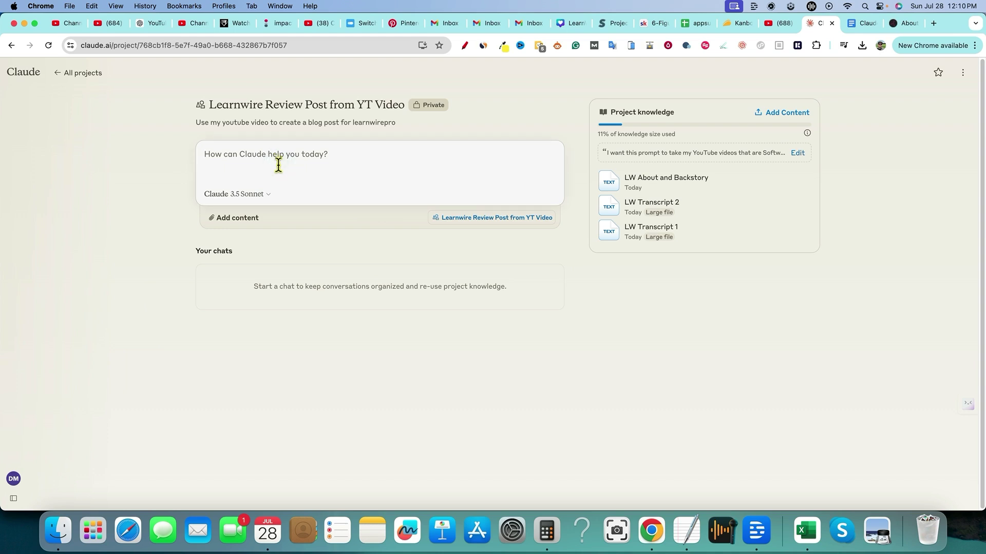
{"action": "left_click", "coordinate": [757, 534]}
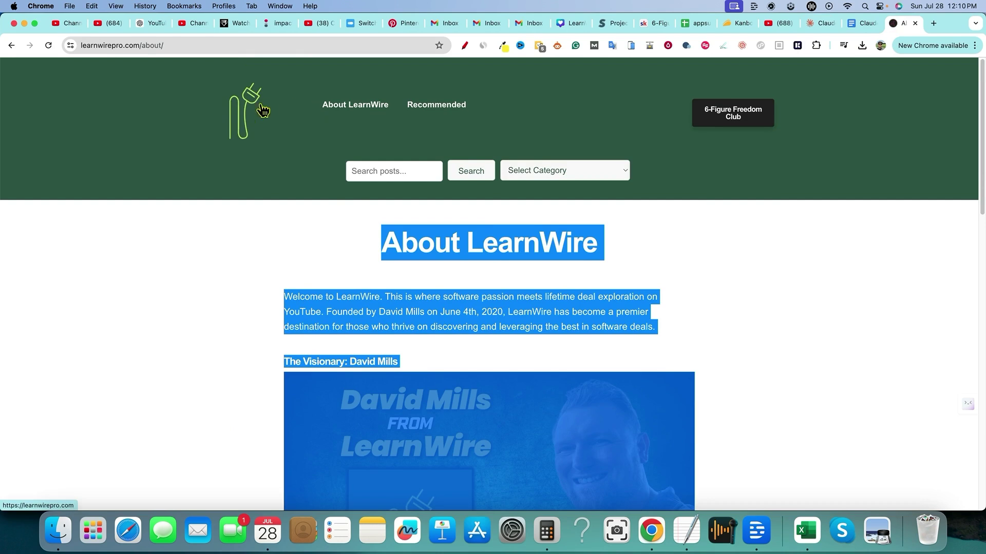
Step: Return to the LearnWire home page via the site logo, then bring up the Descript transcript
{"action": "left_click", "coordinate": [249, 112]}
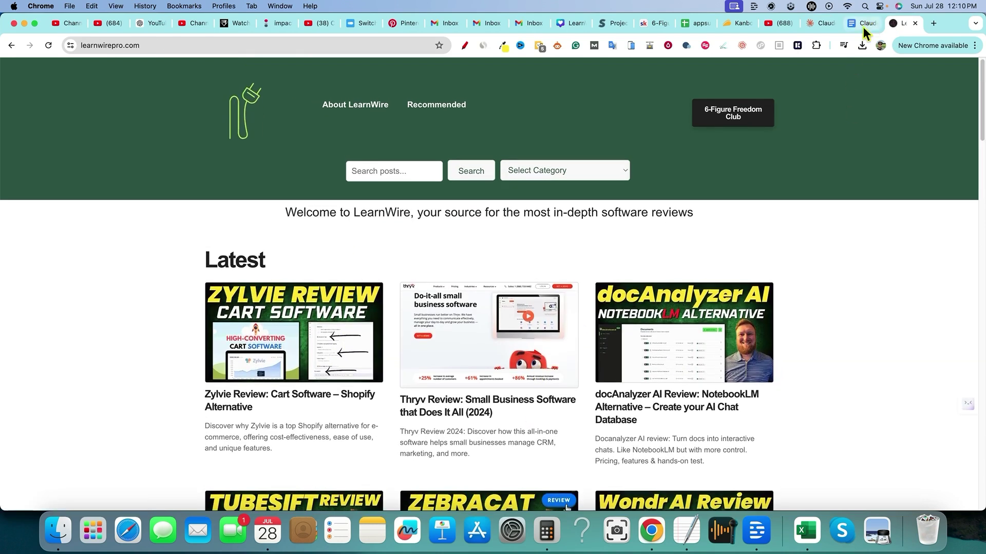
{"action": "left_click", "coordinate": [756, 530]}
{"action": "scroll", "coordinate": [407, 176], "scroll_direction": "down", "scroll_amount": 3}
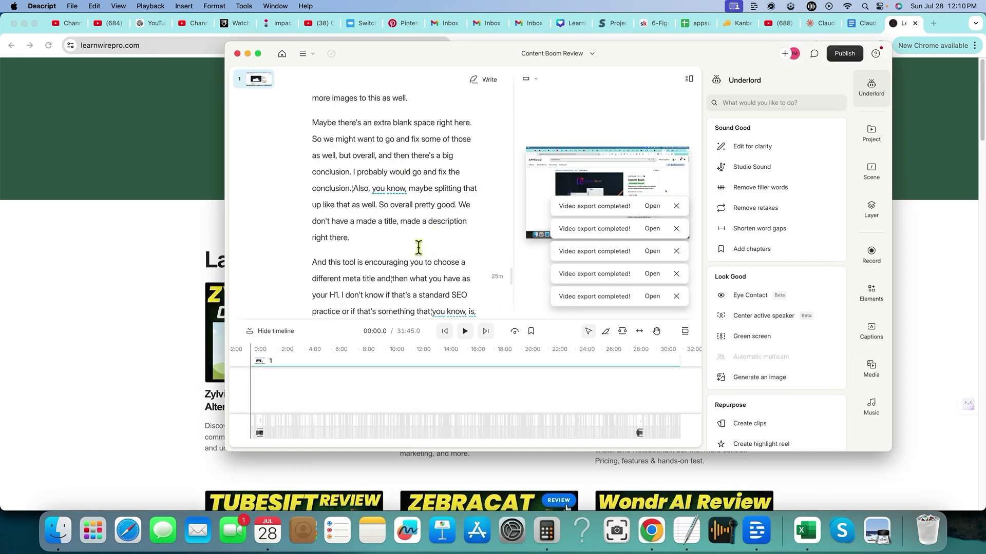
Step: Select all of the Content Boom Review transcript in Descript and go back to the Claude project
{"action": "left_click", "coordinate": [411, 220]}
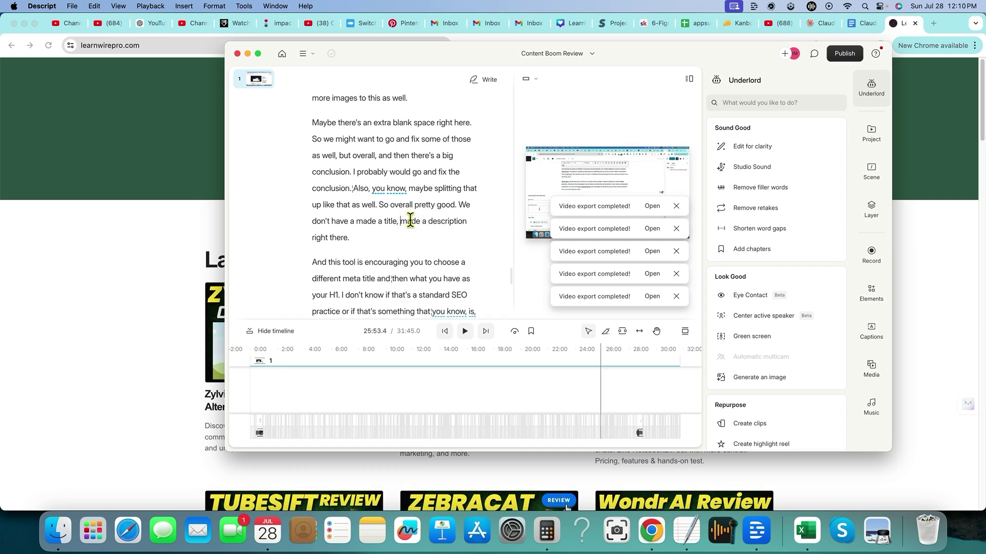
{"action": "key", "text": "super+a"}
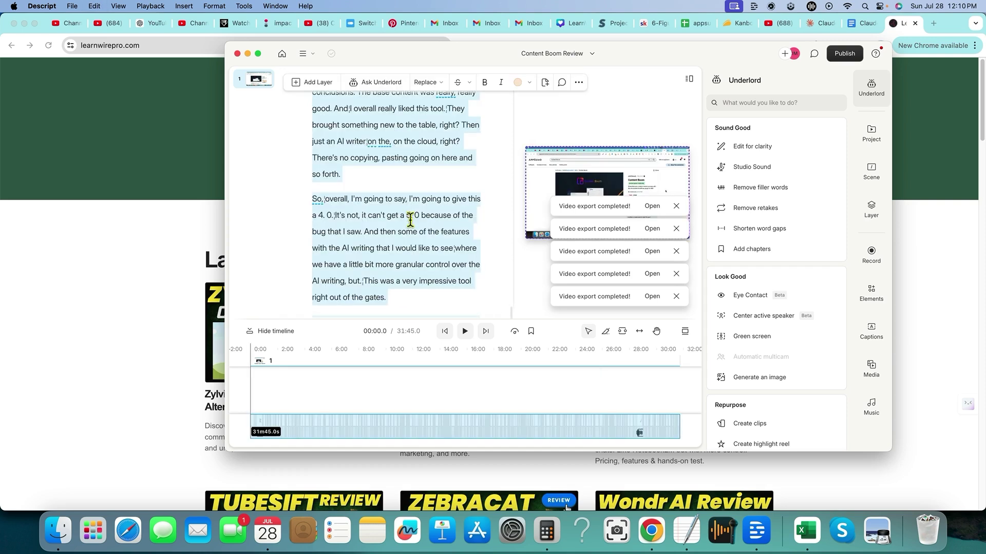
{"action": "left_click", "coordinate": [906, 264]}
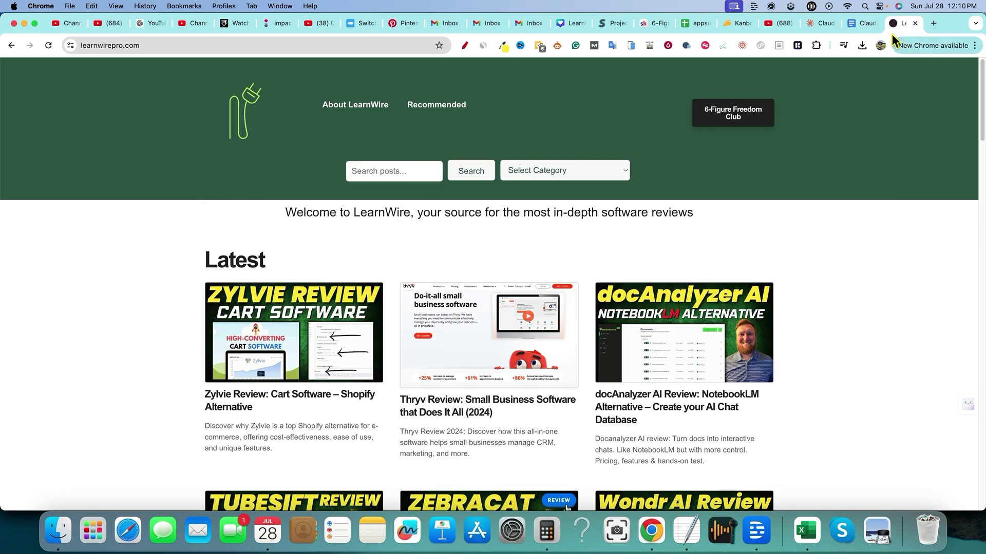
{"action": "left_click", "coordinate": [816, 23]}
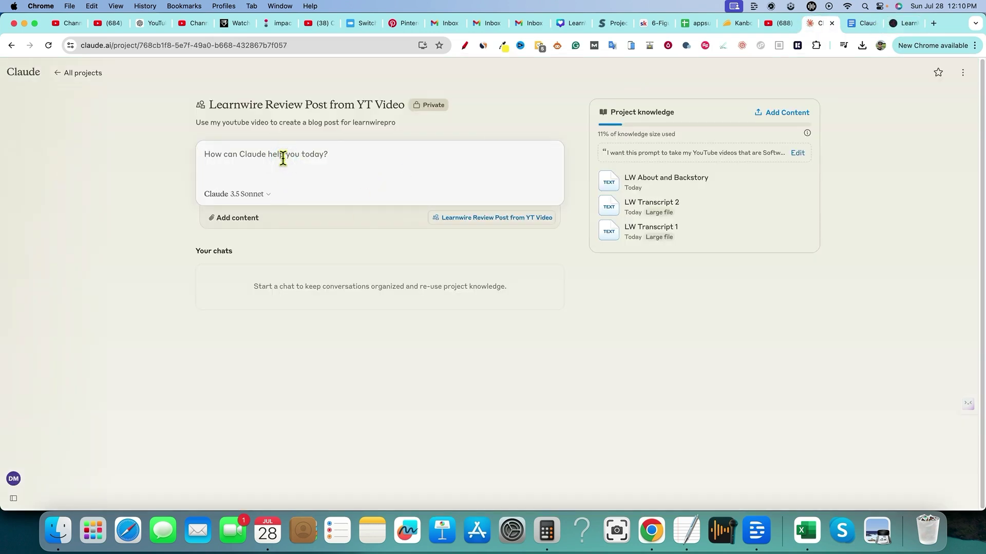
Step: Paste the transcript into the Claude prompt and type 'Content Boom' as the request
{"action": "key", "text": "super+v"}
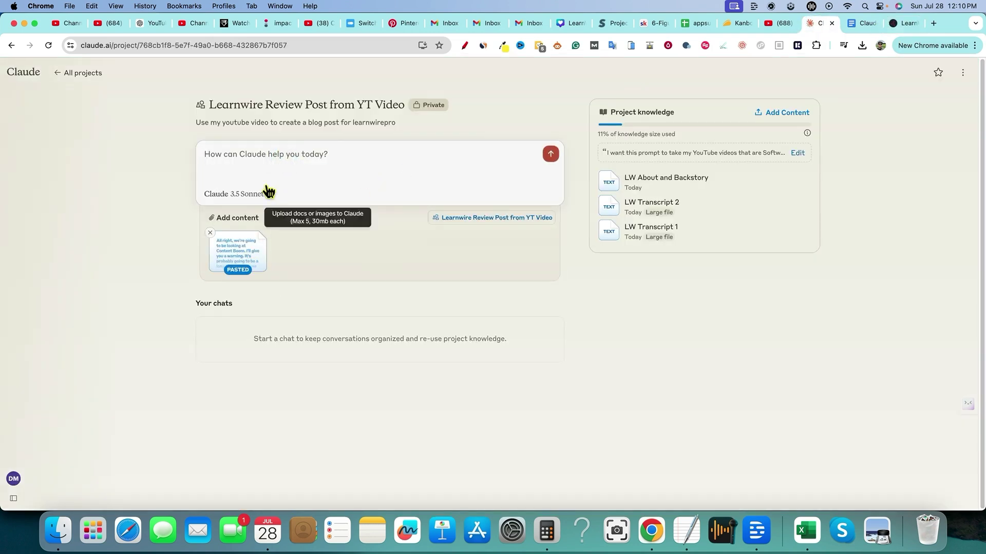
{"action": "type", "text": "Conten"}
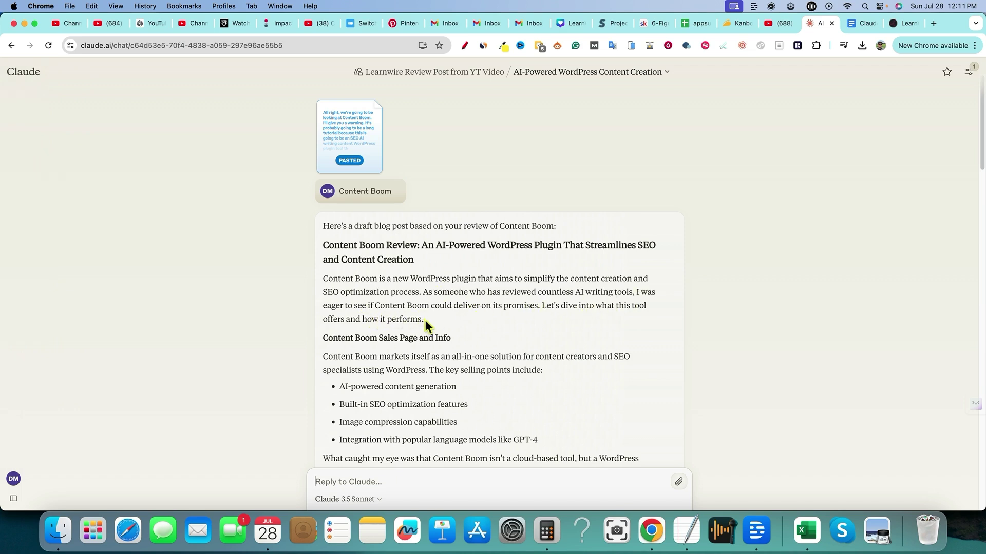
{"action": "left_click_drag", "start_coordinate": [423, 319], "coordinate": [324, 282]}
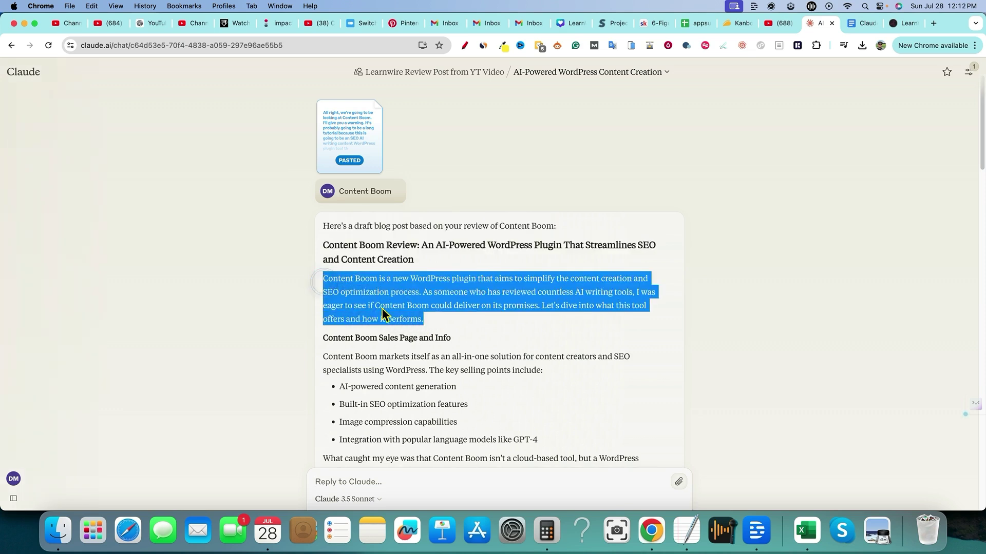
{"action": "left_click", "coordinate": [462, 325]}
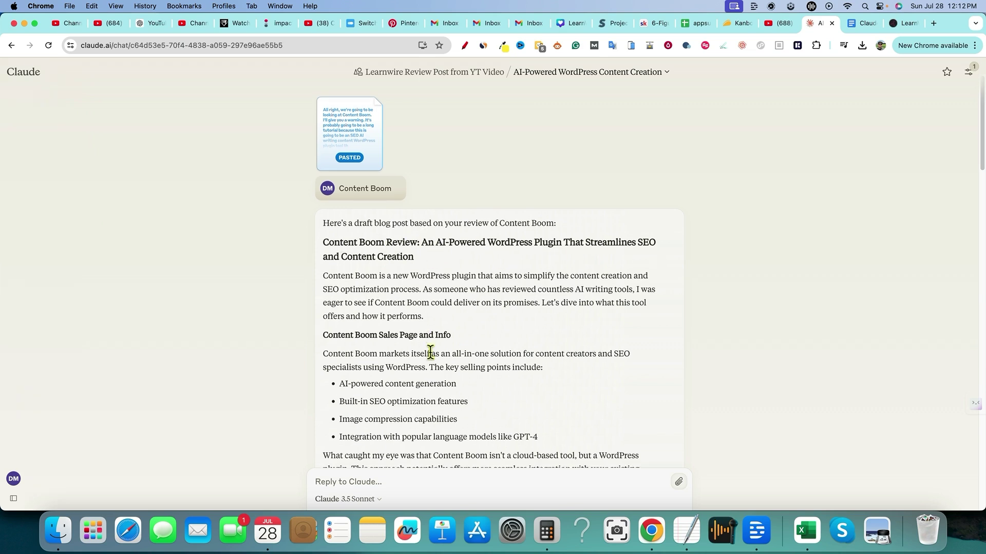
{"action": "scroll", "coordinate": [467, 238], "scroll_direction": "down", "scroll_amount": 3}
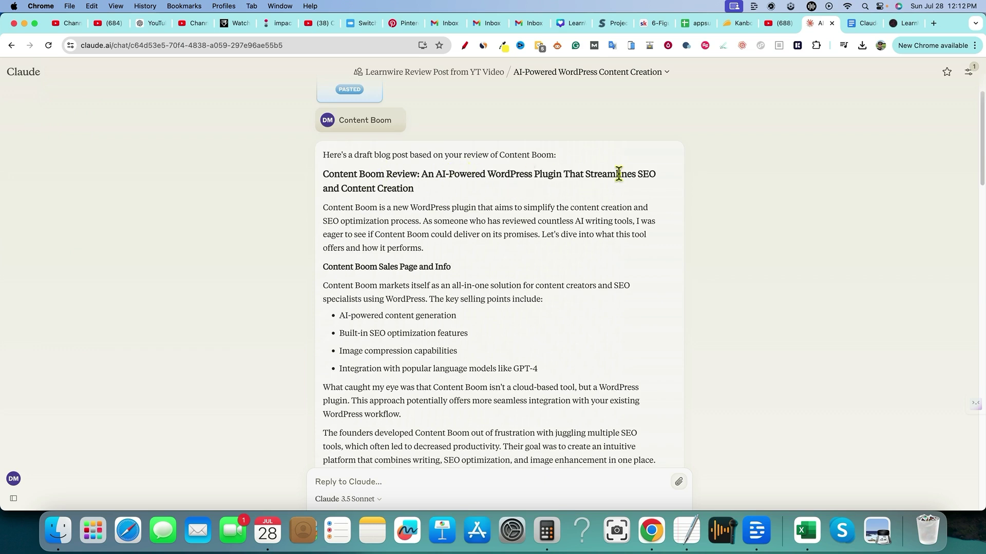
{"action": "scroll", "coordinate": [461, 272], "scroll_direction": "down", "scroll_amount": 1}
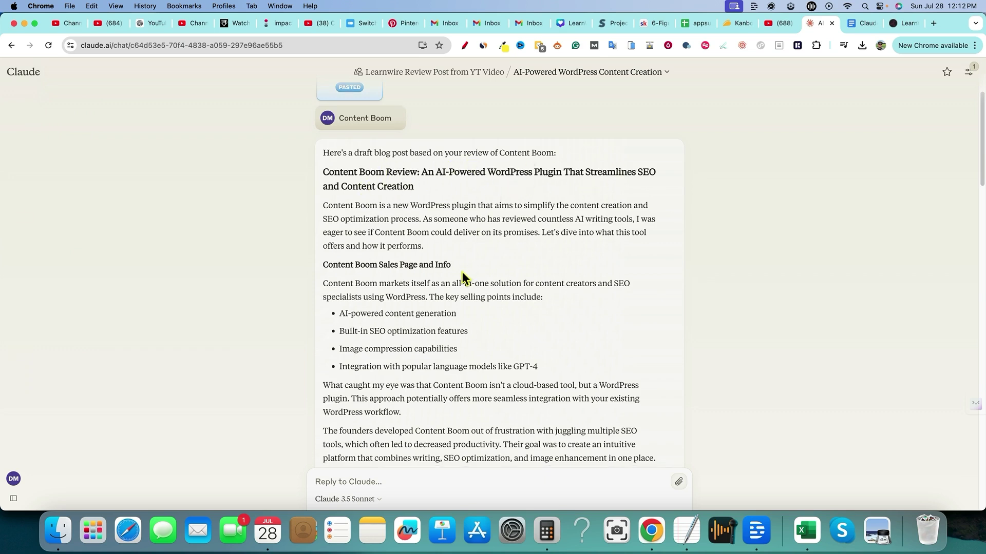
{"action": "scroll", "coordinate": [458, 271], "scroll_direction": "down", "scroll_amount": 1}
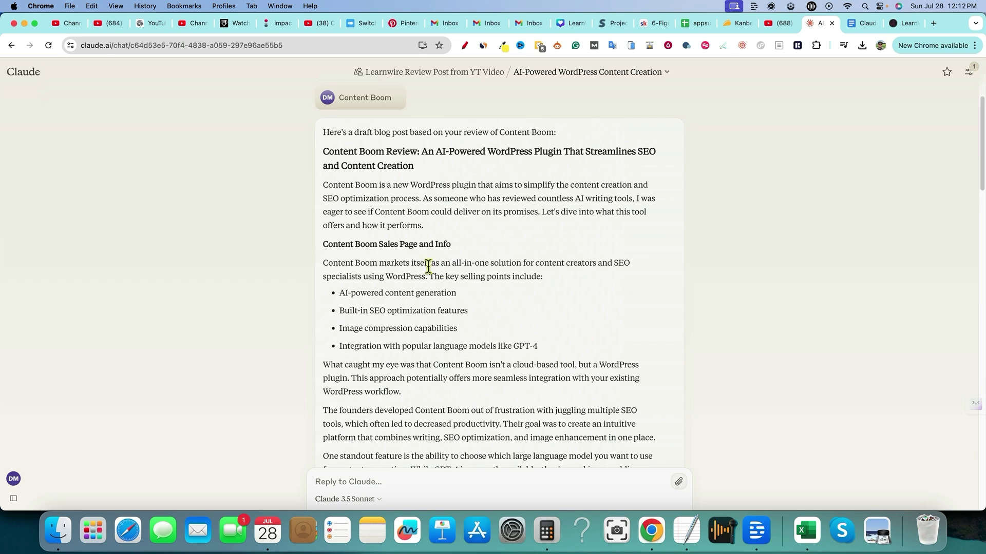
{"action": "scroll", "coordinate": [430, 269], "scroll_direction": "down", "scroll_amount": 1}
{"action": "left_click_drag", "start_coordinate": [353, 260], "coordinate": [558, 337]}
{"action": "scroll", "coordinate": [558, 337], "scroll_direction": "down", "scroll_amount": 1}
{"action": "scroll", "coordinate": [559, 336], "scroll_direction": "down", "scroll_amount": 3}
{"action": "left_click", "coordinate": [421, 310]}
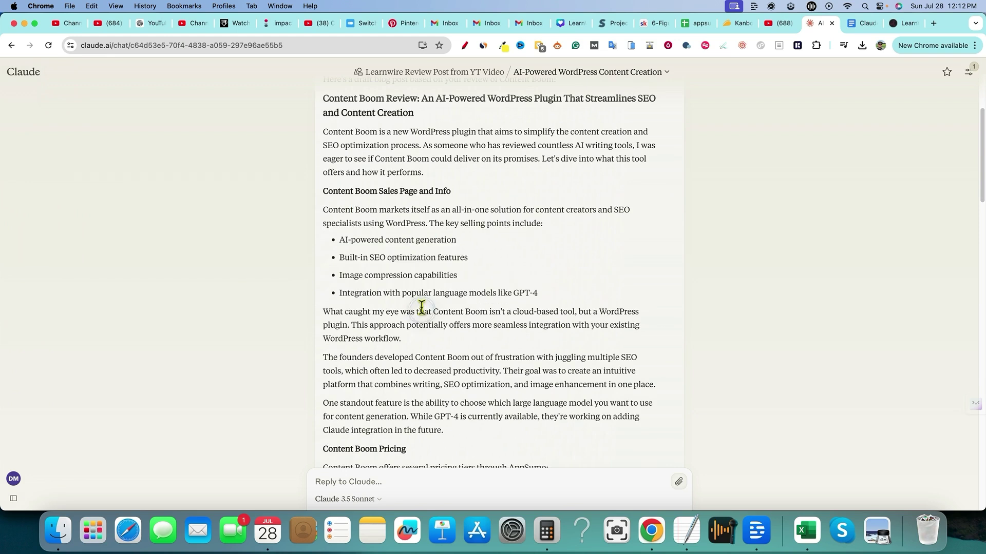
{"action": "scroll", "coordinate": [466, 299], "scroll_direction": "down", "scroll_amount": 4}
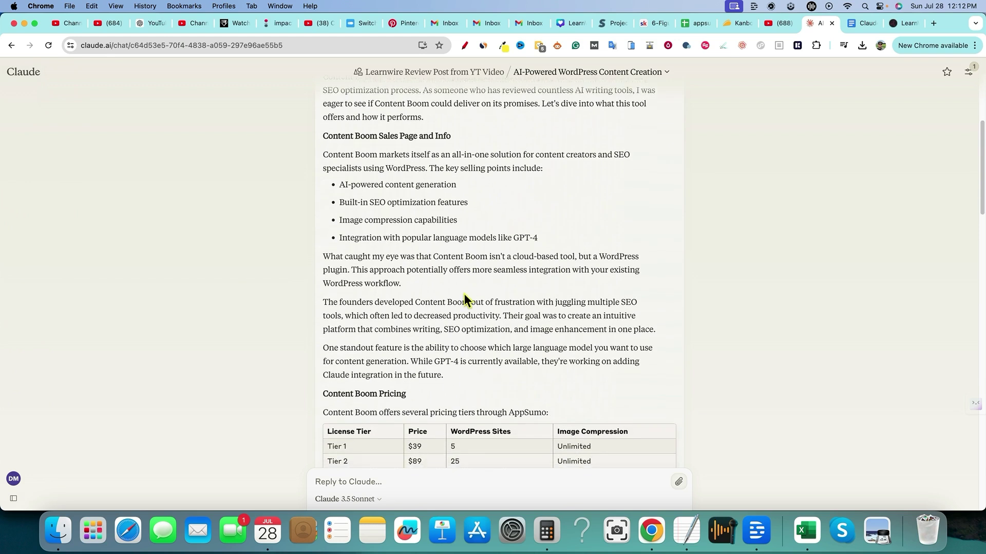
{"action": "scroll", "coordinate": [433, 274], "scroll_direction": "down", "scroll_amount": 1}
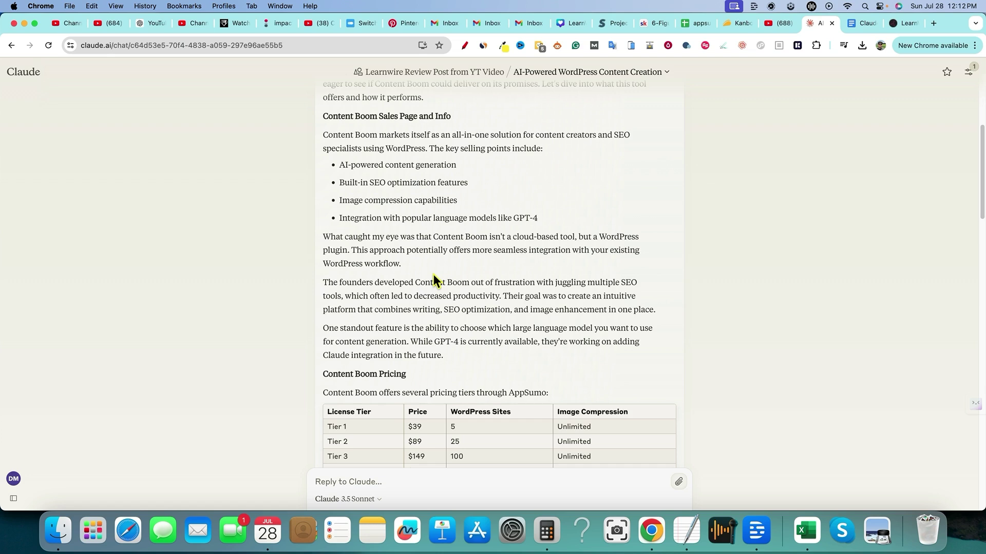
{"action": "scroll", "coordinate": [433, 275], "scroll_direction": "up", "scroll_amount": 5}
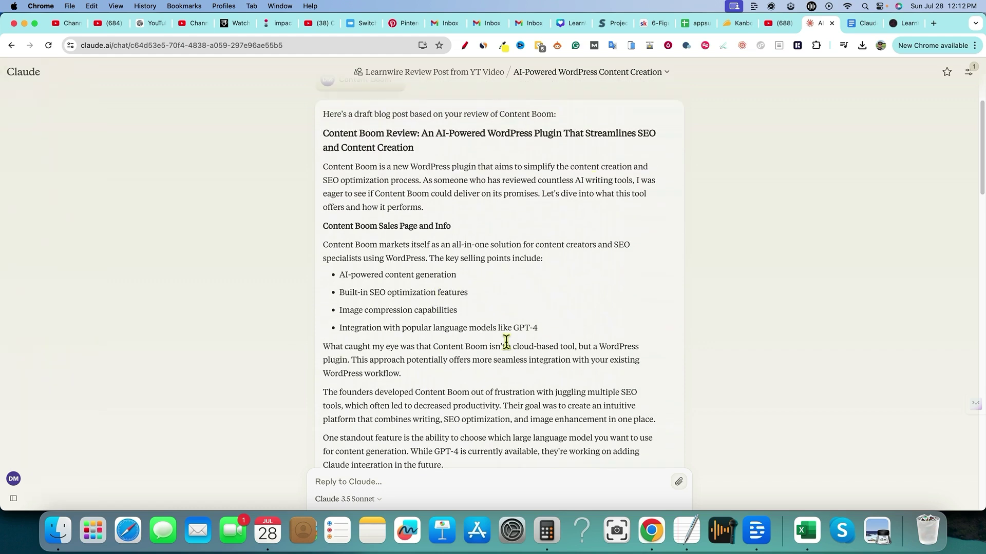
{"action": "scroll", "coordinate": [507, 340], "scroll_direction": "up", "scroll_amount": 3}
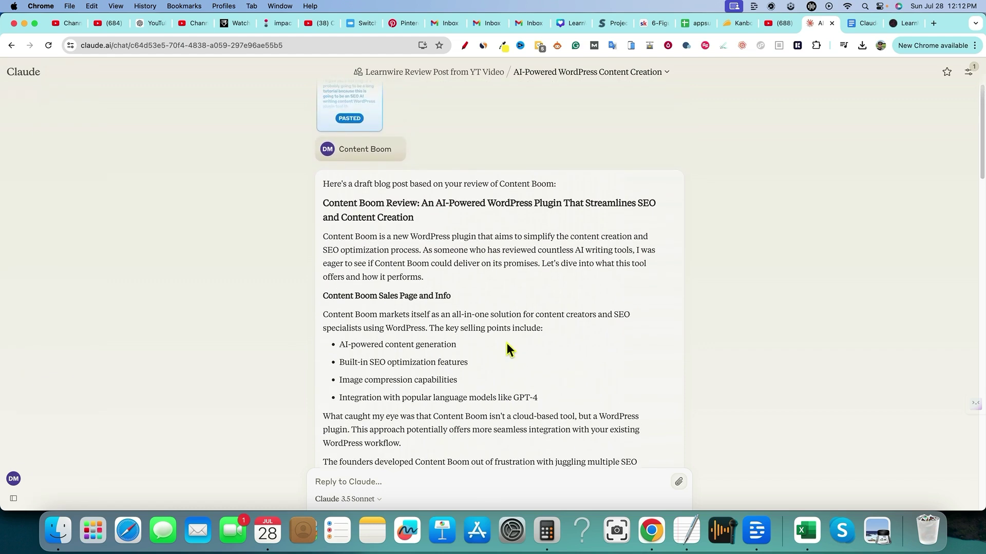
{"action": "scroll", "coordinate": [507, 349], "scroll_direction": "up", "scroll_amount": 2}
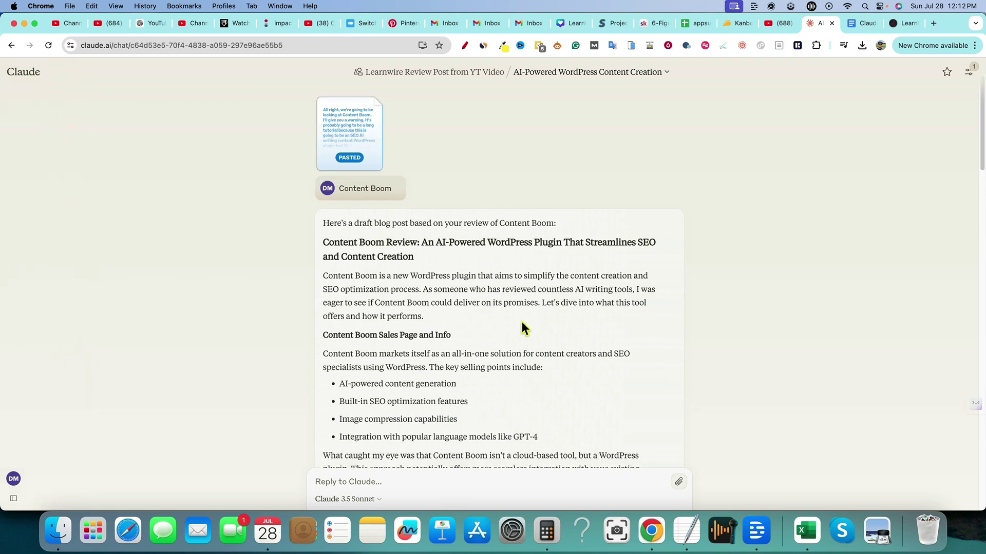
{"action": "scroll", "coordinate": [522, 321], "scroll_direction": "down", "scroll_amount": 6}
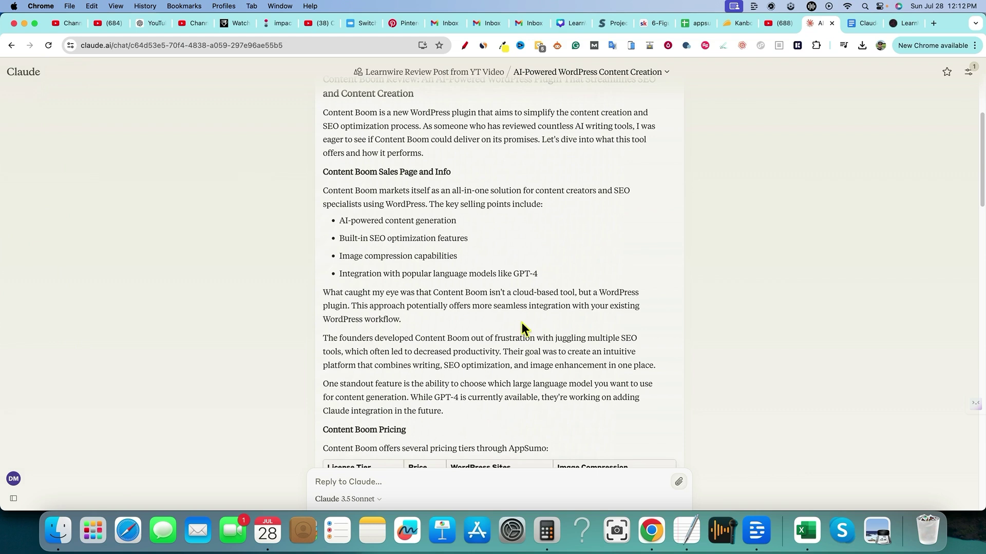
{"action": "scroll", "coordinate": [498, 338], "scroll_direction": "down", "scroll_amount": 2}
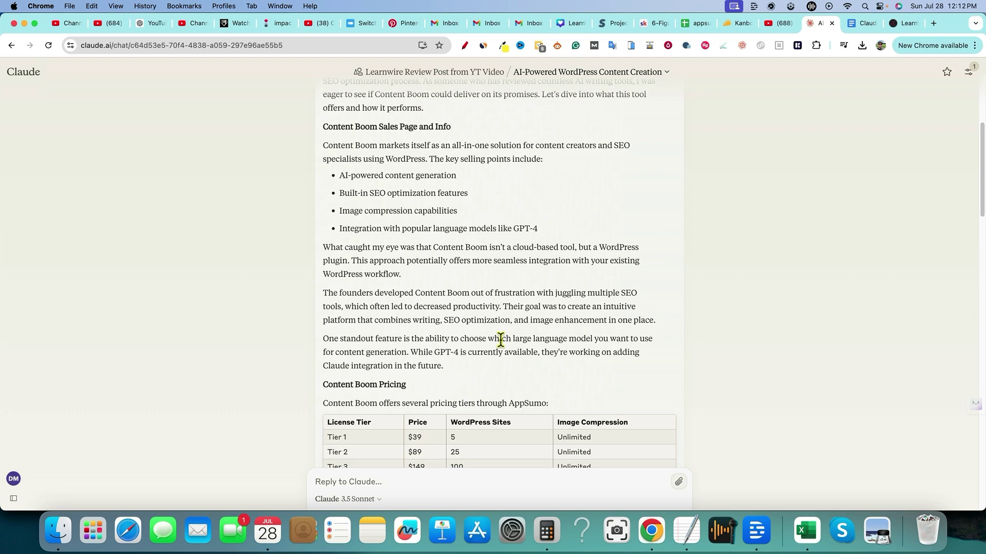
{"action": "scroll", "coordinate": [501, 341], "scroll_direction": "down", "scroll_amount": 1}
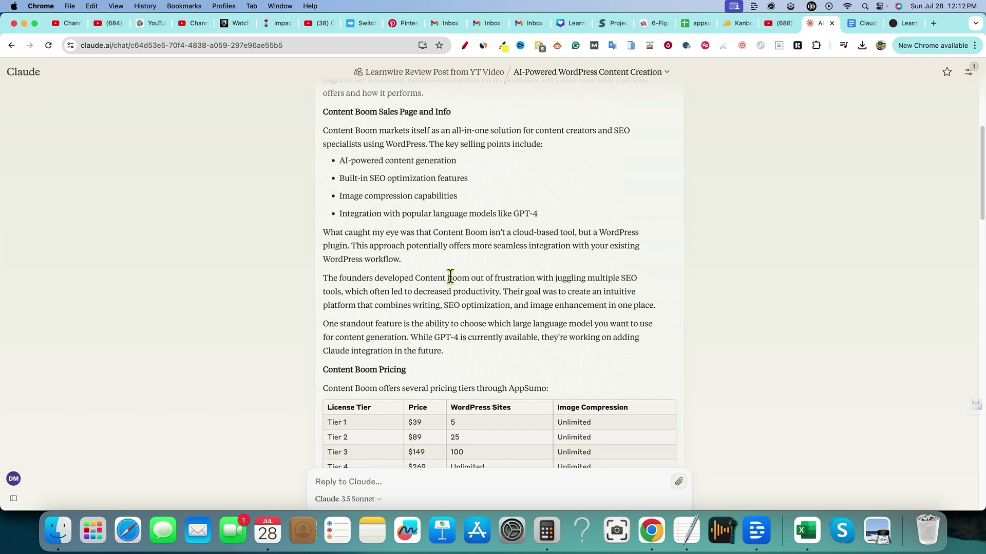
{"action": "scroll", "coordinate": [436, 265], "scroll_direction": "down", "scroll_amount": 1}
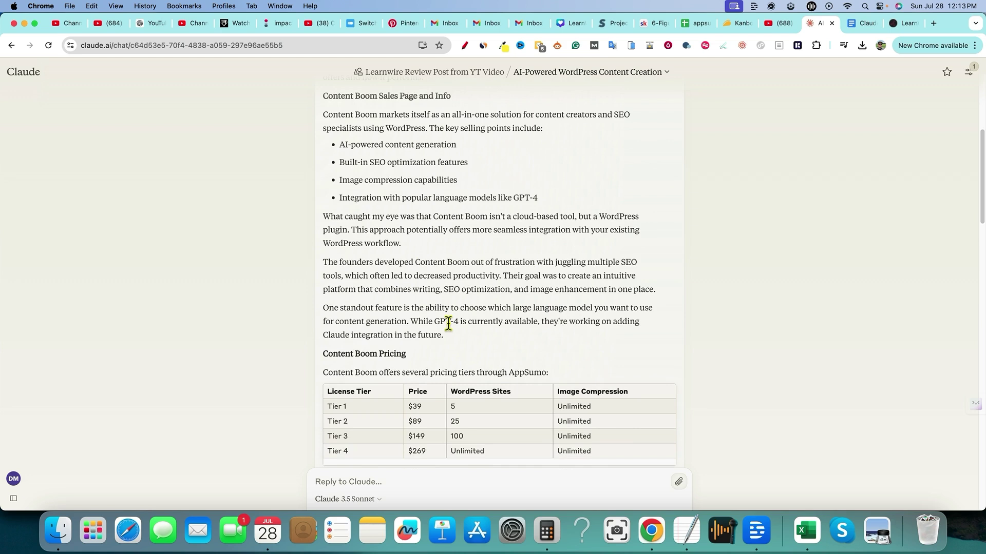
{"action": "scroll", "coordinate": [455, 330], "scroll_direction": "down", "scroll_amount": 1}
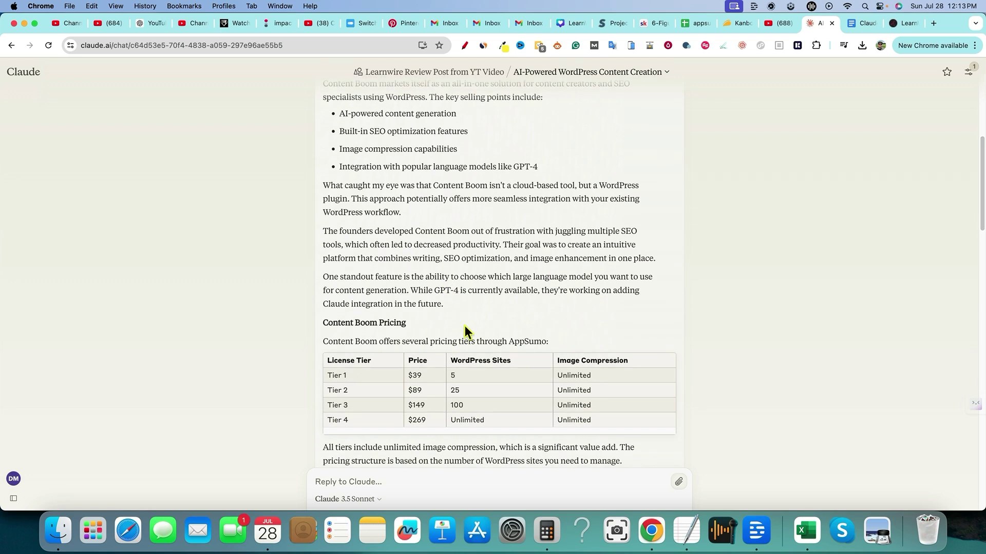
{"action": "scroll", "coordinate": [471, 319], "scroll_direction": "down", "scroll_amount": 1}
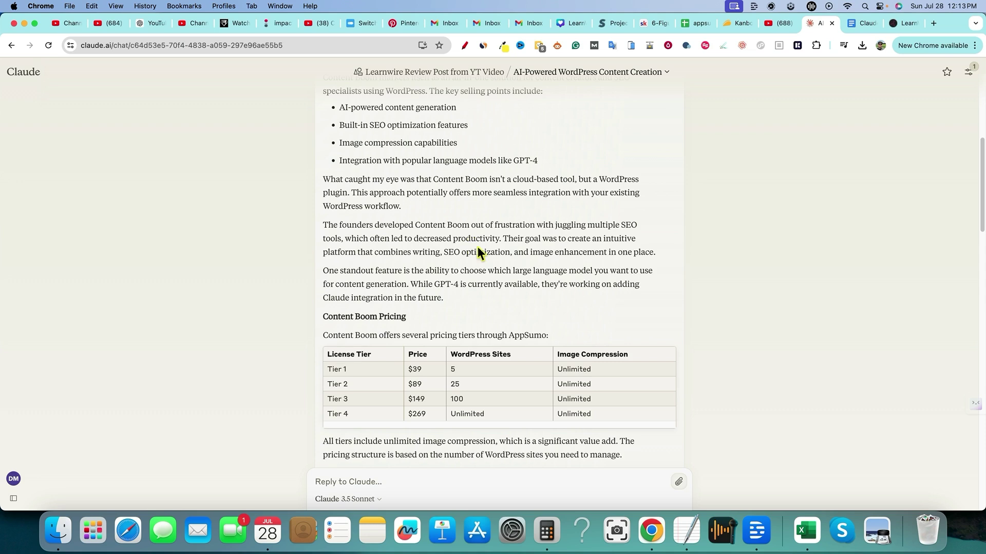
{"action": "scroll", "coordinate": [440, 326], "scroll_direction": "down", "scroll_amount": 5}
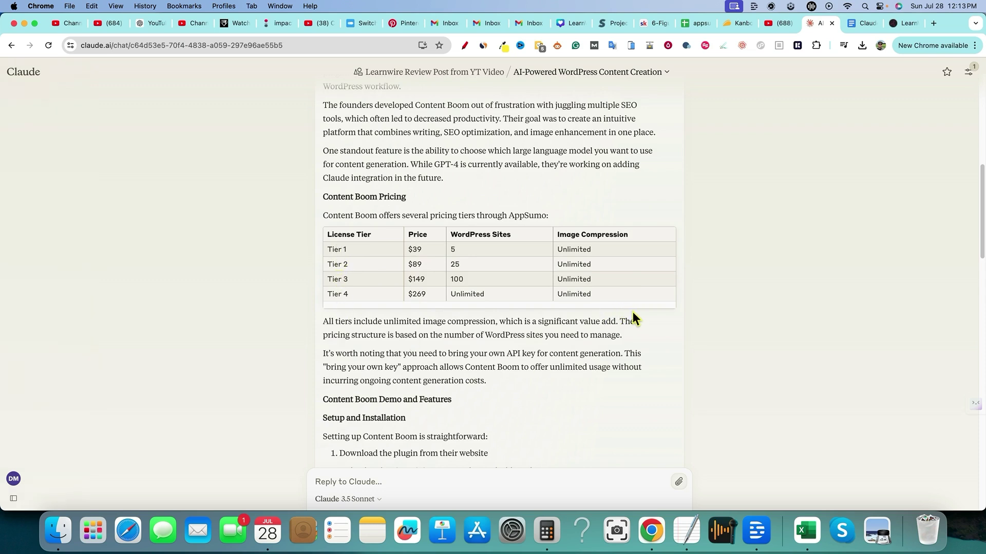
Step: Check Content Boom's License Tier 4 on AppSumo ($269, unlimited WordPress sites) against Claude's pricing table
{"action": "left_click", "coordinate": [738, 23]}
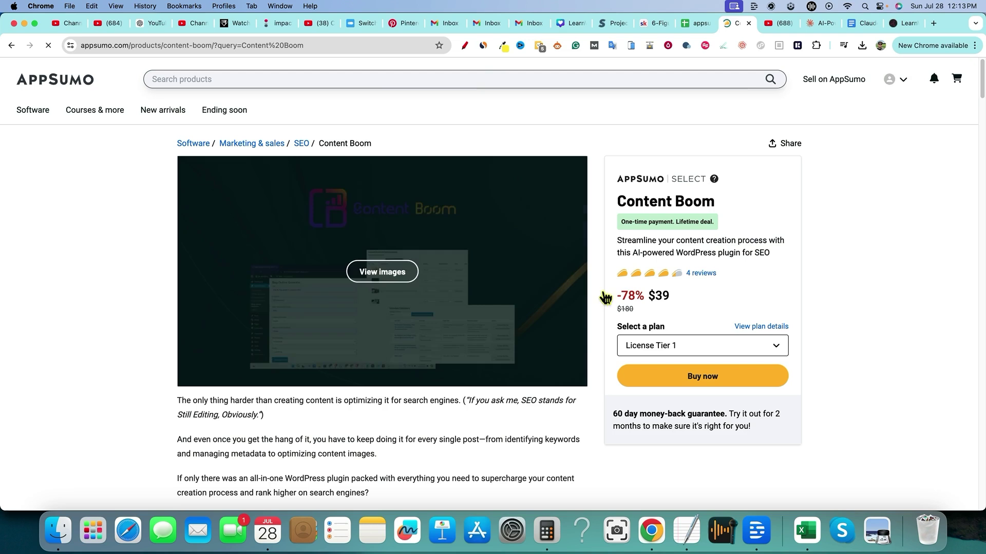
{"action": "scroll", "coordinate": [466, 310], "scroll_direction": "down", "scroll_amount": 4}
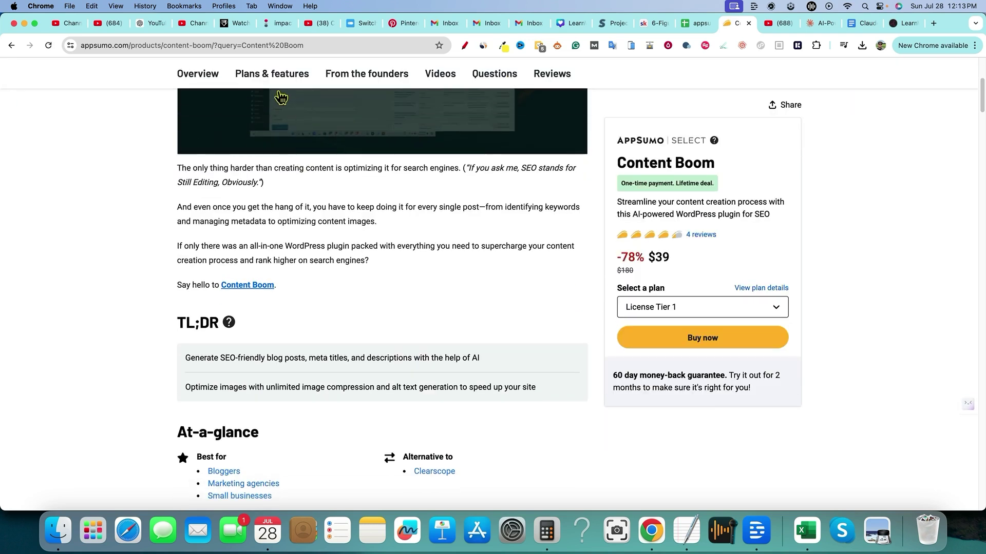
{"action": "left_click", "coordinate": [272, 74]}
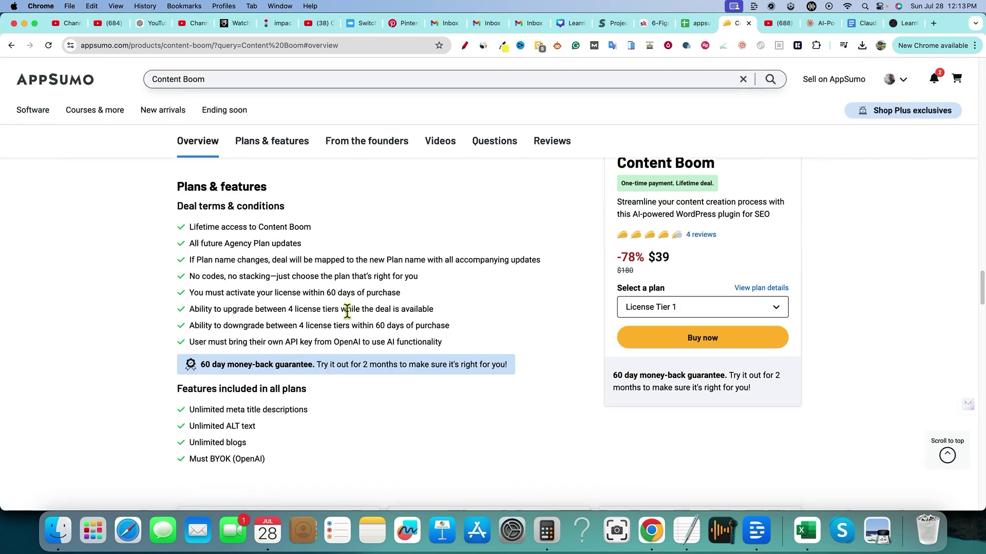
{"action": "scroll", "coordinate": [344, 312], "scroll_direction": "down", "scroll_amount": 2}
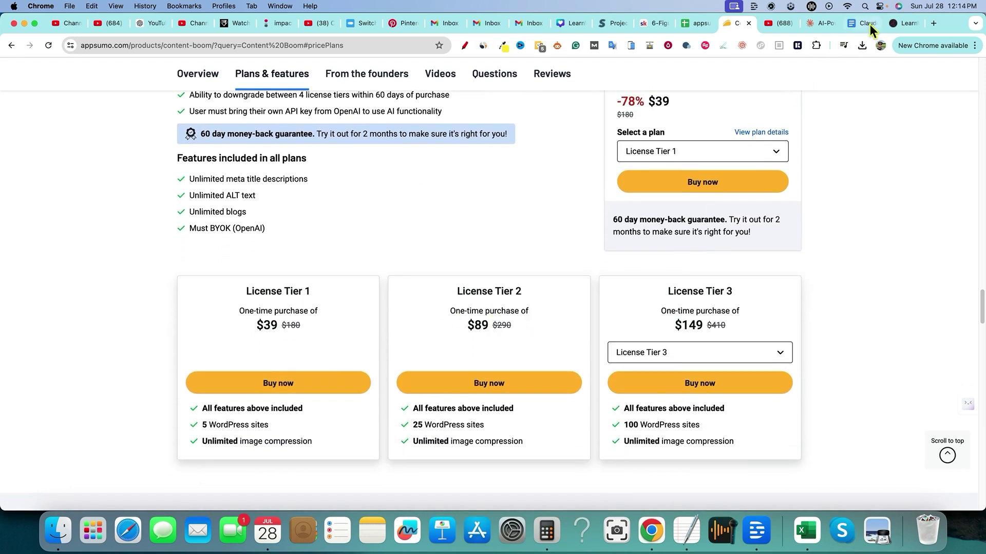
{"action": "left_click", "coordinate": [821, 23]}
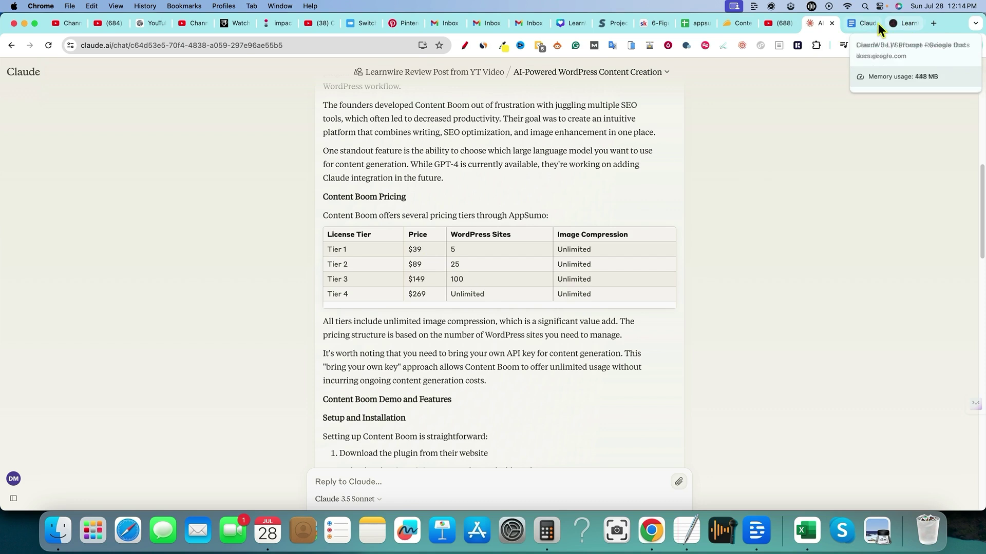
{"action": "key", "text": "ctrl+shift+Tab"}
{"action": "left_click", "coordinate": [687, 354]}
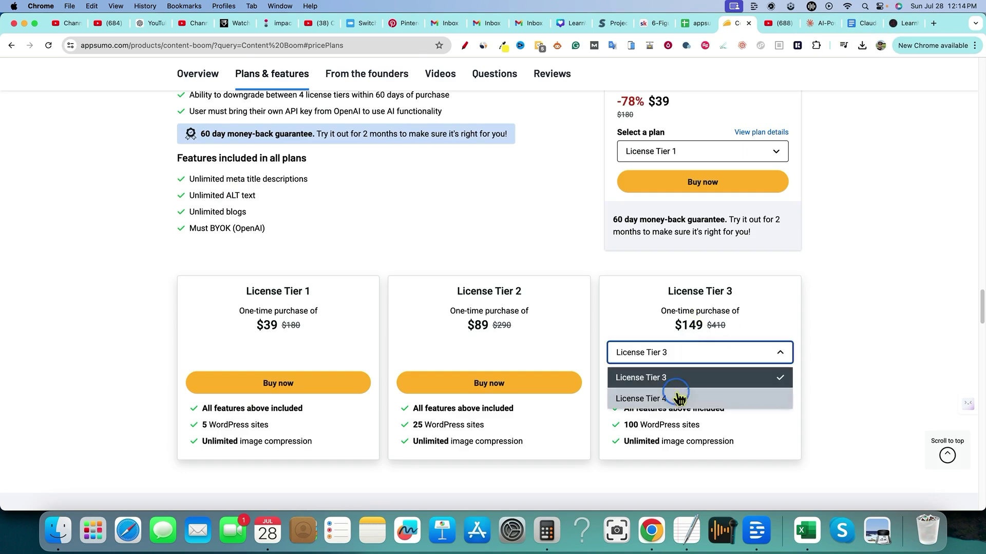
{"action": "left_click", "coordinate": [679, 398]}
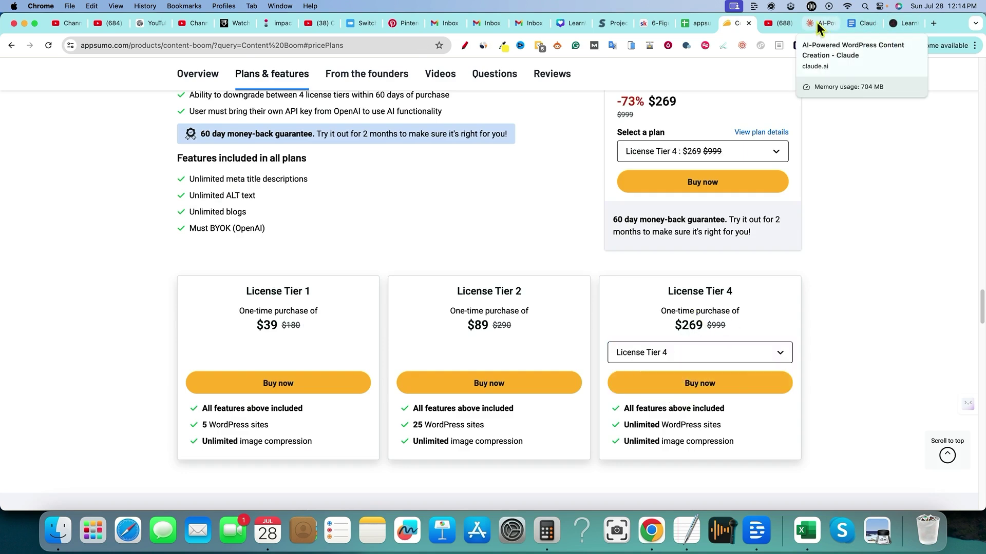
{"action": "left_click", "coordinate": [816, 23]}
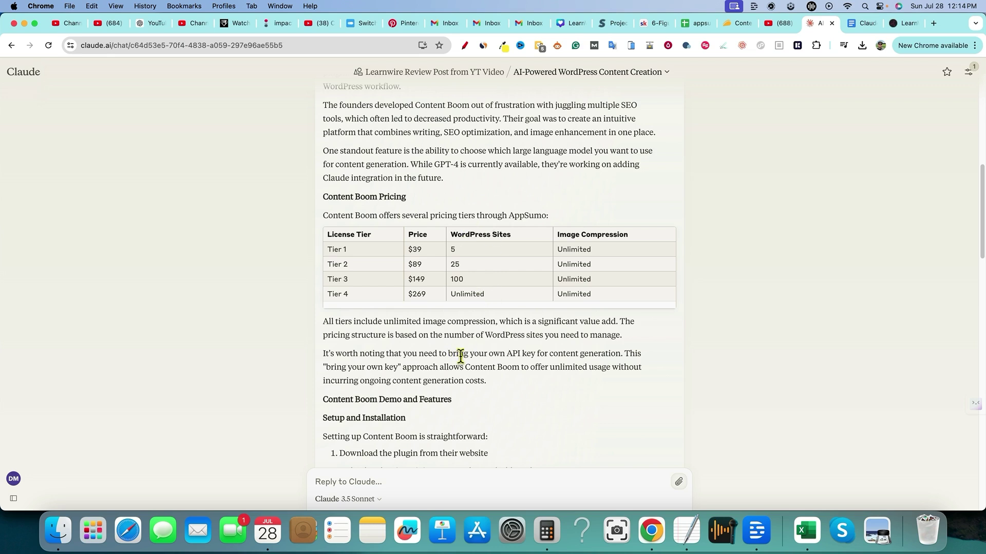
{"action": "scroll", "coordinate": [462, 356], "scroll_direction": "down", "scroll_amount": 4}
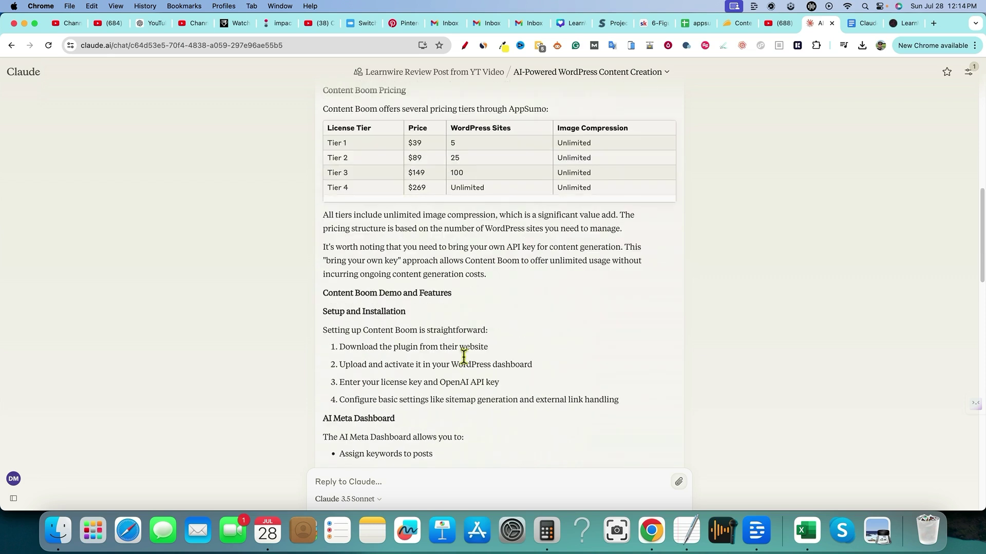
{"action": "scroll", "coordinate": [464, 358], "scroll_direction": "down", "scroll_amount": 2}
{"action": "scroll", "coordinate": [488, 338], "scroll_direction": "up", "scroll_amount": 6}
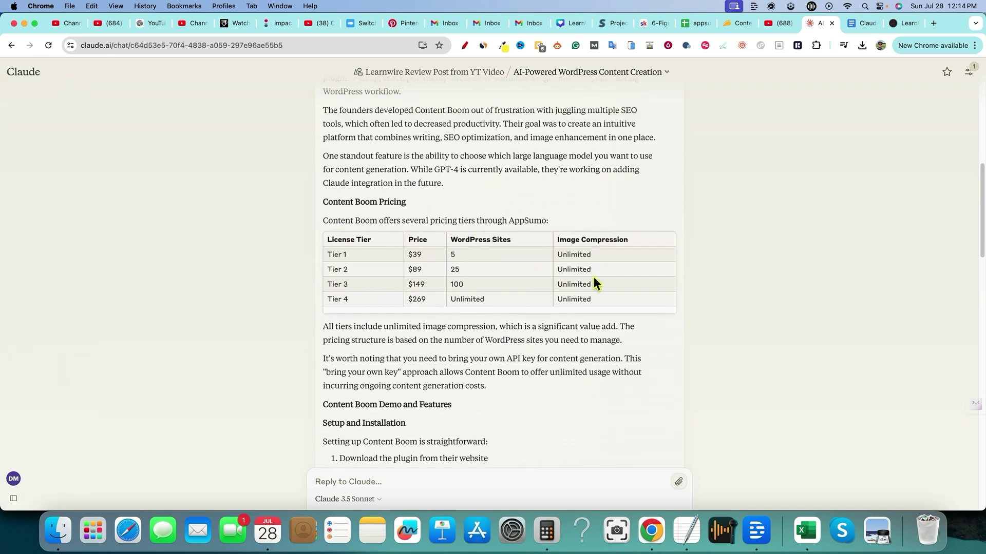
{"action": "scroll", "coordinate": [479, 395], "scroll_direction": "down", "scroll_amount": 4}
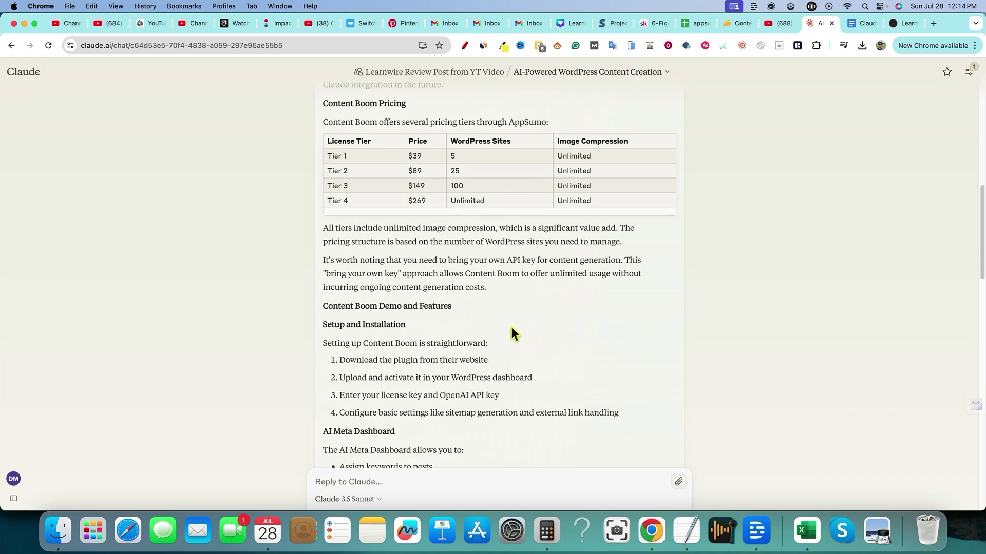
{"action": "scroll", "coordinate": [545, 318], "scroll_direction": "down", "scroll_amount": 1}
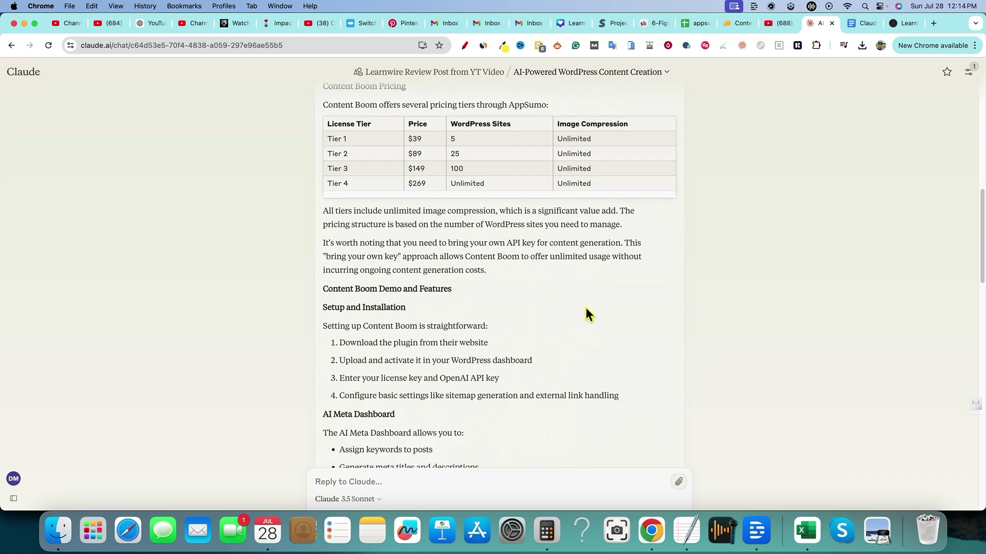
{"action": "scroll", "coordinate": [424, 305], "scroll_direction": "down", "scroll_amount": 2}
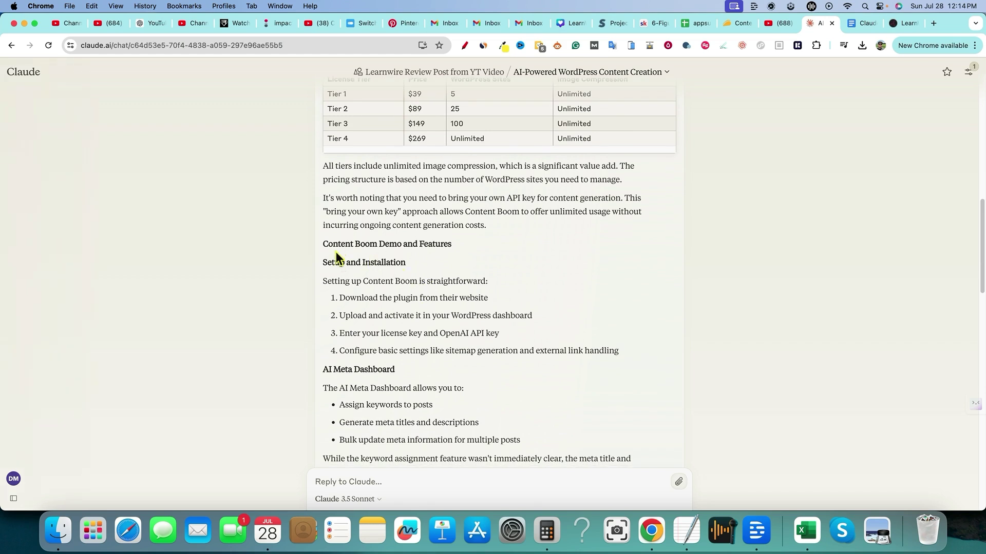
{"action": "left_click_drag", "start_coordinate": [331, 248], "coordinate": [452, 248]}
{"action": "left_click", "coordinate": [382, 266]}
{"action": "scroll", "coordinate": [369, 282], "scroll_direction": "down", "scroll_amount": 3}
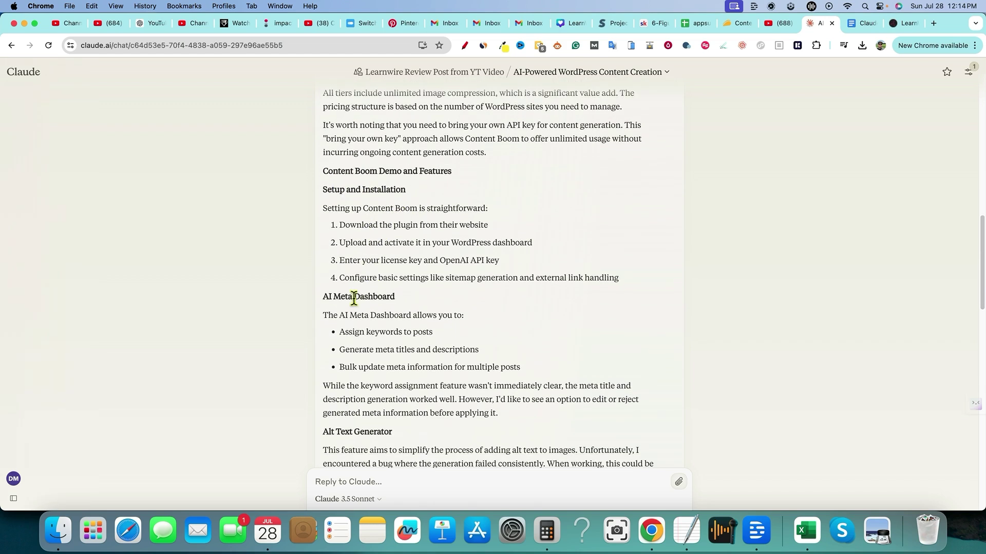
{"action": "scroll", "coordinate": [377, 292], "scroll_direction": "down", "scroll_amount": 3}
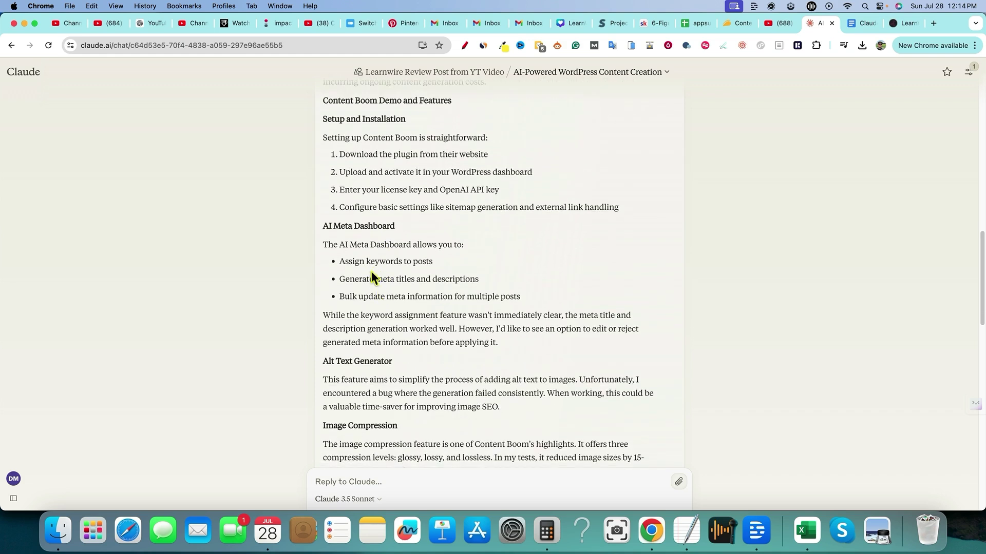
{"action": "scroll", "coordinate": [359, 314], "scroll_direction": "down", "scroll_amount": 2}
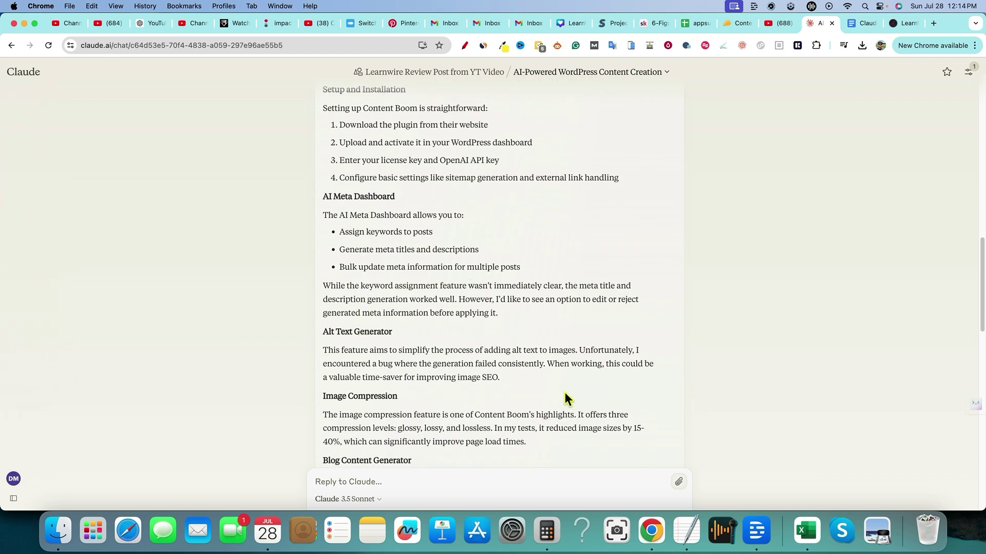
{"action": "scroll", "coordinate": [565, 391], "scroll_direction": "down", "scroll_amount": 2}
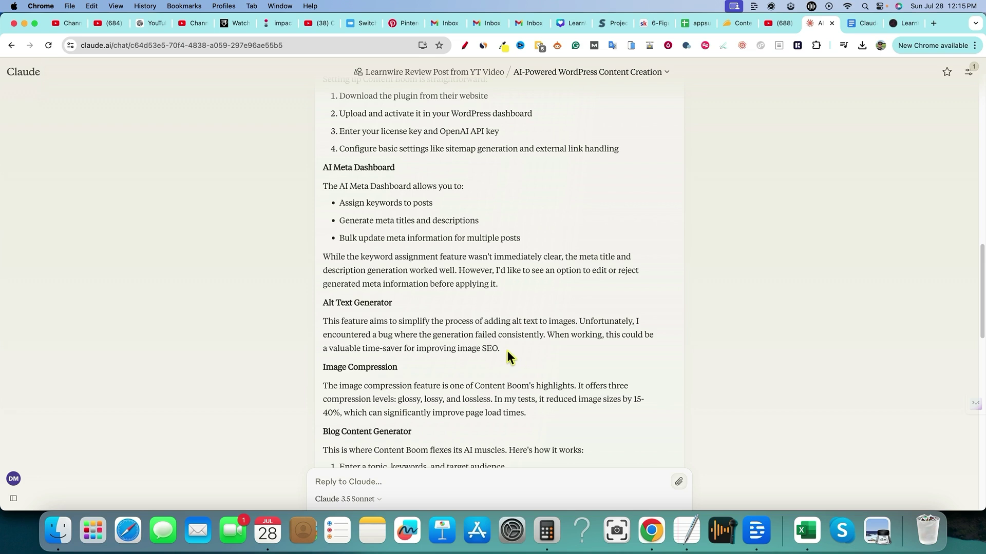
{"action": "left_click_drag", "start_coordinate": [507, 350], "coordinate": [322, 322]}
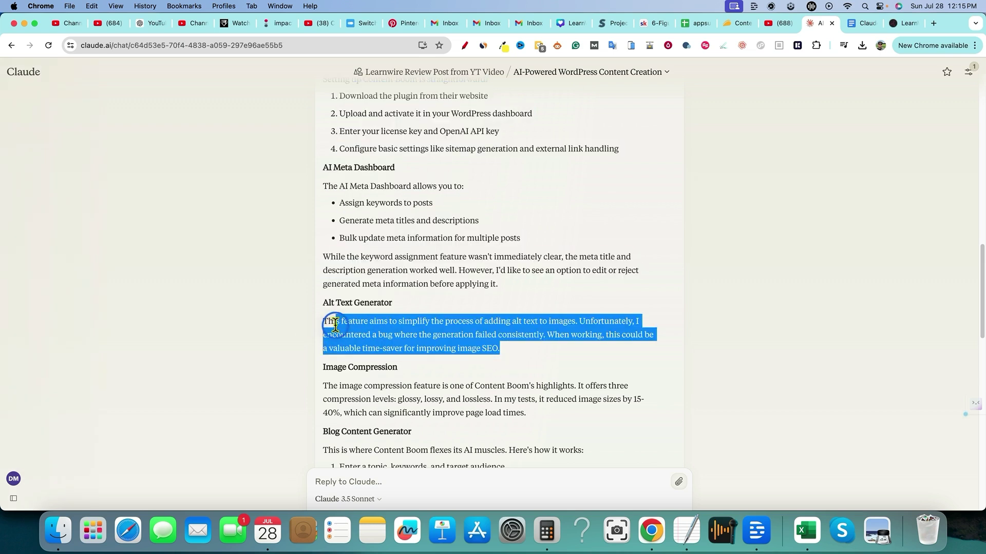
{"action": "left_click", "coordinate": [382, 350]}
{"action": "scroll", "coordinate": [406, 351], "scroll_direction": "down", "scroll_amount": 1}
{"action": "scroll", "coordinate": [411, 354], "scroll_direction": "down", "scroll_amount": 3}
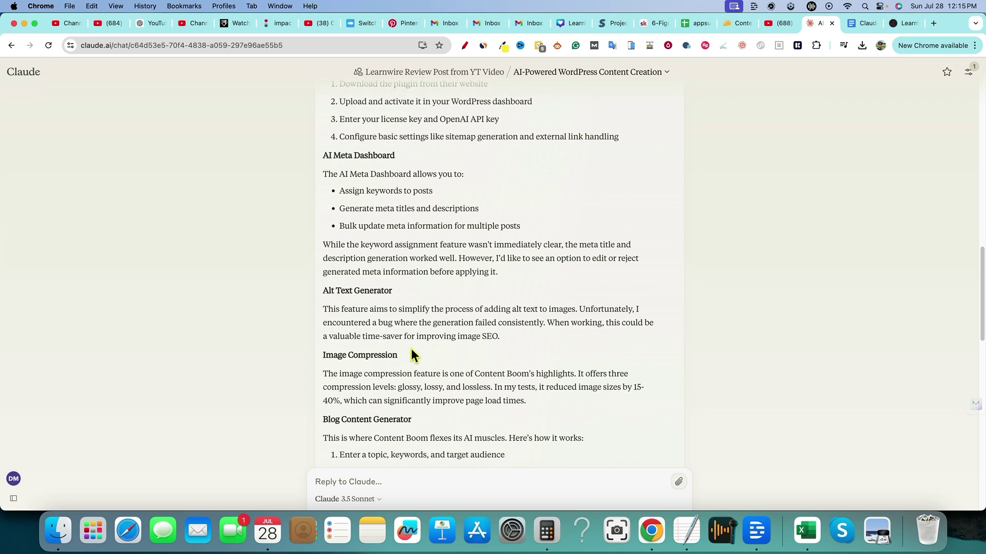
{"action": "left_click_drag", "start_coordinate": [574, 378], "coordinate": [324, 351]}
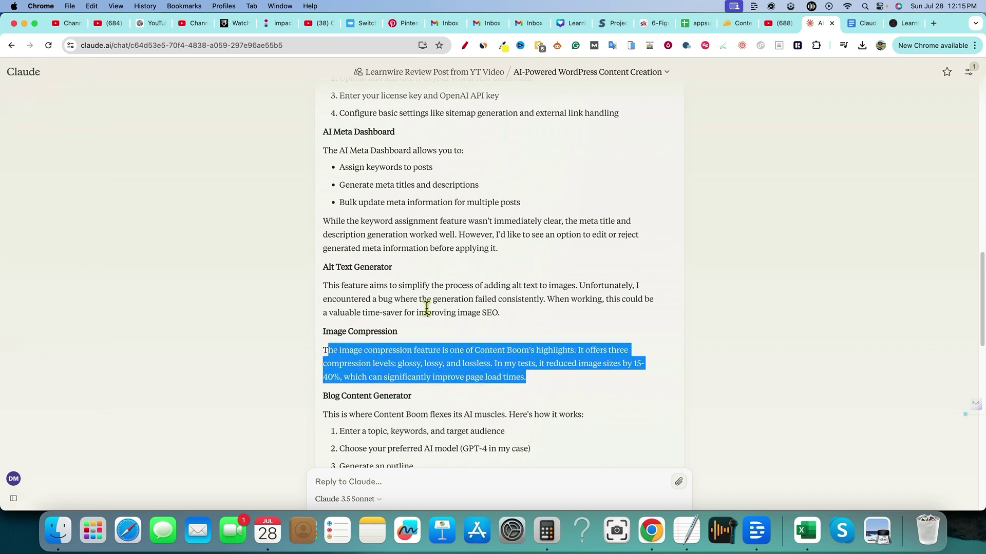
{"action": "left_click_drag", "start_coordinate": [499, 312], "coordinate": [393, 299]}
{"action": "left_click_drag", "start_coordinate": [469, 235], "coordinate": [378, 202]}
{"action": "scroll", "coordinate": [415, 305], "scroll_direction": "up", "scroll_amount": 10}
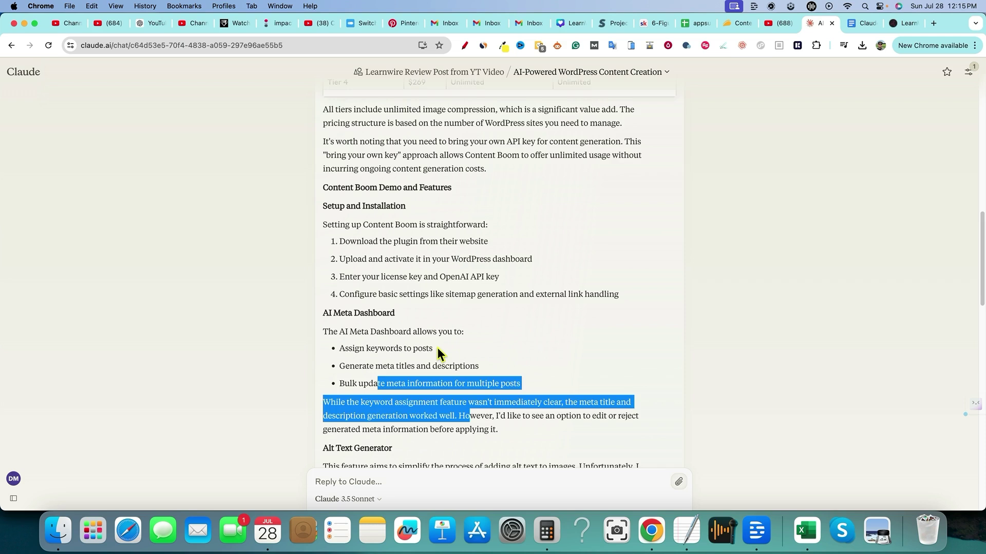
{"action": "scroll", "coordinate": [449, 362], "scroll_direction": "down", "scroll_amount": 4}
{"action": "scroll", "coordinate": [450, 361], "scroll_direction": "down", "scroll_amount": 8}
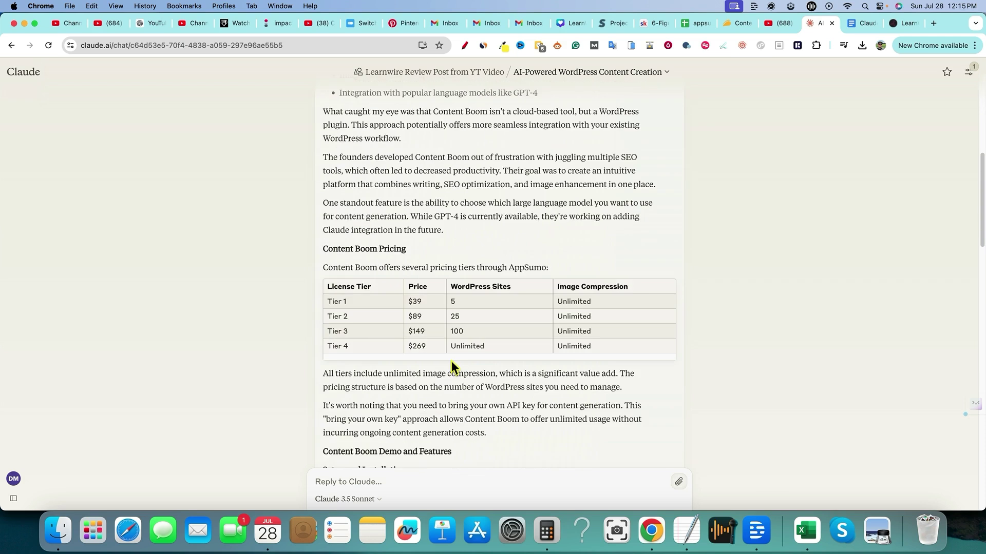
{"action": "scroll", "coordinate": [451, 360], "scroll_direction": "down", "scroll_amount": 4}
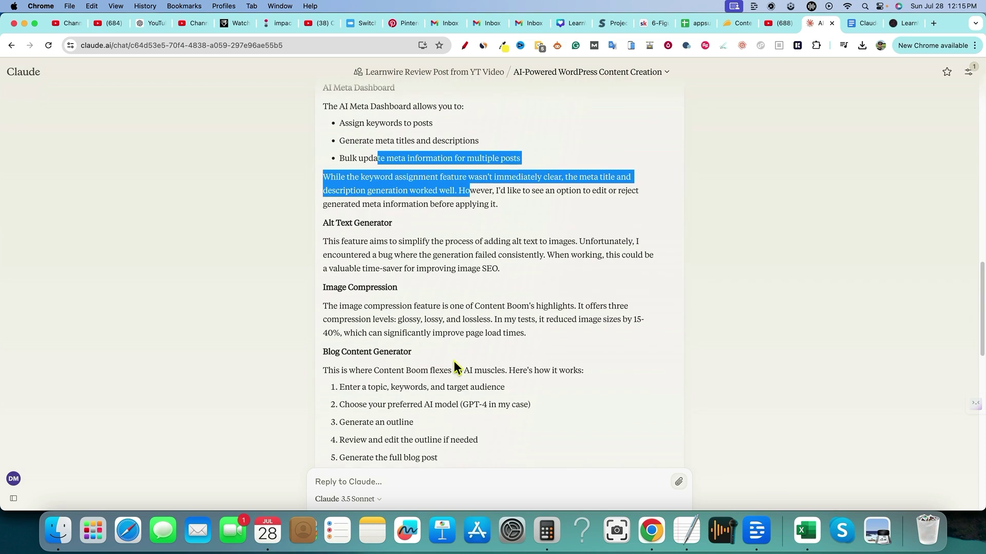
{"action": "scroll", "coordinate": [455, 362], "scroll_direction": "down", "scroll_amount": 1}
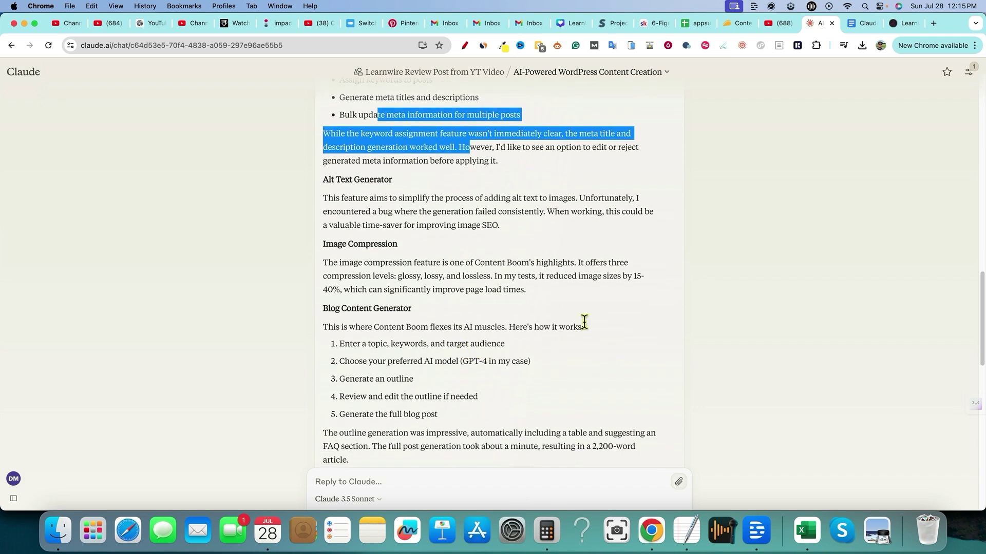
{"action": "scroll", "coordinate": [378, 273], "scroll_direction": "down", "scroll_amount": 1}
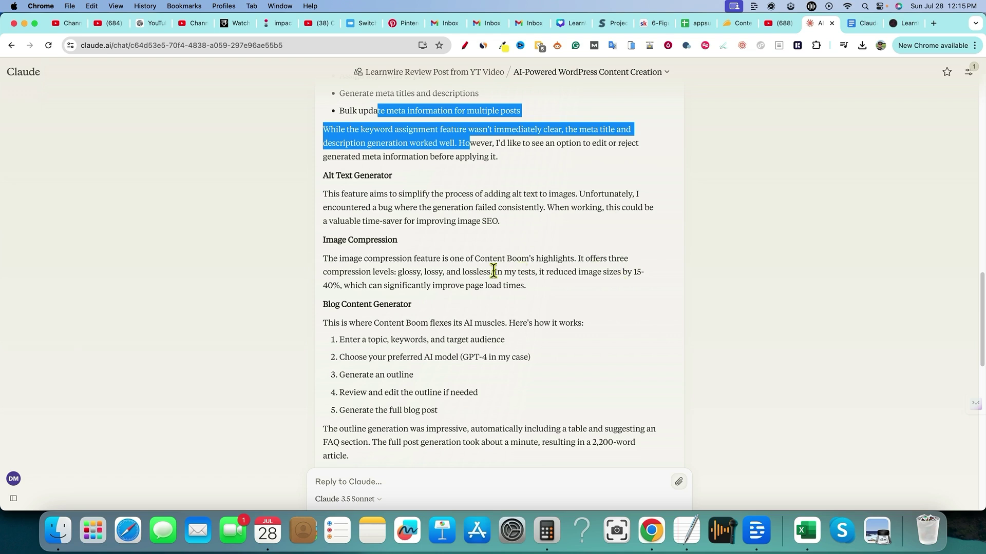
{"action": "left_click_drag", "start_coordinate": [356, 285], "coordinate": [643, 272]}
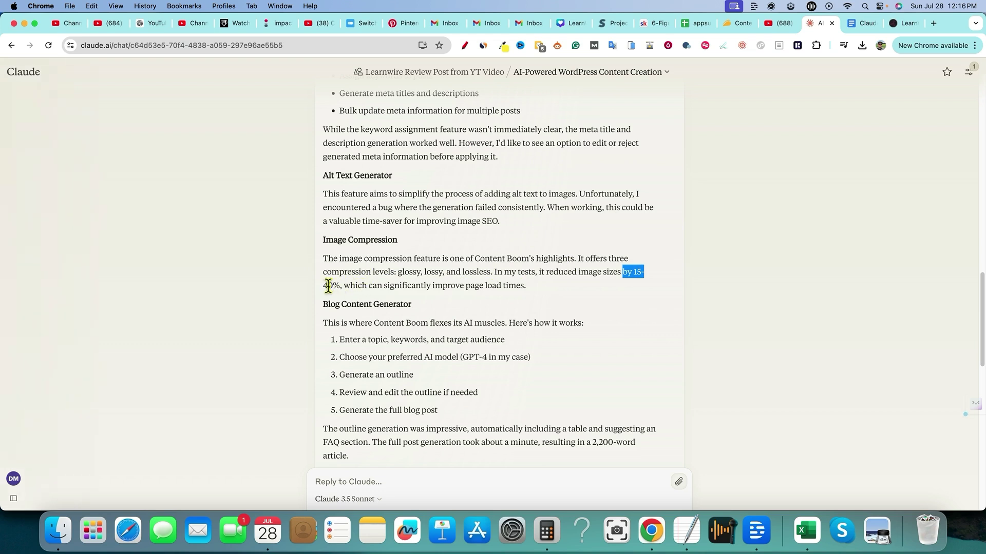
{"action": "left_click_drag", "start_coordinate": [328, 285], "coordinate": [423, 306]}
{"action": "left_click", "coordinate": [400, 354]}
{"action": "scroll", "coordinate": [411, 355], "scroll_direction": "down", "scroll_amount": 2}
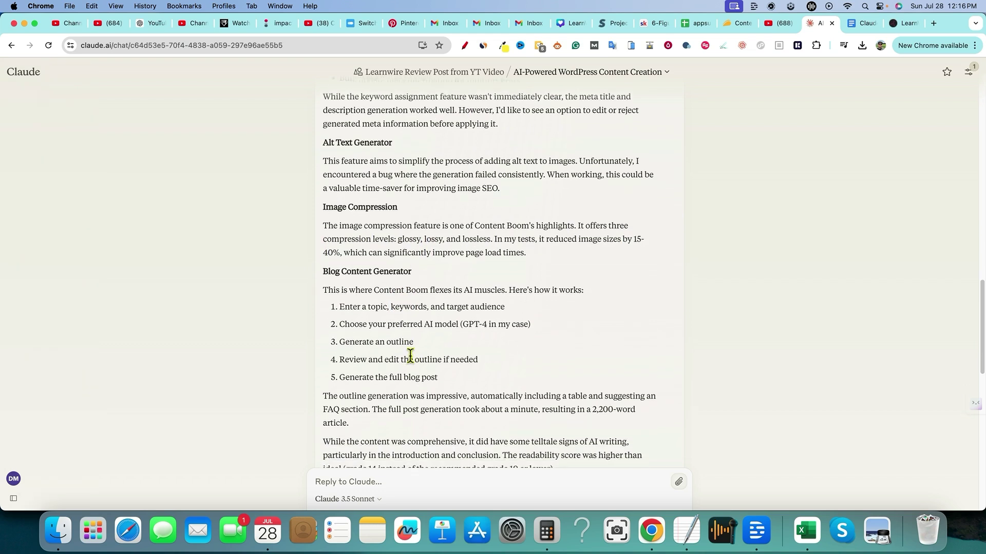
{"action": "scroll", "coordinate": [410, 355], "scroll_direction": "down", "scroll_amount": 5}
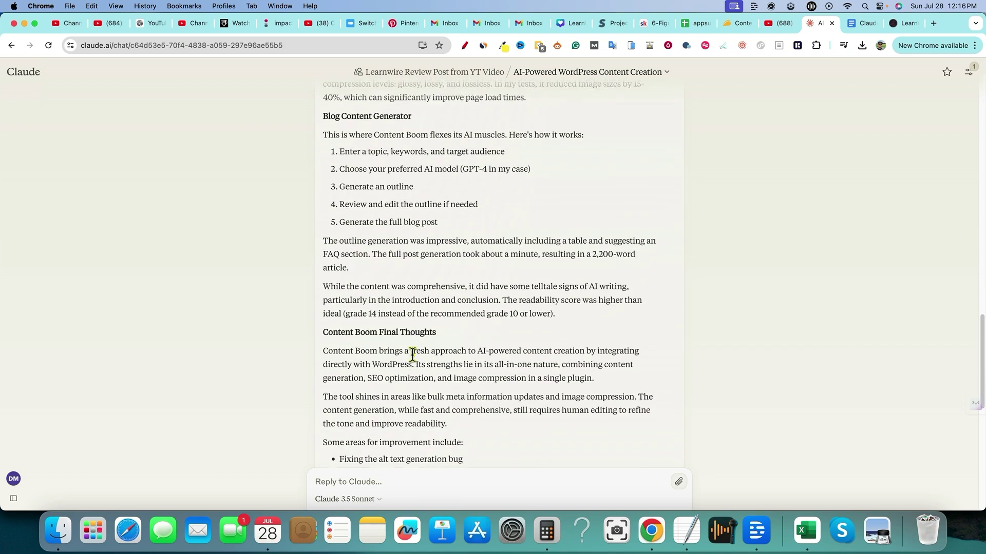
{"action": "scroll", "coordinate": [412, 354], "scroll_direction": "down", "scroll_amount": 4}
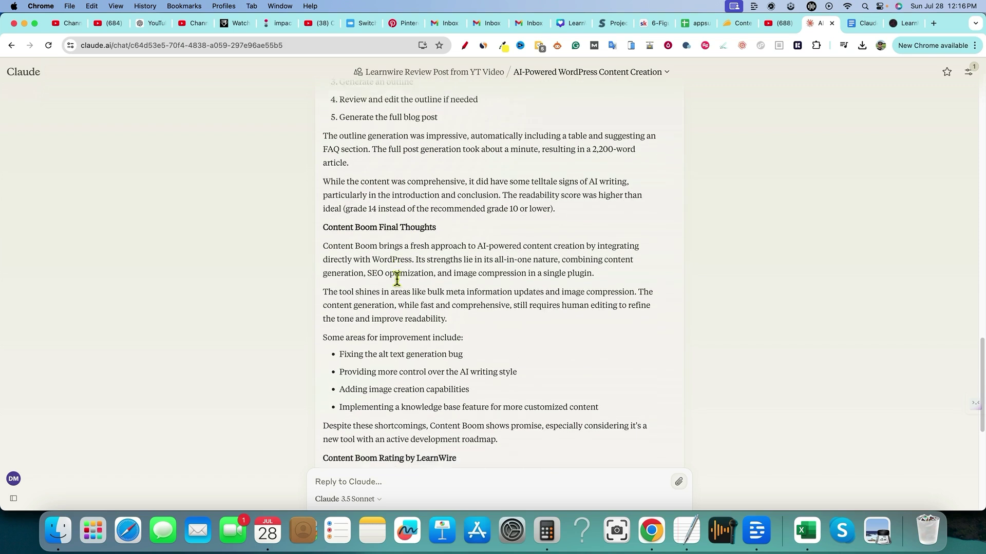
{"action": "scroll", "coordinate": [398, 279], "scroll_direction": "down", "scroll_amount": 5}
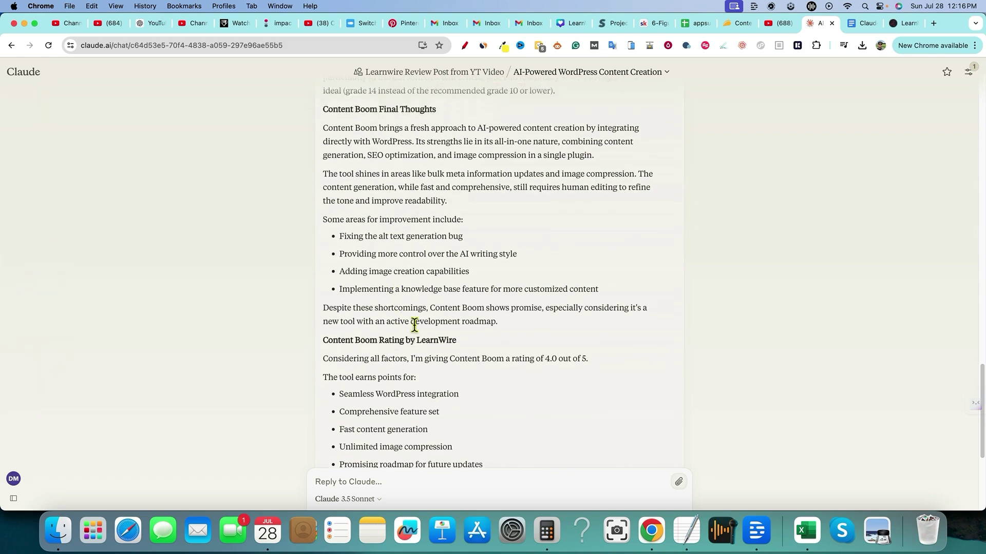
{"action": "scroll", "coordinate": [414, 325], "scroll_direction": "up", "scroll_amount": 5}
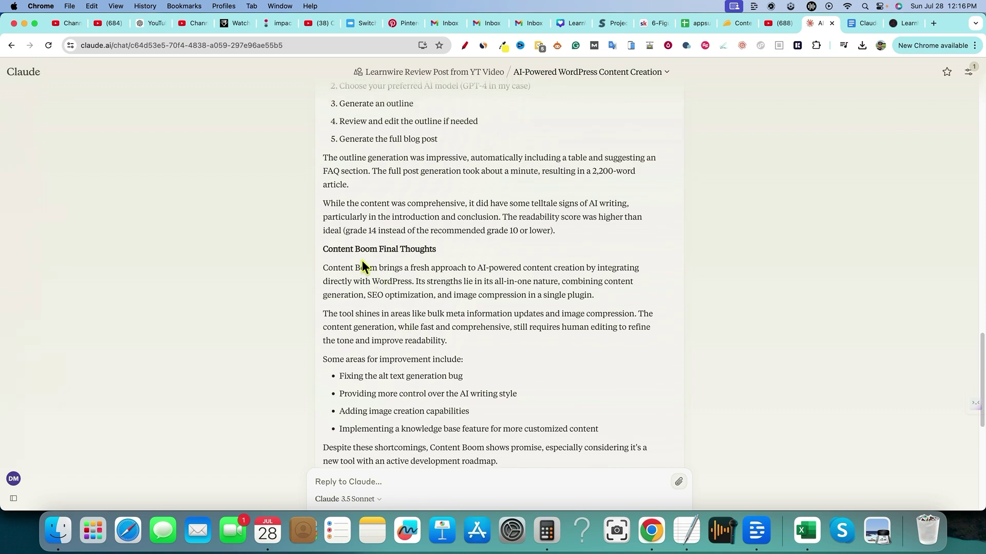
{"action": "left_click_drag", "start_coordinate": [362, 260], "coordinate": [478, 411]}
{"action": "scroll", "coordinate": [509, 410], "scroll_direction": "down", "scroll_amount": 4}
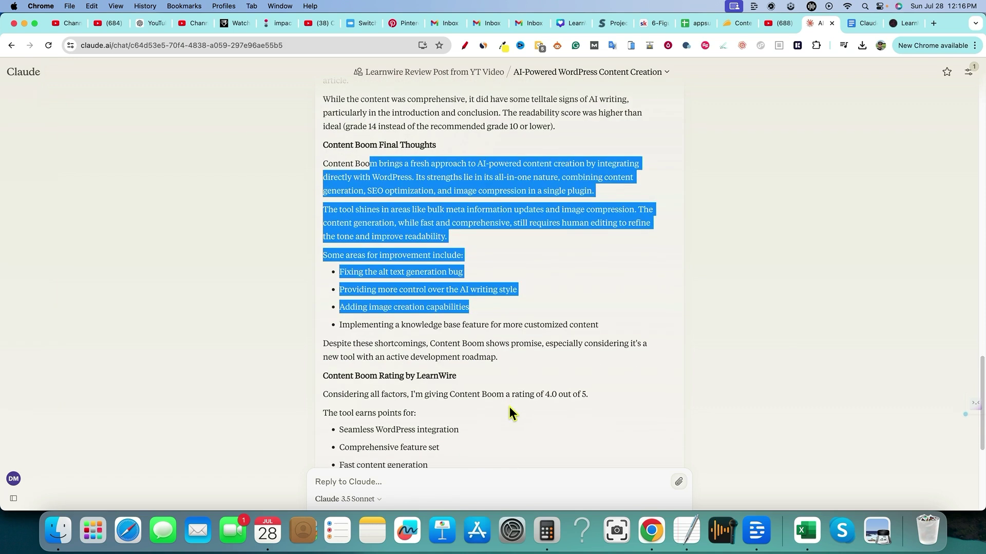
{"action": "scroll", "coordinate": [510, 406], "scroll_direction": "down", "scroll_amount": 3}
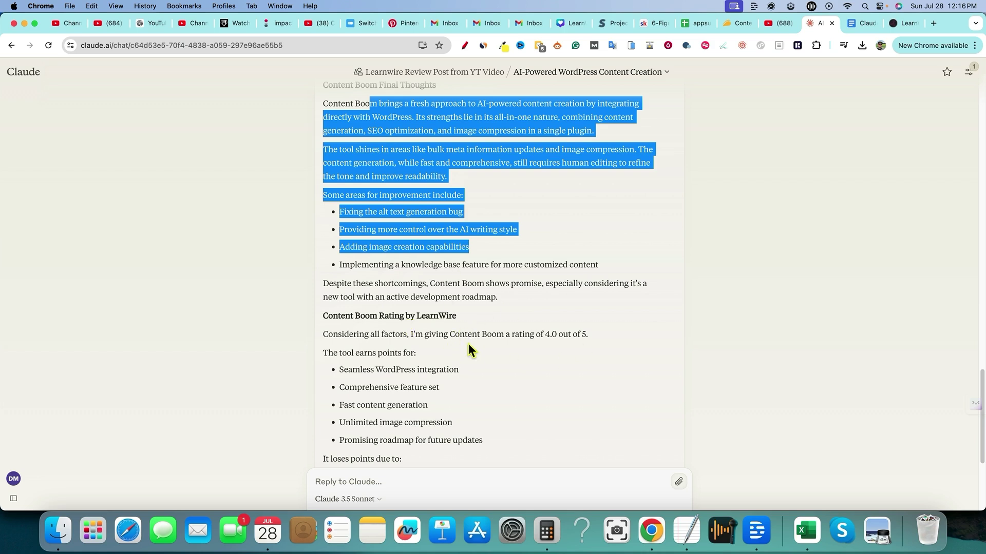
{"action": "scroll", "coordinate": [468, 344], "scroll_direction": "down", "scroll_amount": 2}
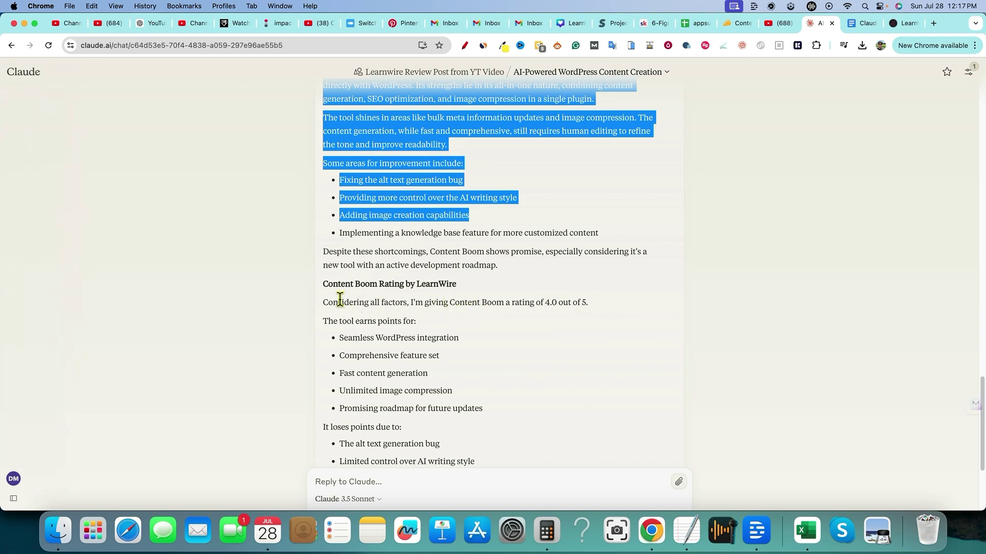
{"action": "left_click_drag", "start_coordinate": [322, 303], "coordinate": [512, 447]}
{"action": "scroll", "coordinate": [512, 446], "scroll_direction": "down", "scroll_amount": 2}
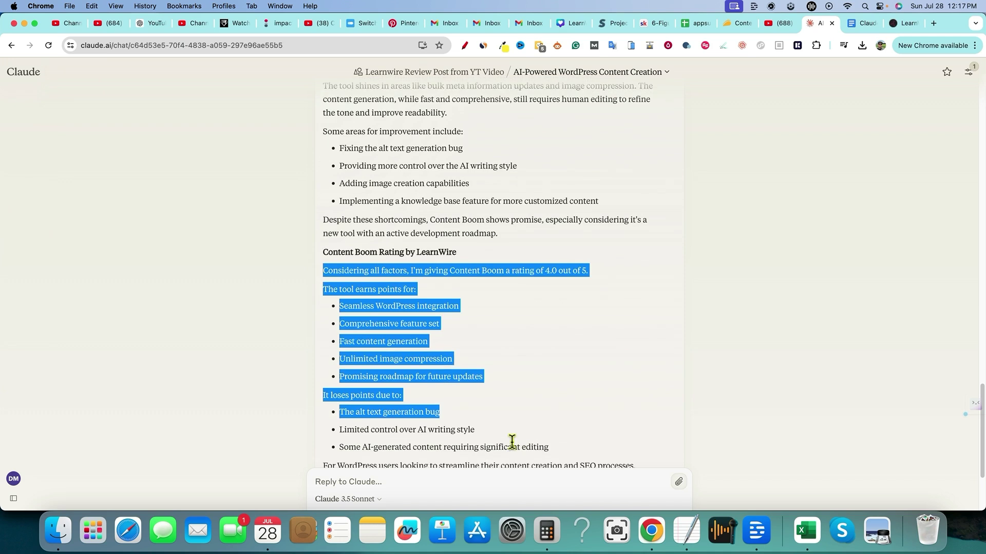
{"action": "scroll", "coordinate": [512, 442], "scroll_direction": "down", "scroll_amount": 2}
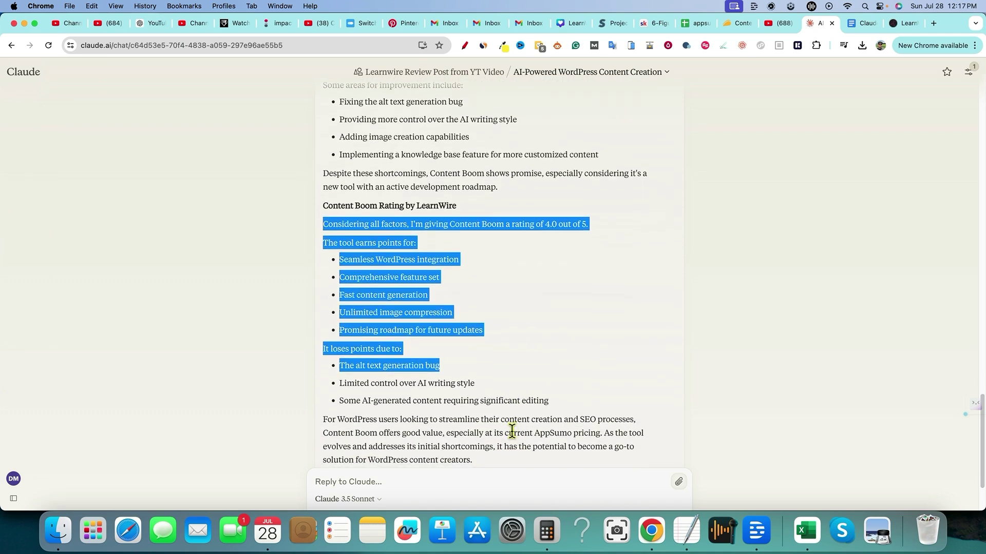
{"action": "left_click", "coordinate": [522, 362]}
{"action": "scroll", "coordinate": [522, 362], "scroll_direction": "down", "scroll_amount": 1}
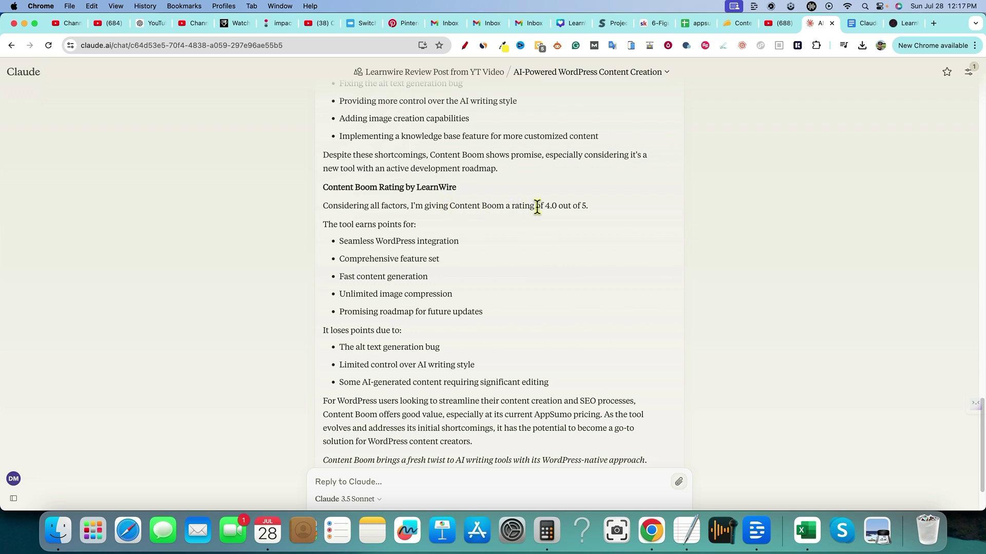
{"action": "left_click_drag", "start_coordinate": [589, 205], "coordinate": [339, 100]}
{"action": "left_click", "coordinate": [355, 221]}
{"action": "left_click_drag", "start_coordinate": [376, 241], "coordinate": [439, 241]}
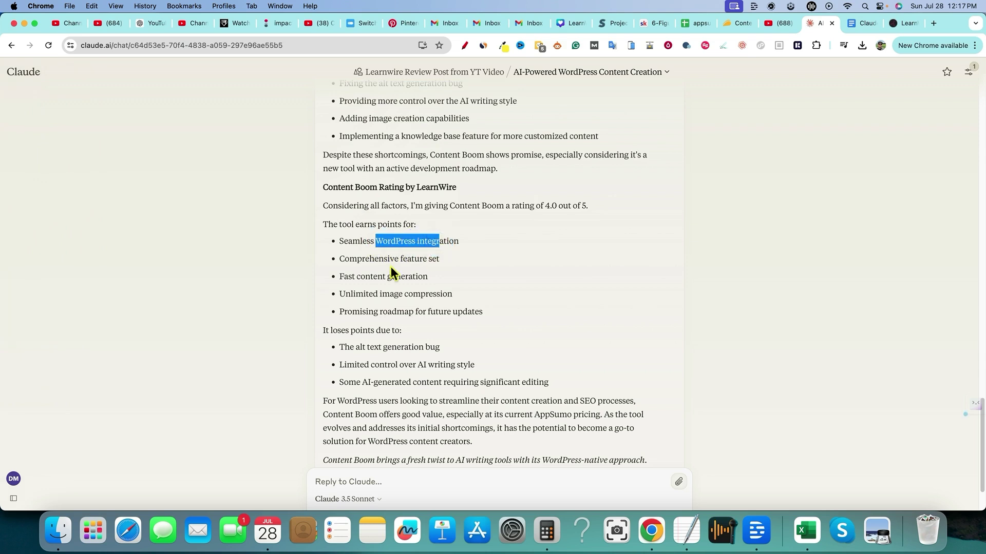
{"action": "left_click_drag", "start_coordinate": [370, 259], "coordinate": [429, 259]}
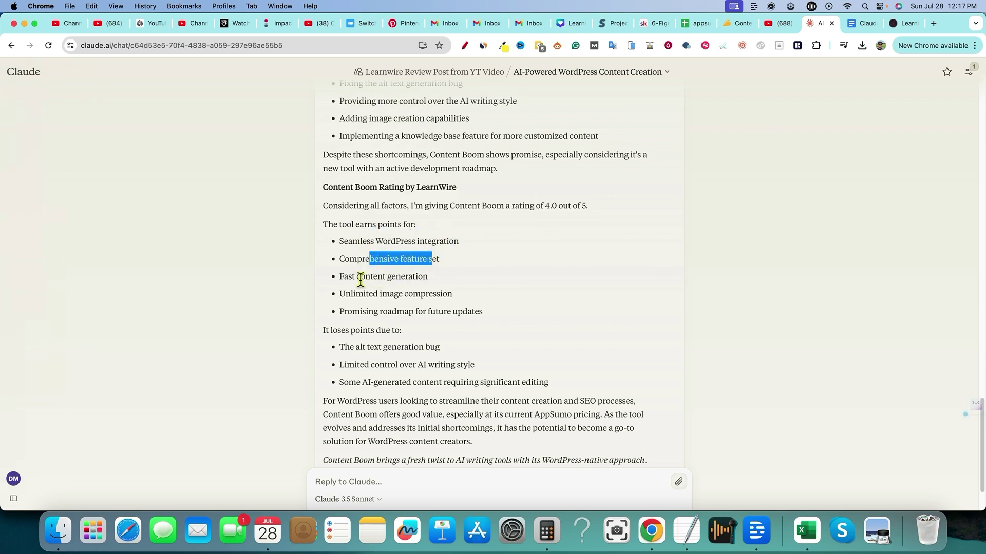
{"action": "left_click_drag", "start_coordinate": [358, 277], "coordinate": [426, 277]}
{"action": "left_click_drag", "start_coordinate": [356, 294], "coordinate": [452, 295]}
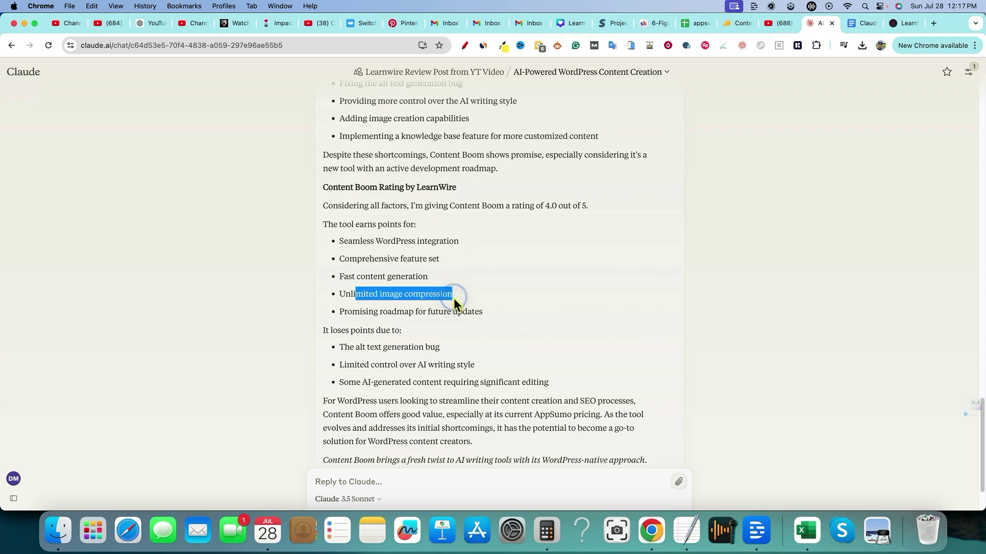
{"action": "left_click_drag", "start_coordinate": [360, 312], "coordinate": [489, 312]}
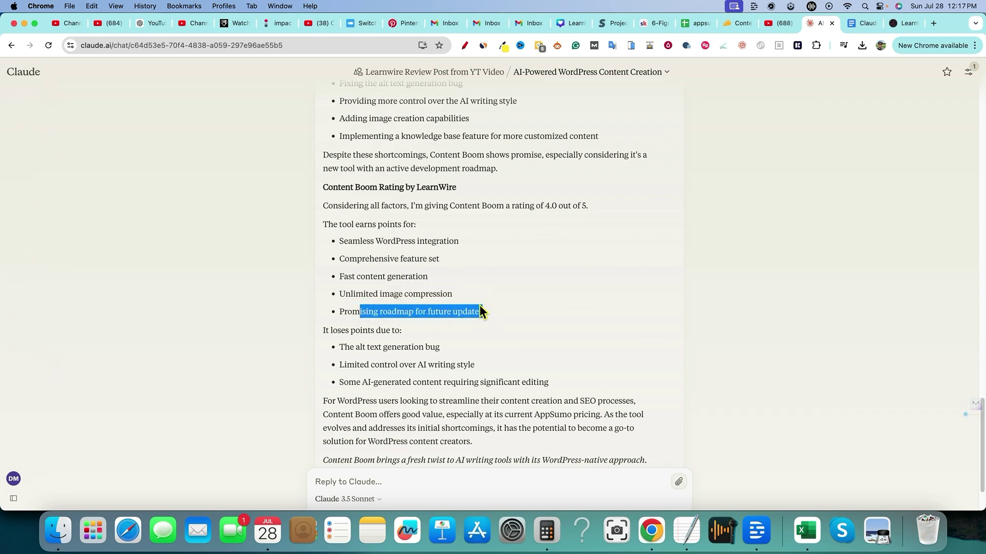
{"action": "scroll", "coordinate": [449, 347], "scroll_direction": "down", "scroll_amount": 1}
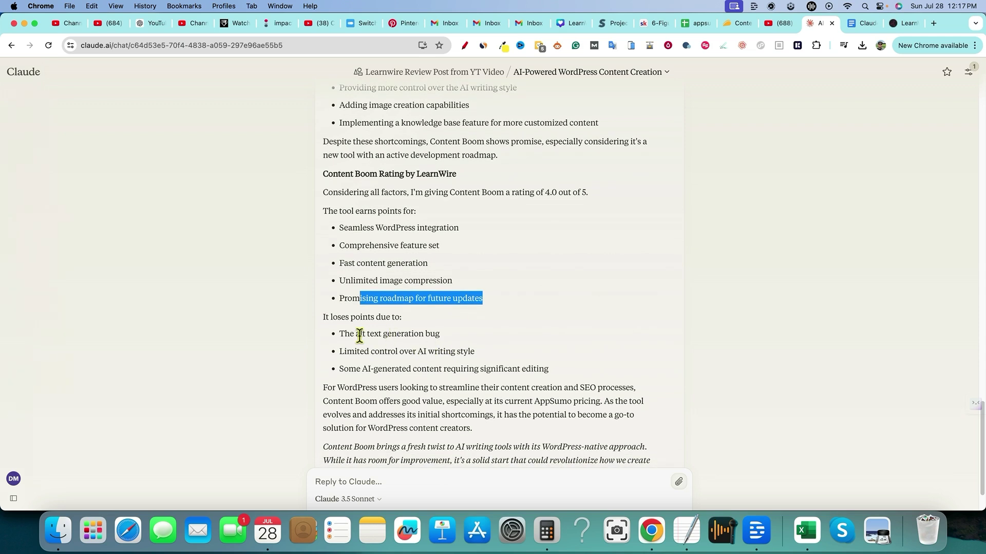
{"action": "left_click_drag", "start_coordinate": [359, 334], "coordinate": [440, 338]}
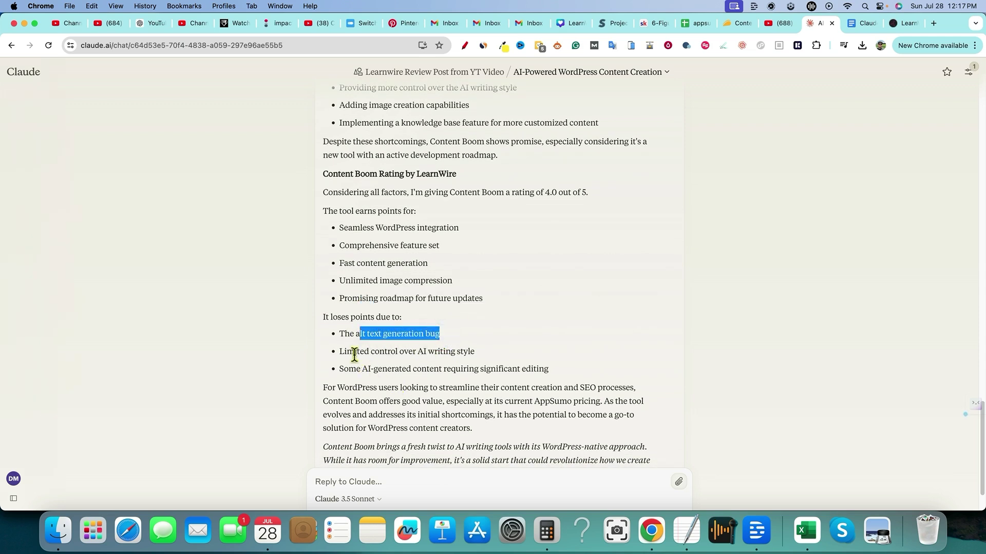
{"action": "left_click_drag", "start_coordinate": [354, 353], "coordinate": [476, 352]}
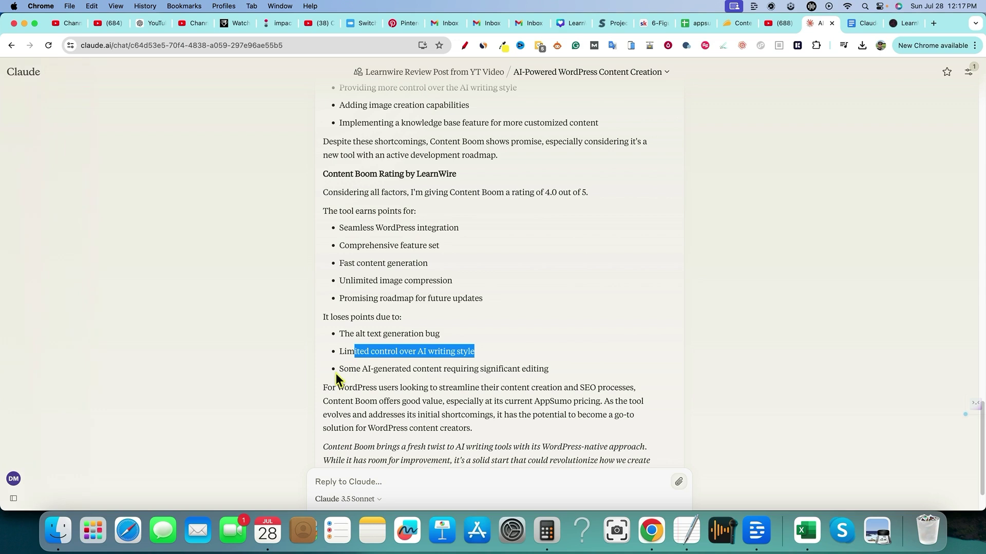
{"action": "left_click_drag", "start_coordinate": [342, 370], "coordinate": [549, 368]}
{"action": "left_click", "coordinate": [519, 372]}
{"action": "scroll", "coordinate": [486, 380], "scroll_direction": "down", "scroll_amount": 3}
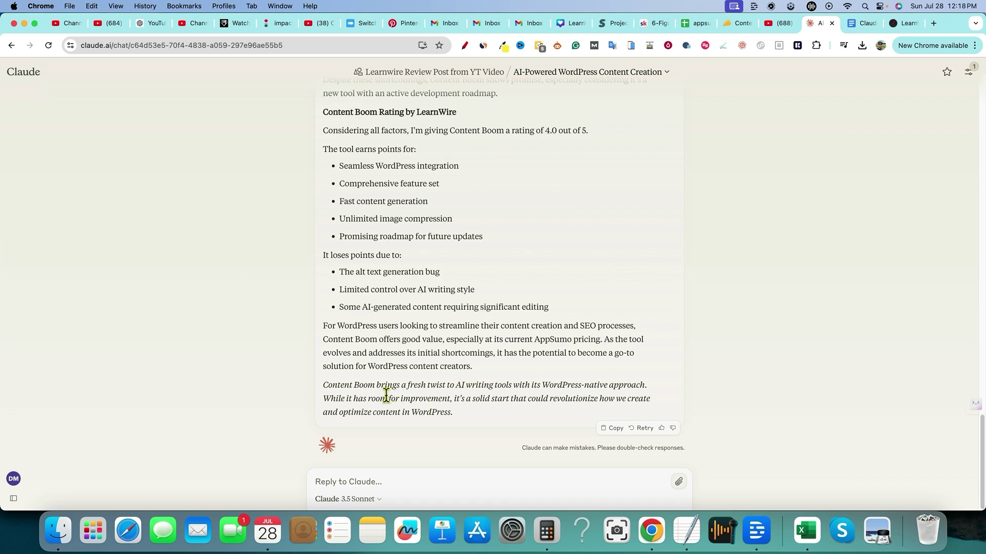
{"action": "left_click_drag", "start_coordinate": [324, 386], "coordinate": [472, 413]}
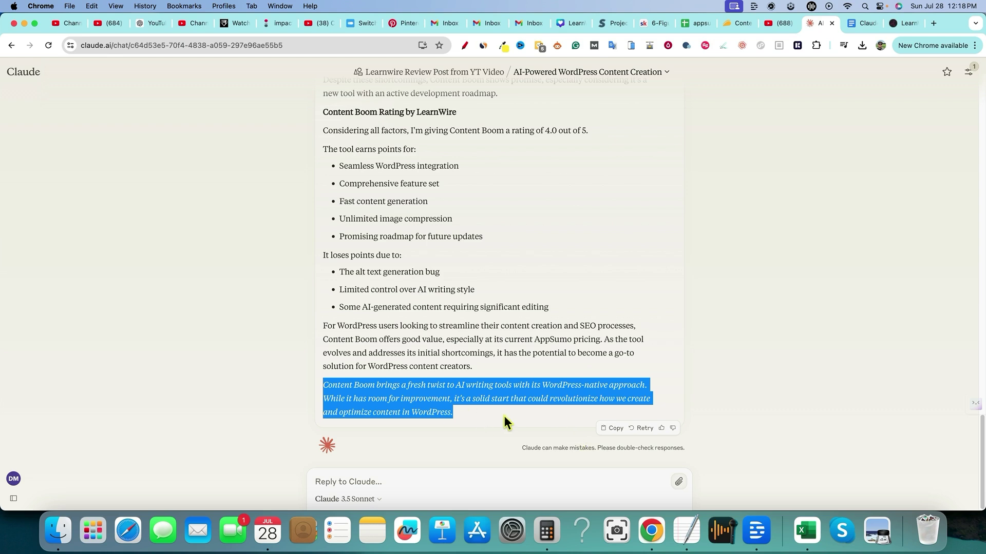
{"action": "scroll", "coordinate": [488, 418], "scroll_direction": "up", "scroll_amount": 20}
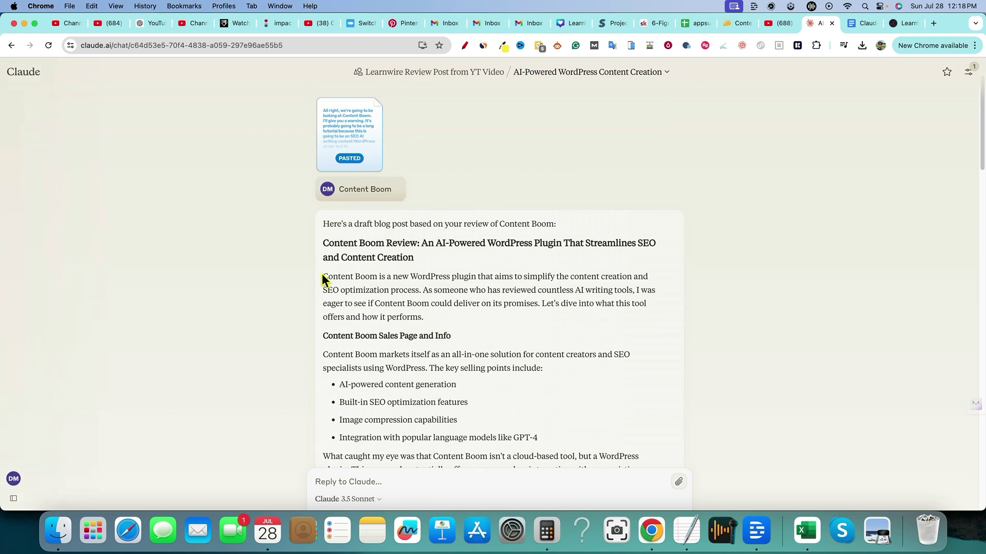
Step: Select the entire drafted blog post and run Word Counter Plus, confirming it has 859 words
{"action": "scroll", "coordinate": [427, 279], "scroll_direction": "down", "scroll_amount": 2}
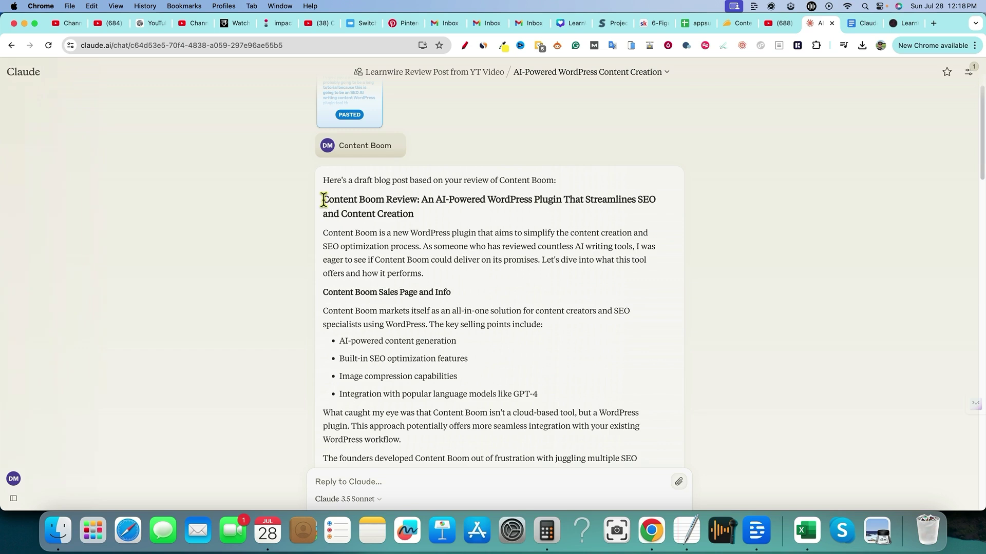
{"action": "left_click_drag", "start_coordinate": [324, 200], "coordinate": [498, 411]}
{"action": "right_click", "coordinate": [484, 362]}
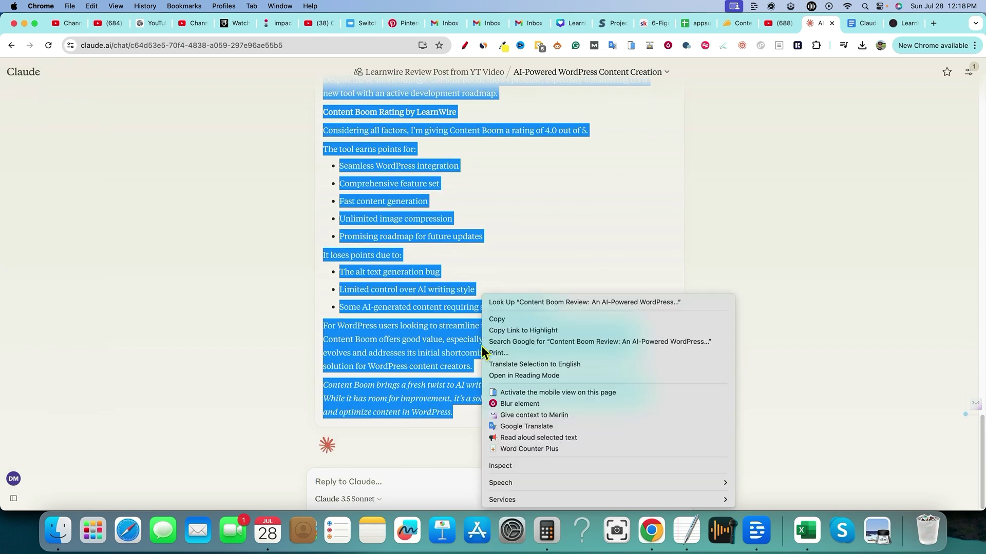
{"action": "left_click", "coordinate": [529, 449]}
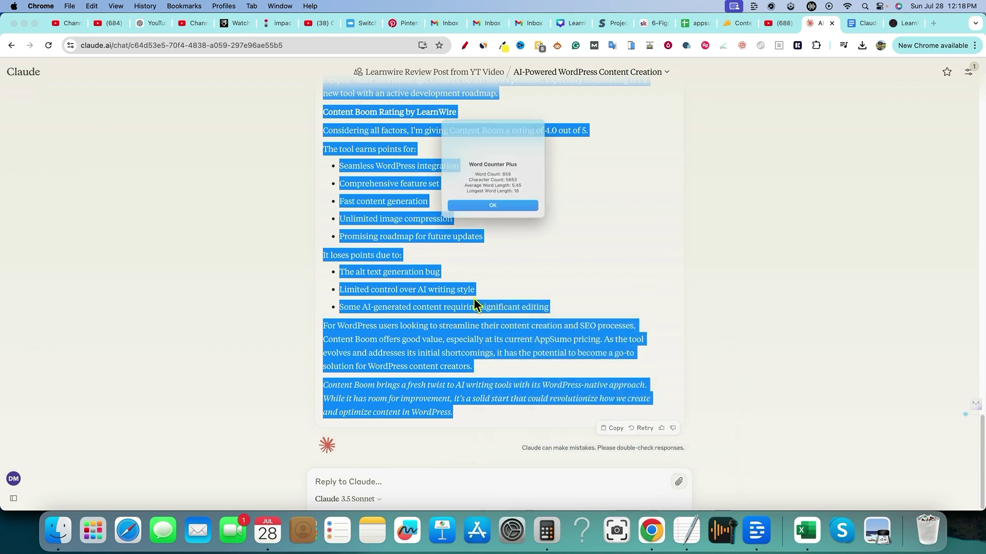
{"action": "left_click", "coordinate": [506, 217]}
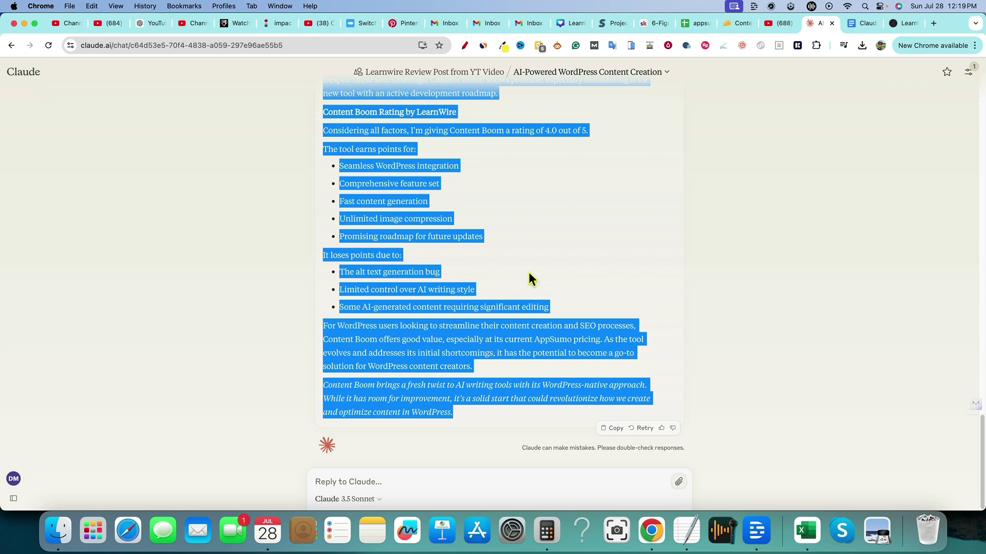
{"action": "scroll", "coordinate": [536, 285], "scroll_direction": "up", "scroll_amount": 5}
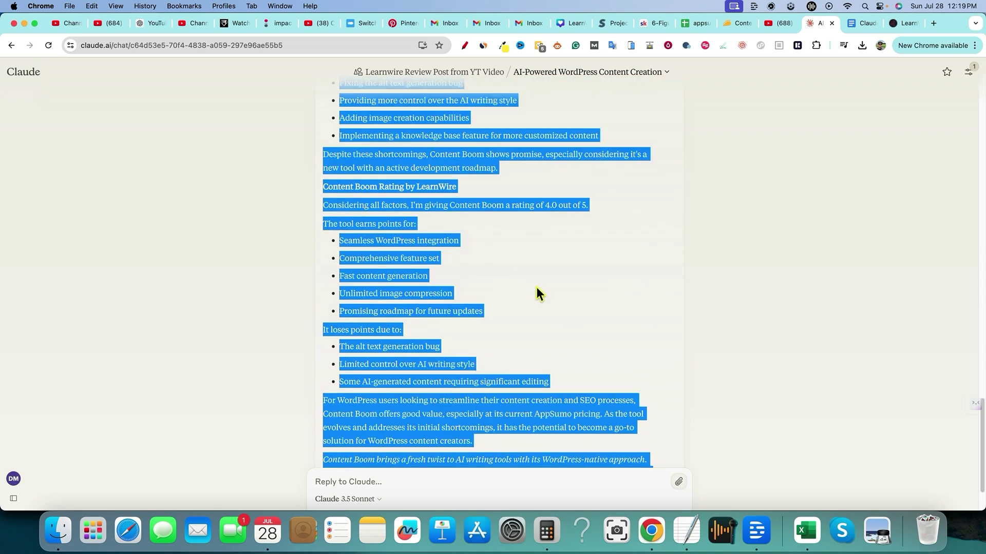
{"action": "left_click", "coordinate": [549, 295]}
{"action": "scroll", "coordinate": [612, 333], "scroll_direction": "up", "scroll_amount": 20}
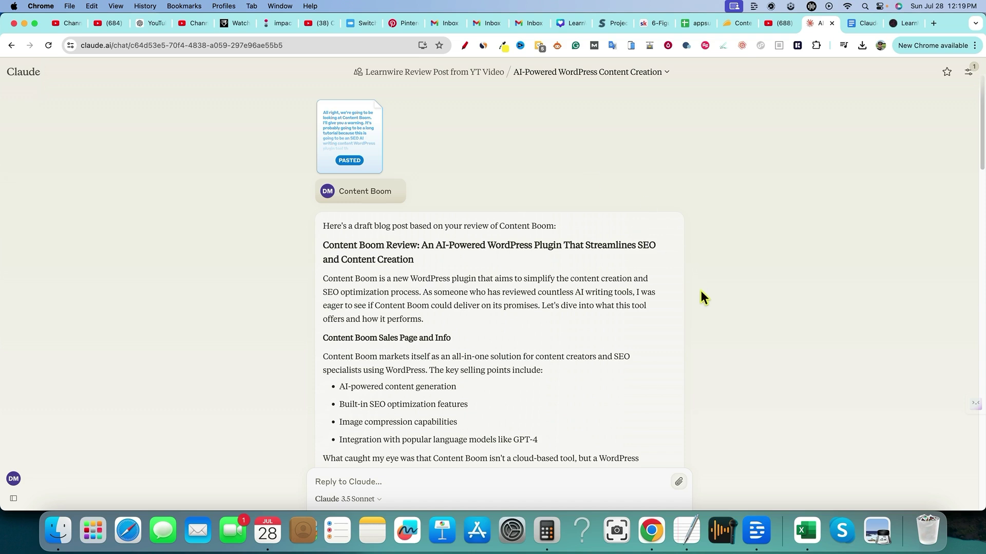
{"action": "scroll", "coordinate": [701, 296], "scroll_direction": "down", "scroll_amount": 2}
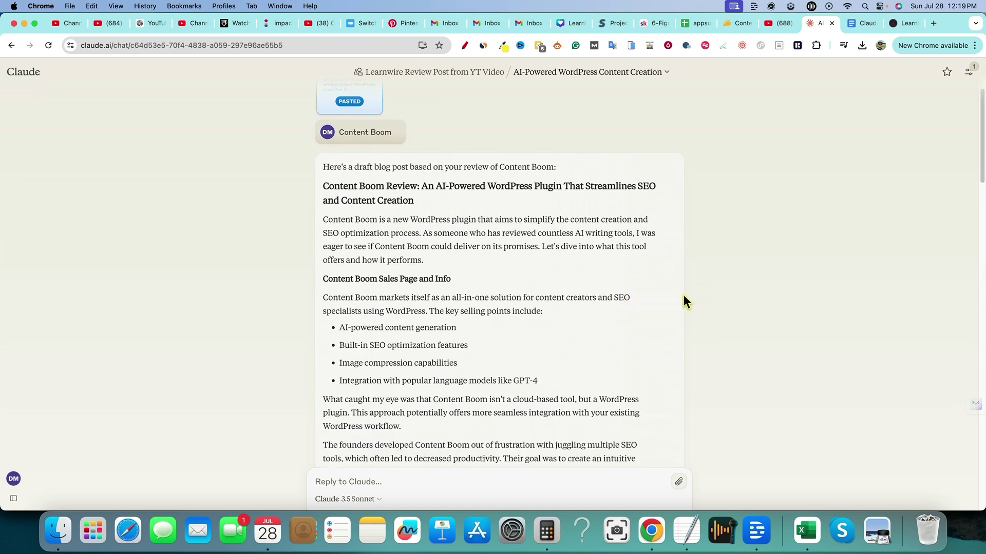